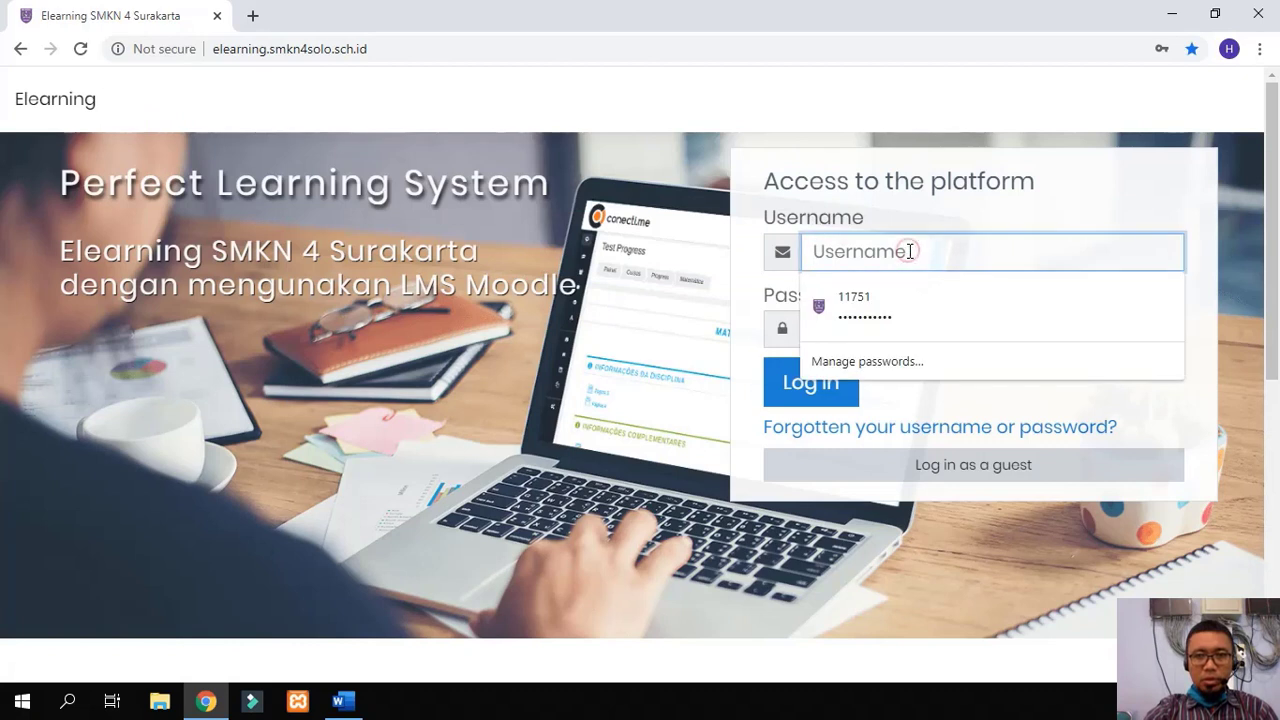
Step: Log in to the e-learning platform with the teacher's username and account password
{"action": "left_click", "coordinate": [742, 258]}
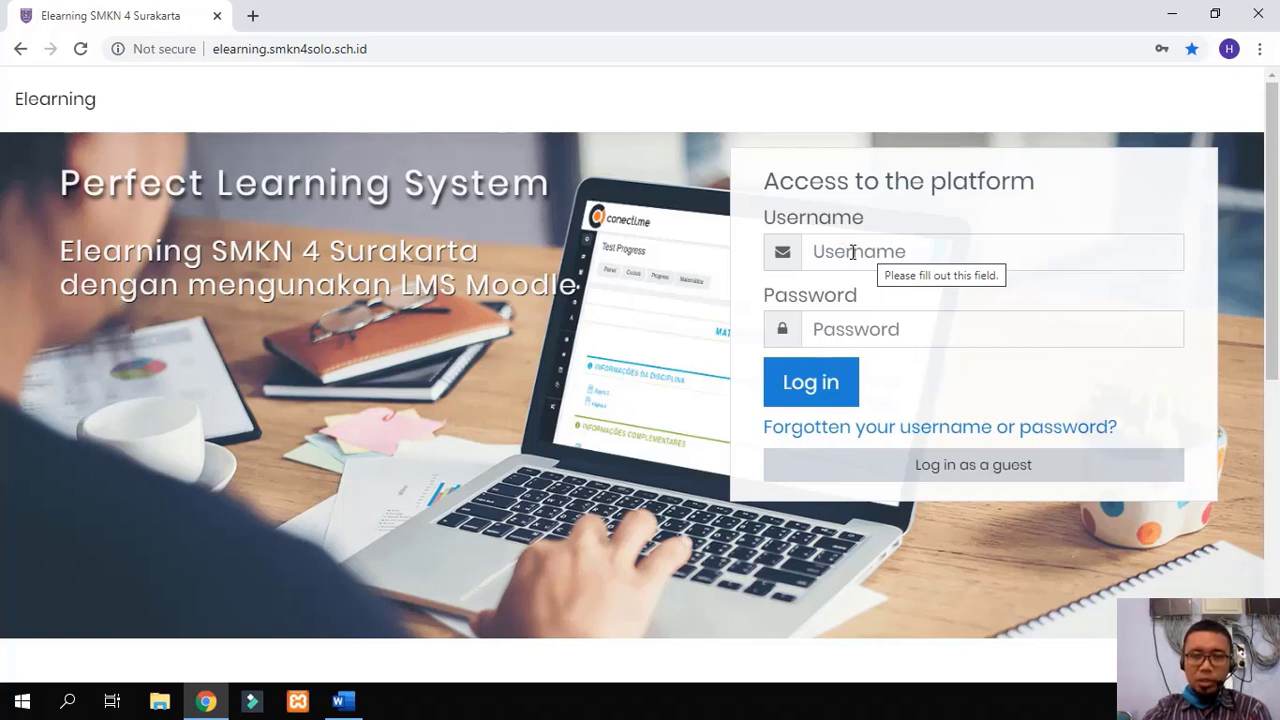
{"action": "left_click", "coordinate": [852, 252]}
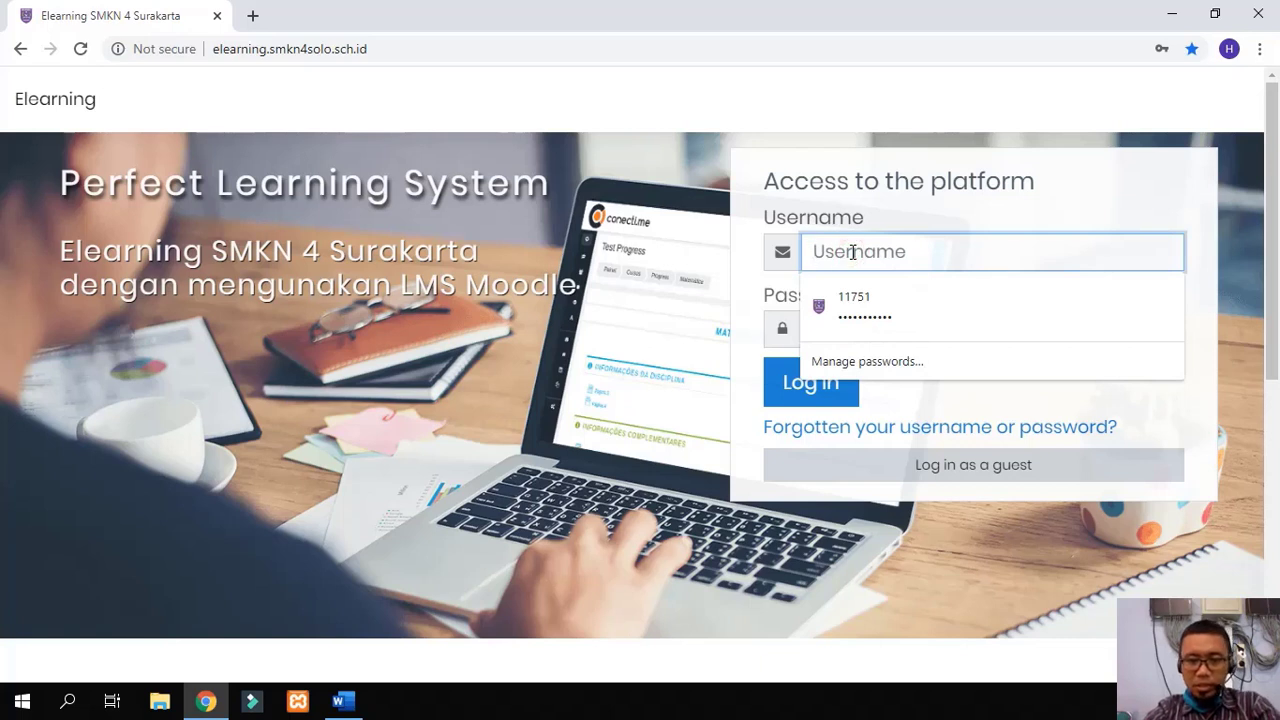
{"action": "type", "text": "ts"}
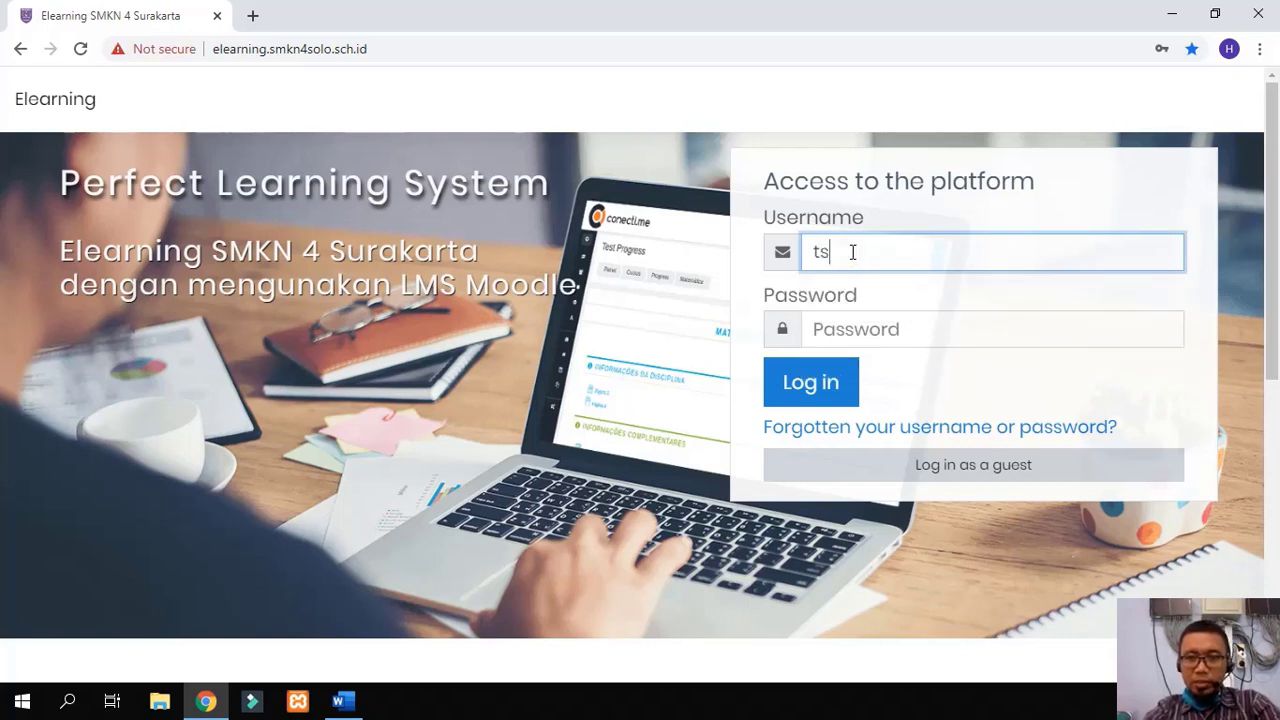
{"action": "key", "text": "Tab"}
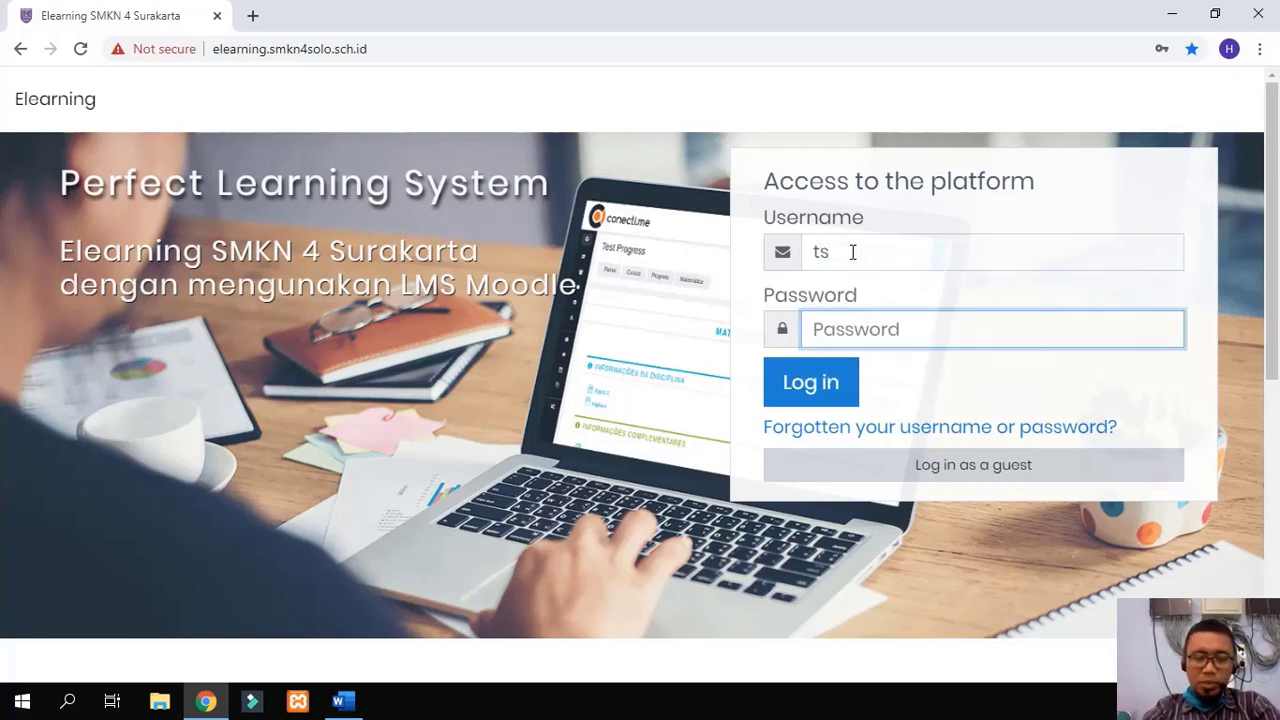
{"action": "type", "text": "••••••"}
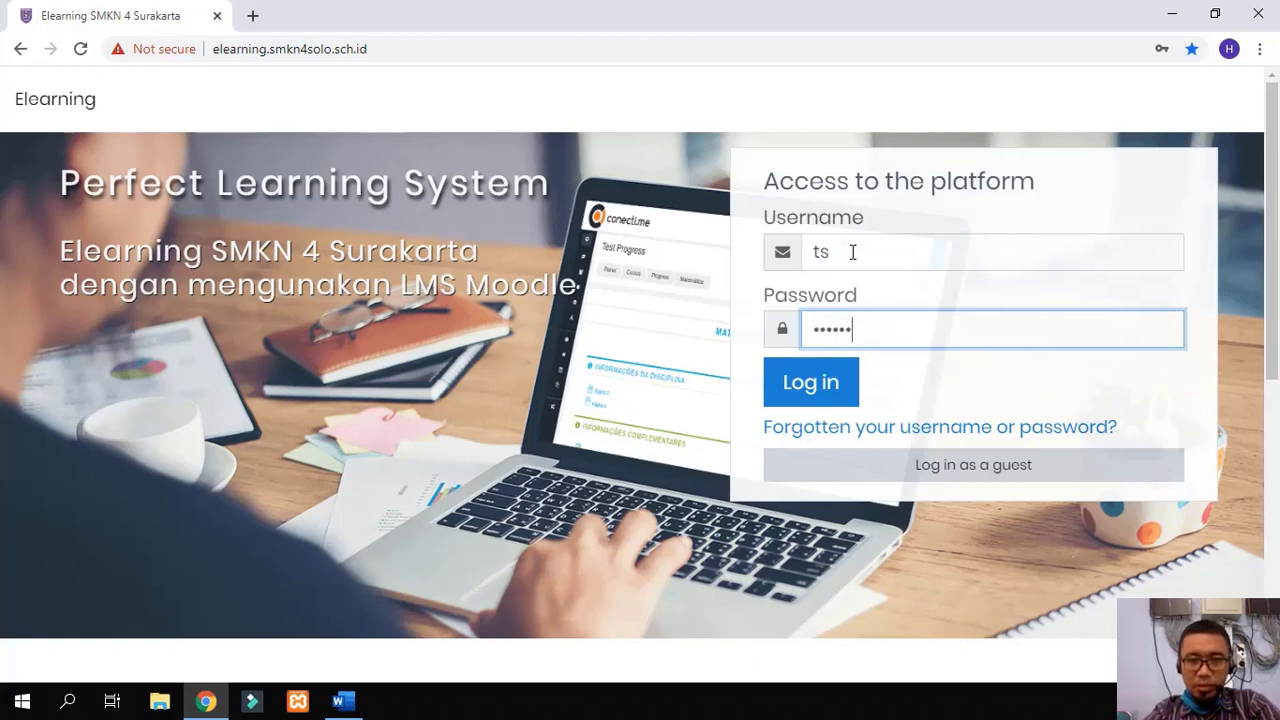
{"action": "left_click", "coordinate": [835, 388]}
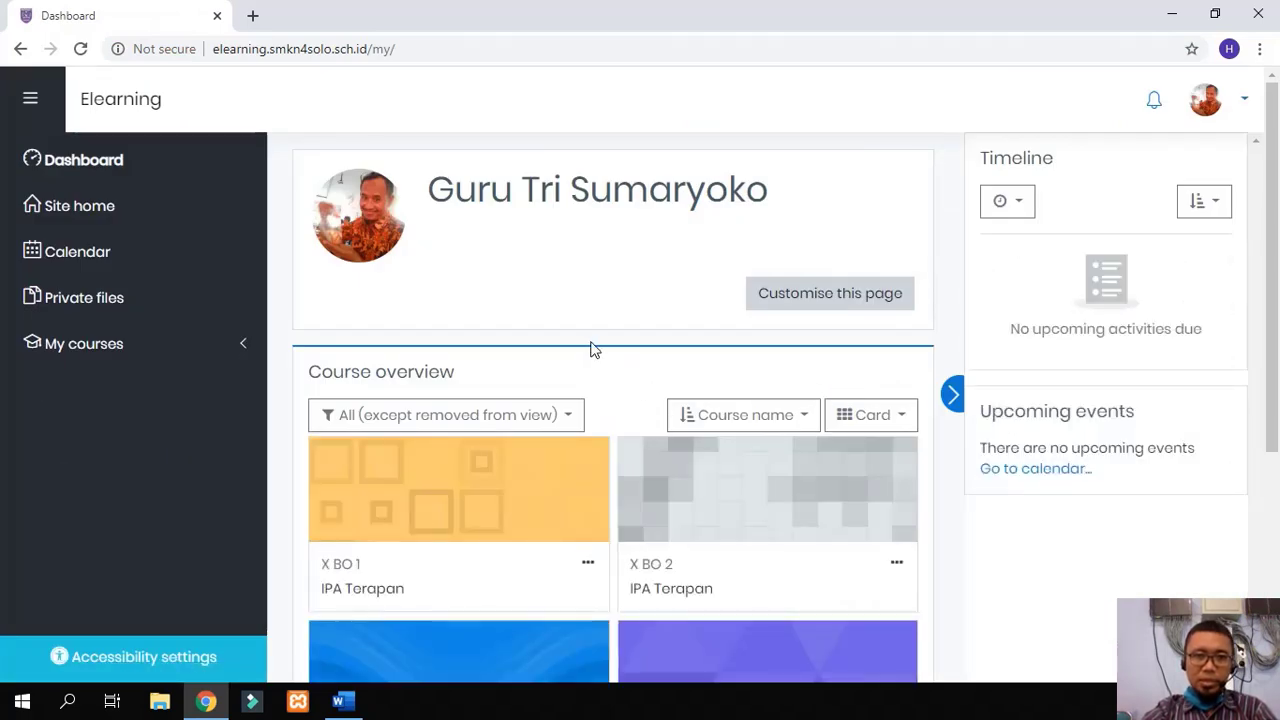
Step: Switch to Word to read the topic list, and return to Chrome to look over the dashboard's course overview
{"action": "left_click", "coordinate": [356, 698]}
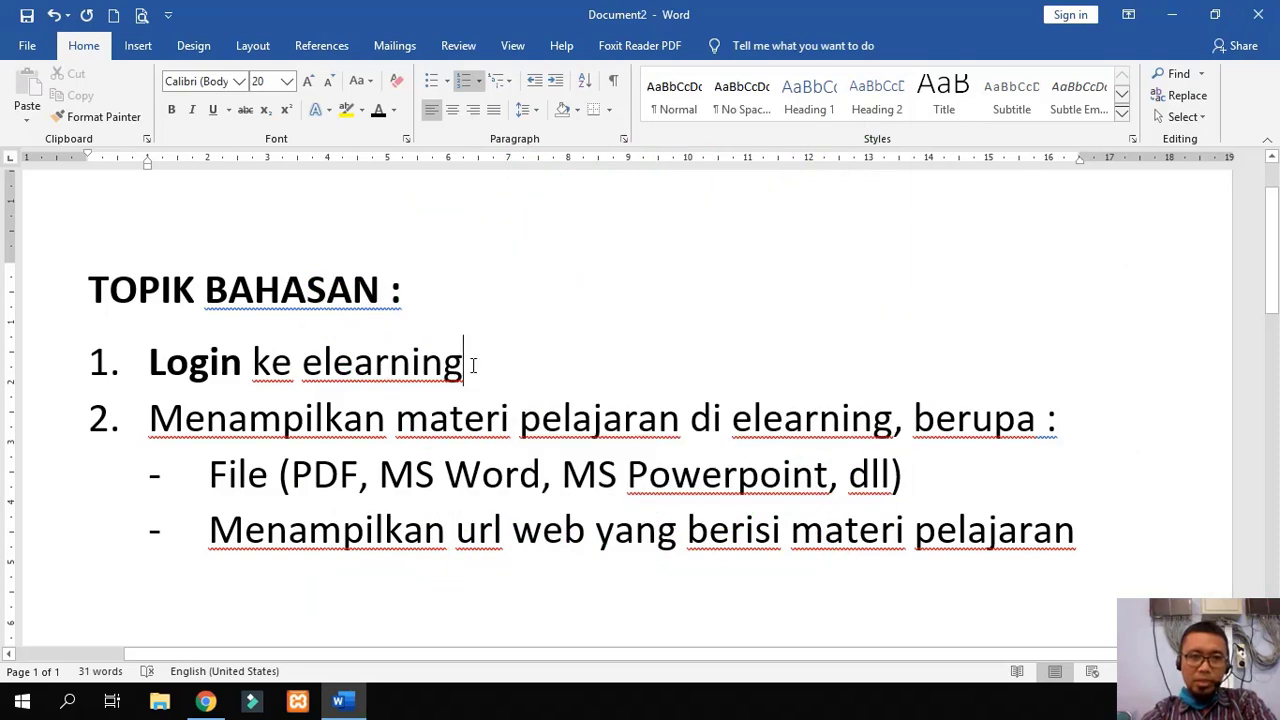
{"action": "left_click", "coordinate": [206, 703]}
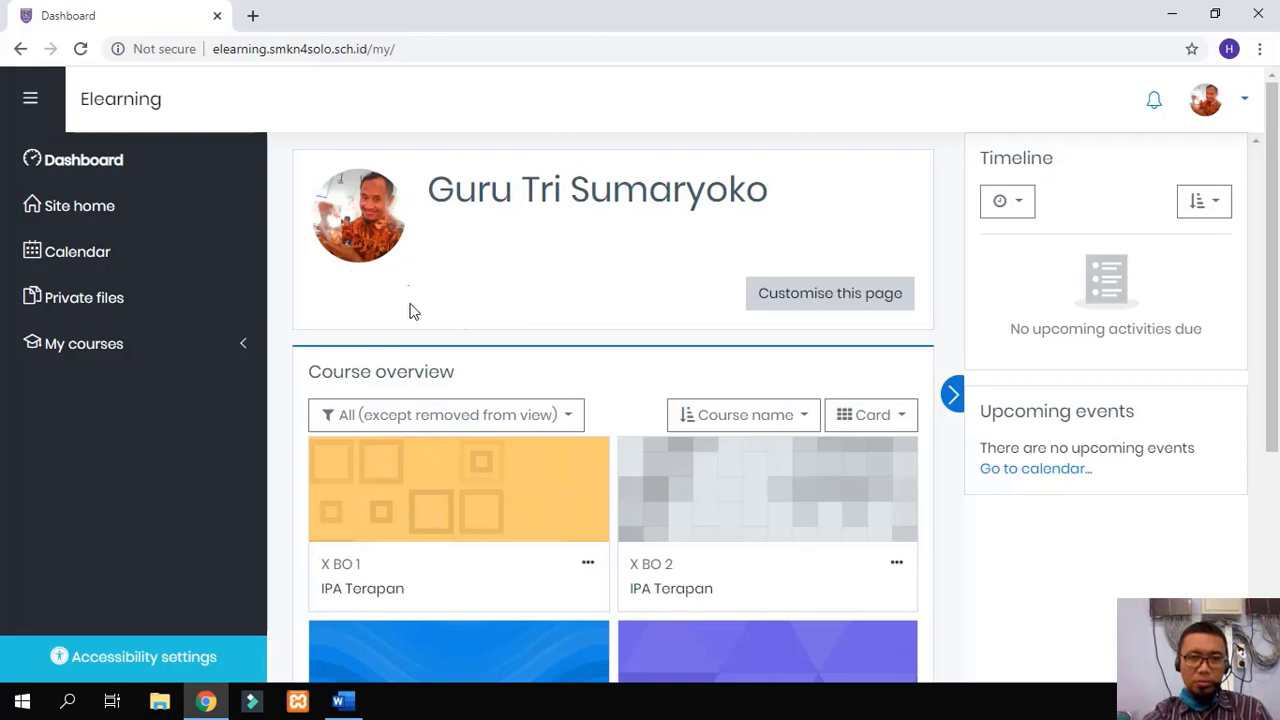
{"action": "scroll", "coordinate": [458, 390], "scroll_direction": "down", "scroll_amount": 2}
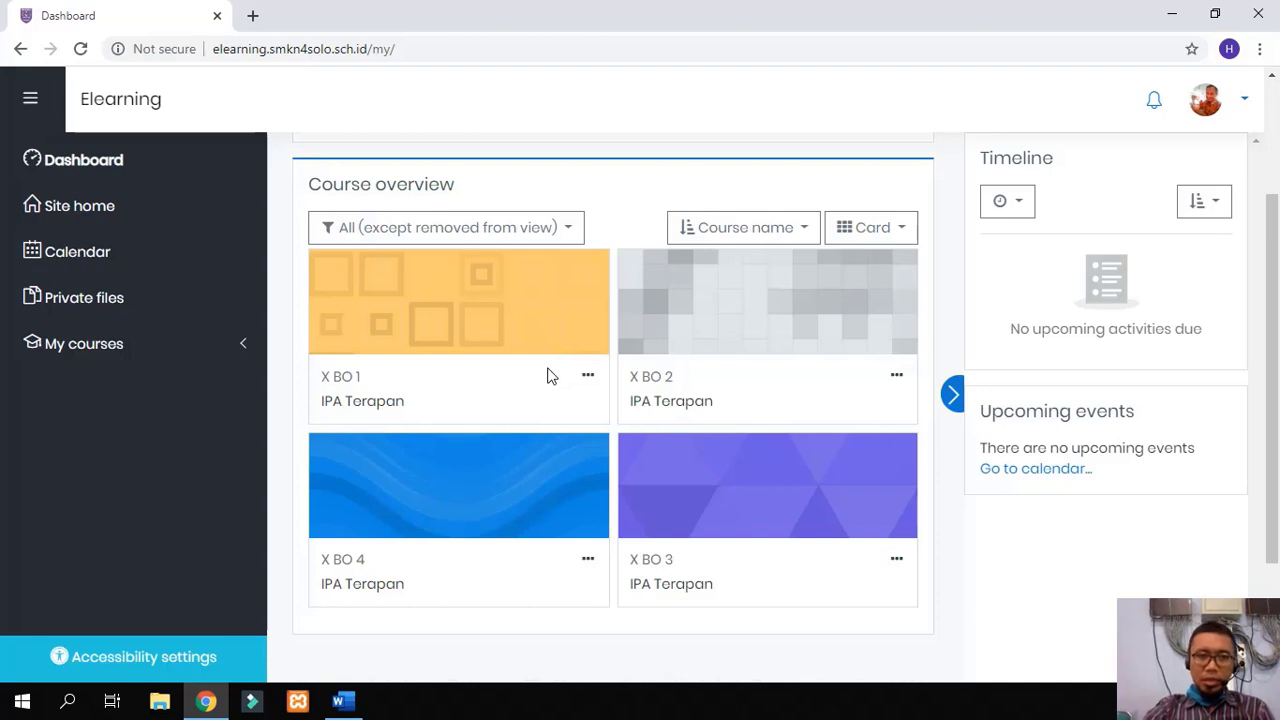
{"action": "scroll", "coordinate": [519, 360], "scroll_direction": "up", "scroll_amount": 2}
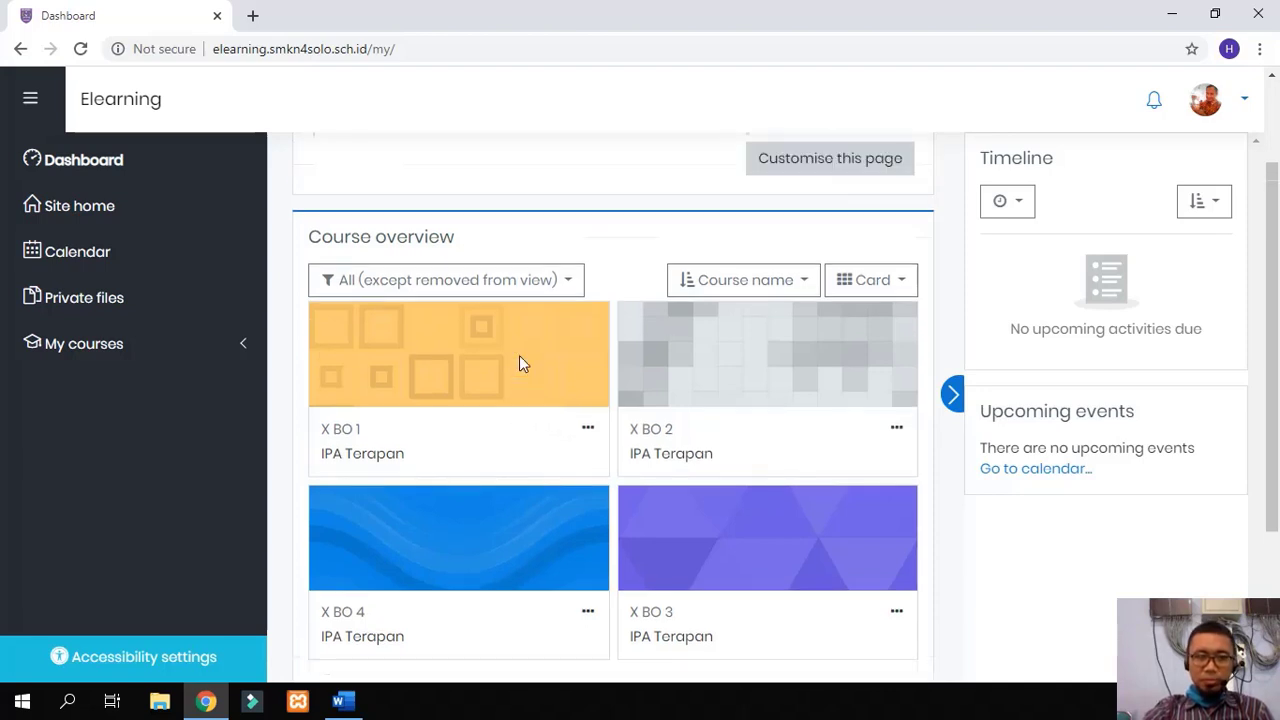
Step: Switch to Word and review the second topic, highlighting the file types PDF, MS Word and MS Powerpoint
{"action": "left_click", "coordinate": [355, 703]}
{"action": "left_click", "coordinate": [160, 417]}
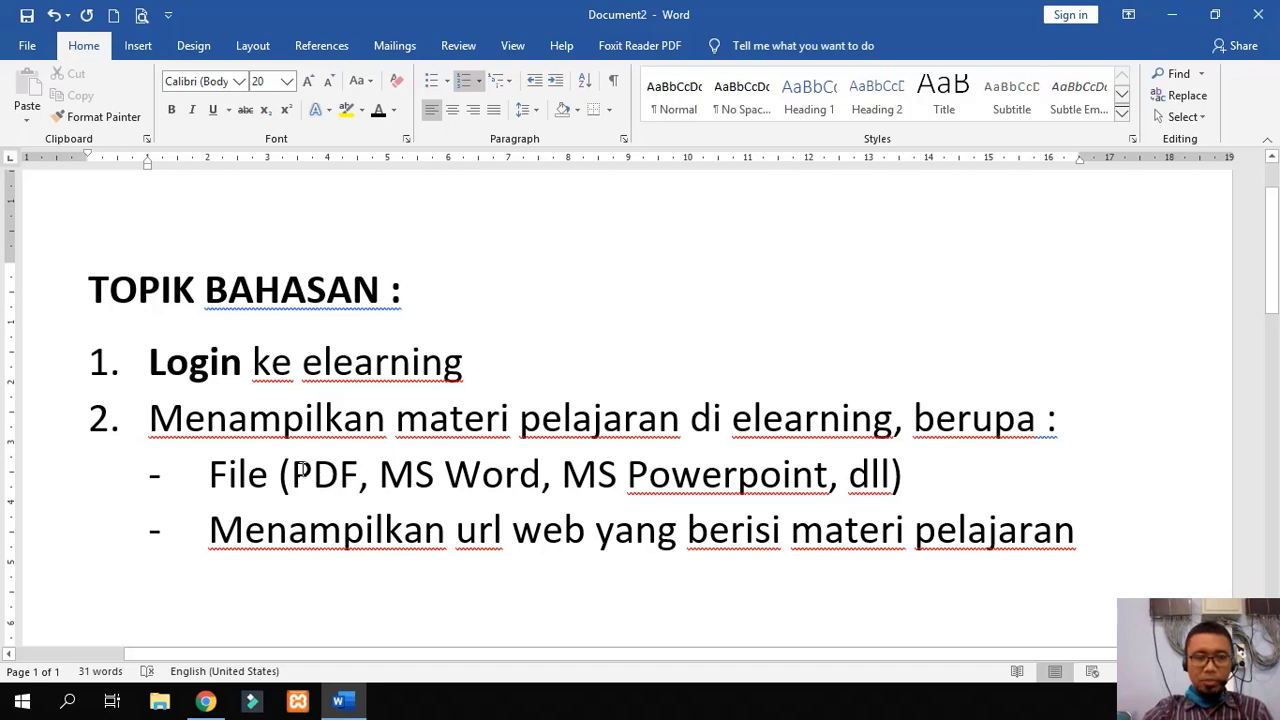
{"action": "left_click_drag", "start_coordinate": [292, 472], "coordinate": [340, 472]}
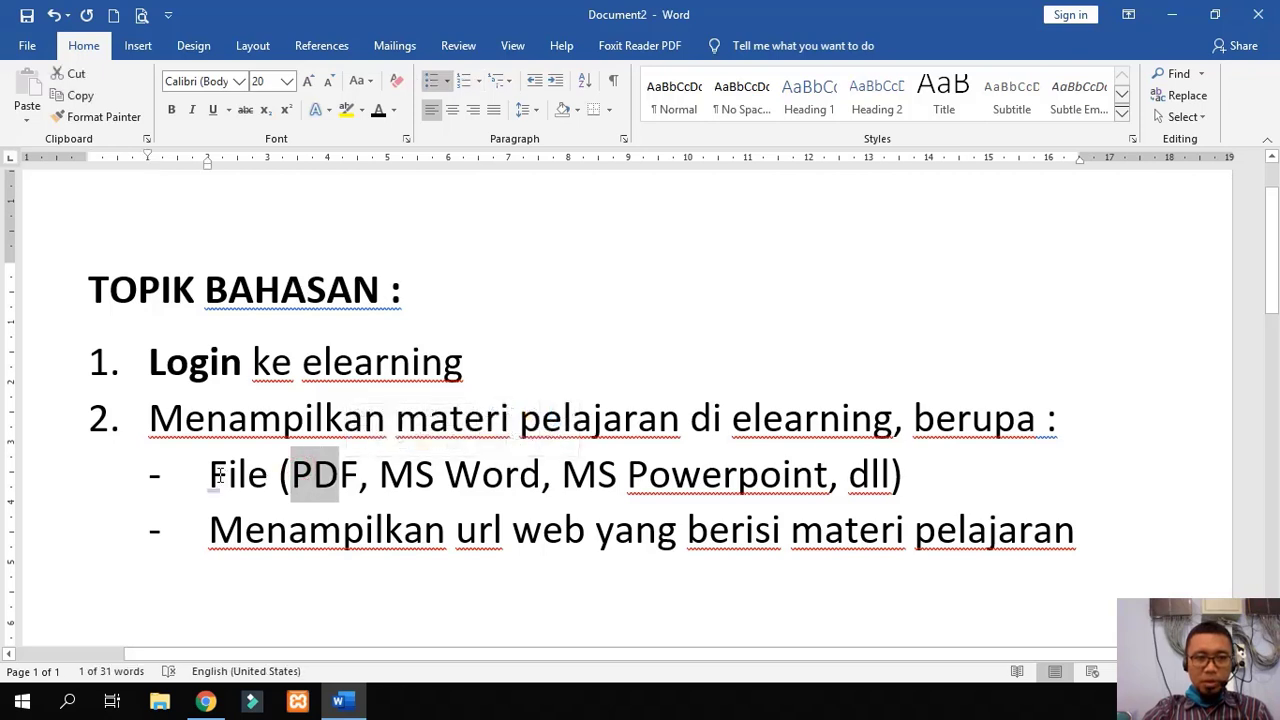
{"action": "left_click", "coordinate": [336, 484]}
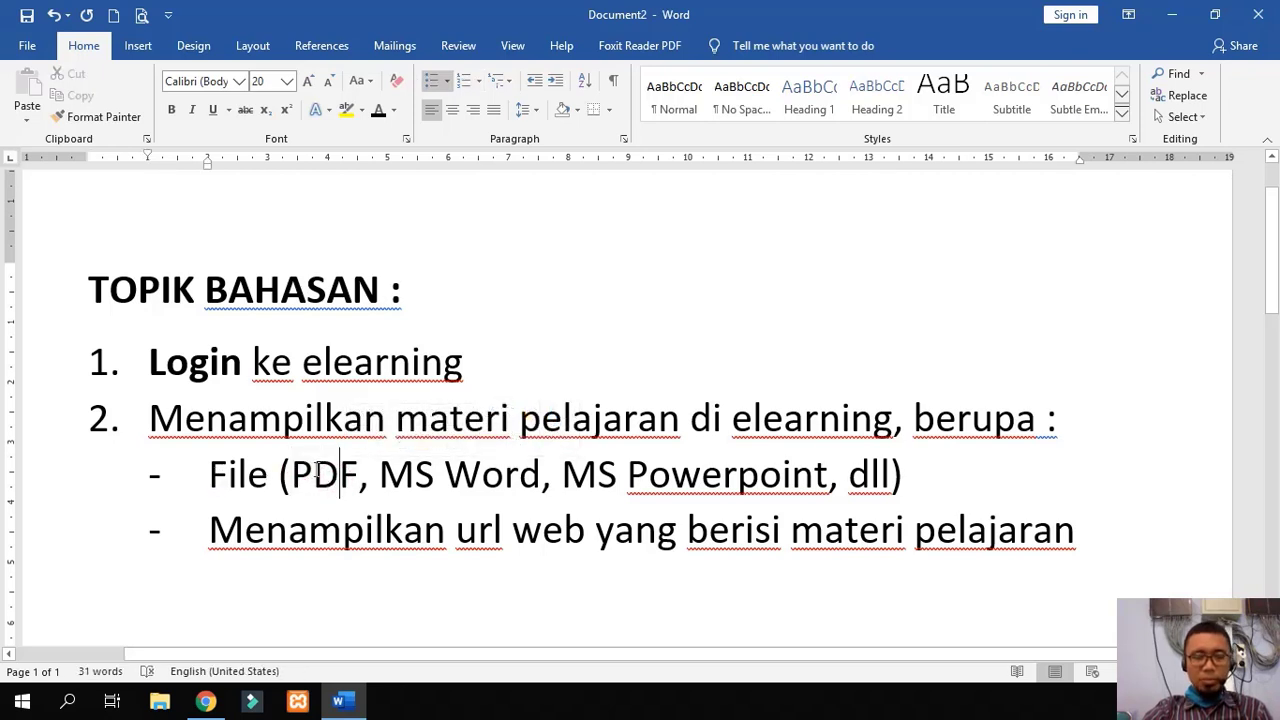
{"action": "left_click_drag", "start_coordinate": [295, 472], "coordinate": [820, 495]}
{"action": "left_click", "coordinate": [381, 474]}
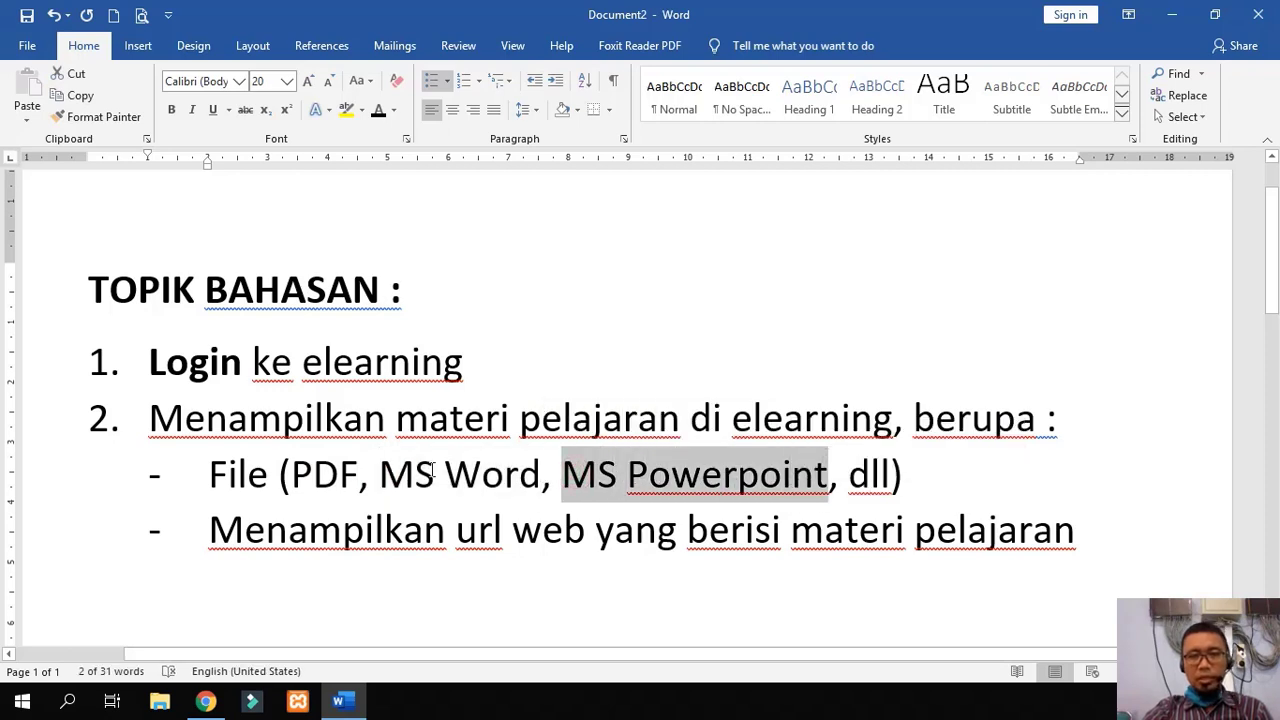
{"action": "left_click", "coordinate": [433, 473]}
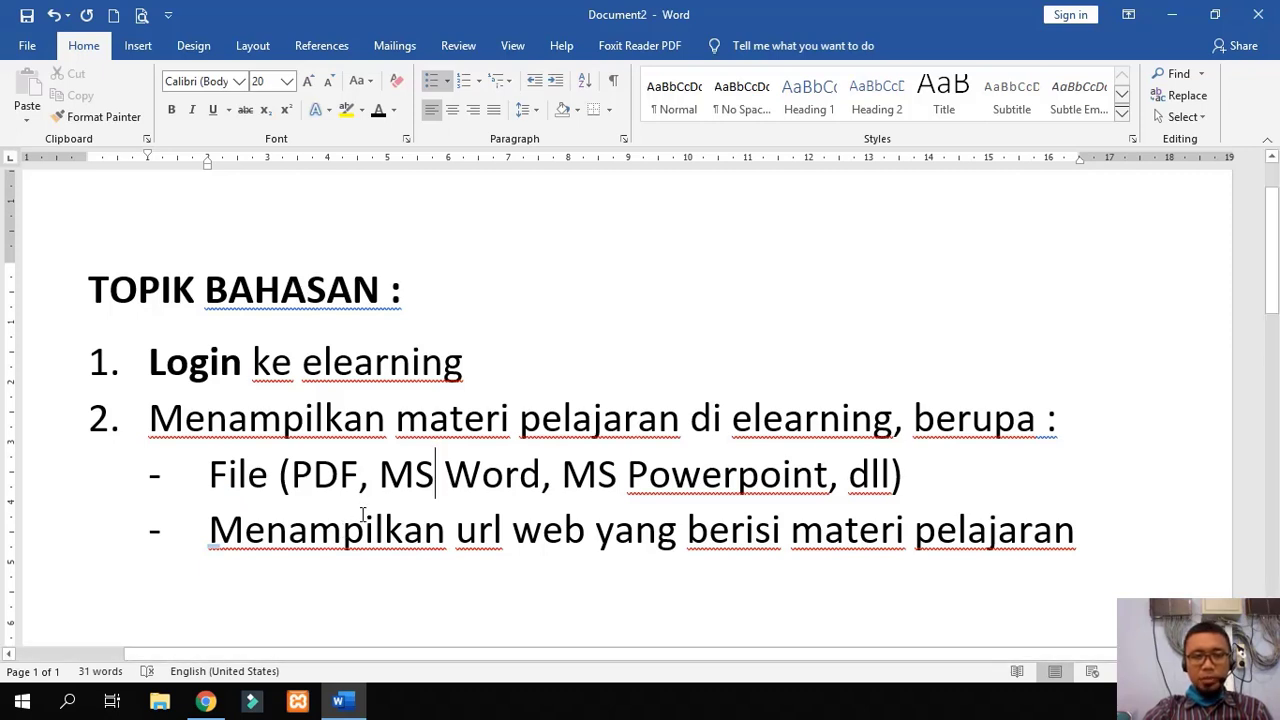
Step: Switch back to Chrome and open the IPA Terapan course for class X BO 4 from the course overview
{"action": "left_click", "coordinate": [205, 701]}
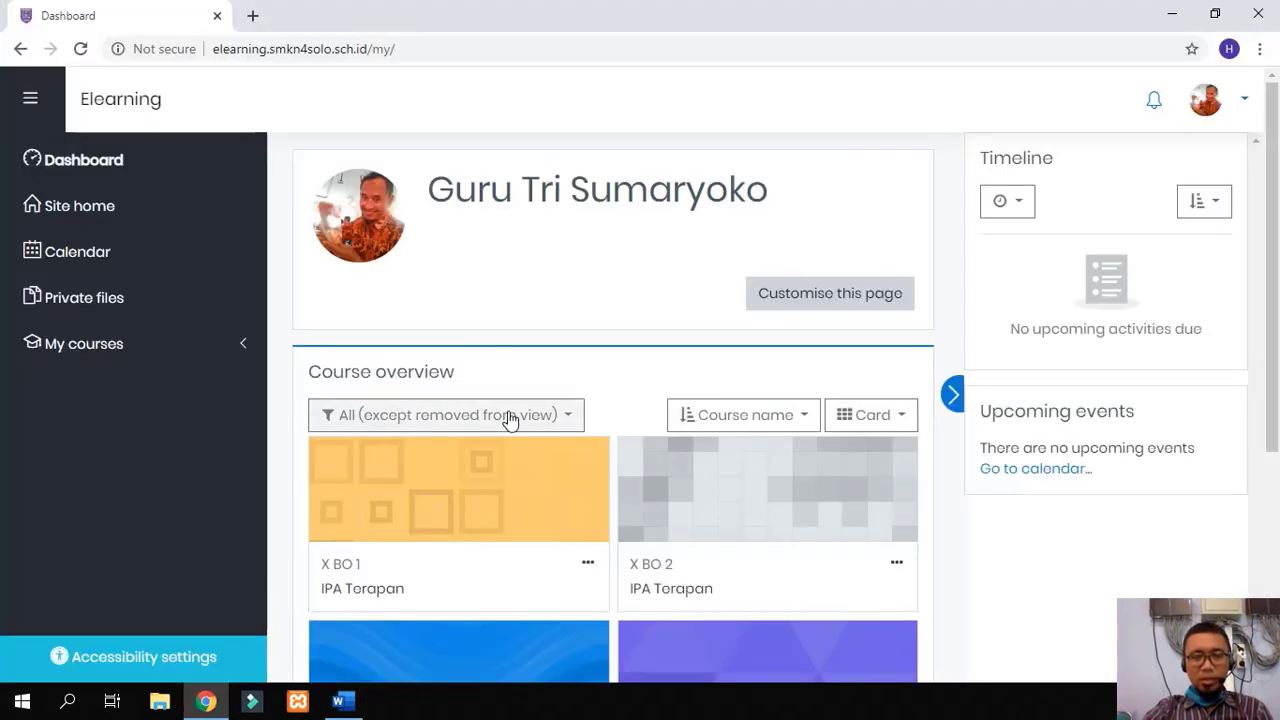
{"action": "scroll", "coordinate": [510, 418], "scroll_direction": "down", "scroll_amount": 2}
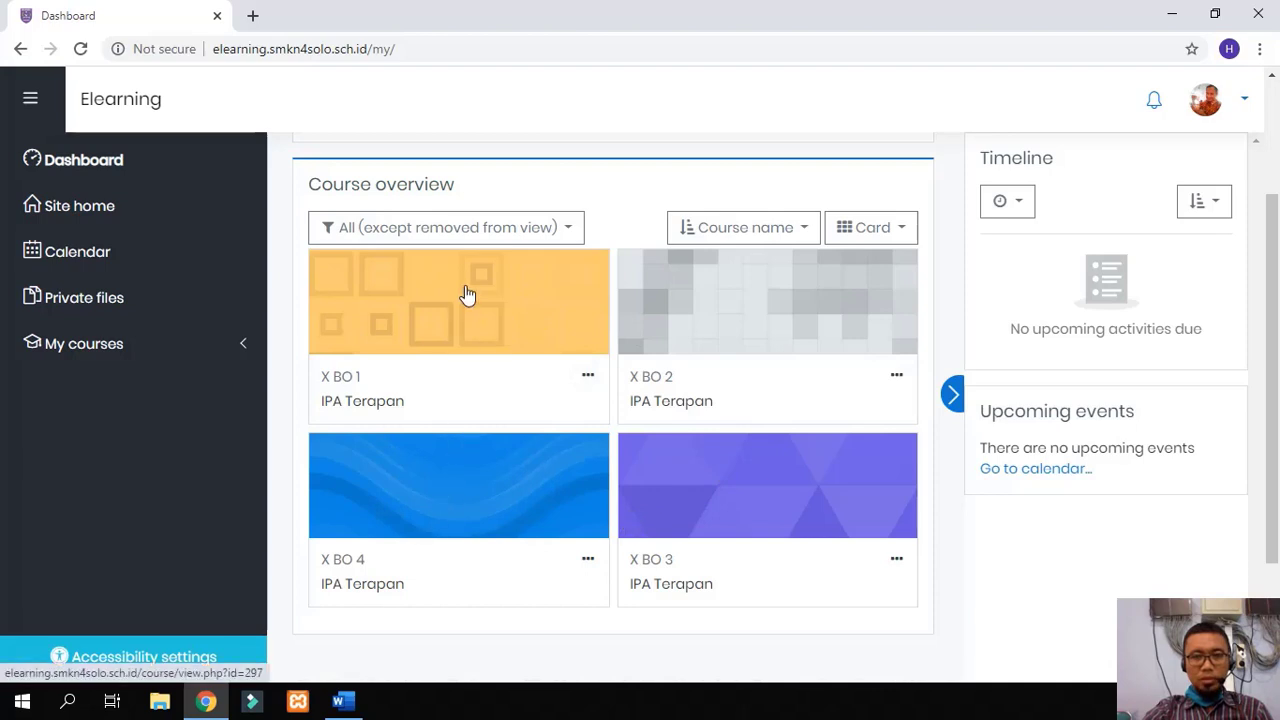
{"action": "scroll", "coordinate": [557, 343], "scroll_direction": "up", "scroll_amount": 1}
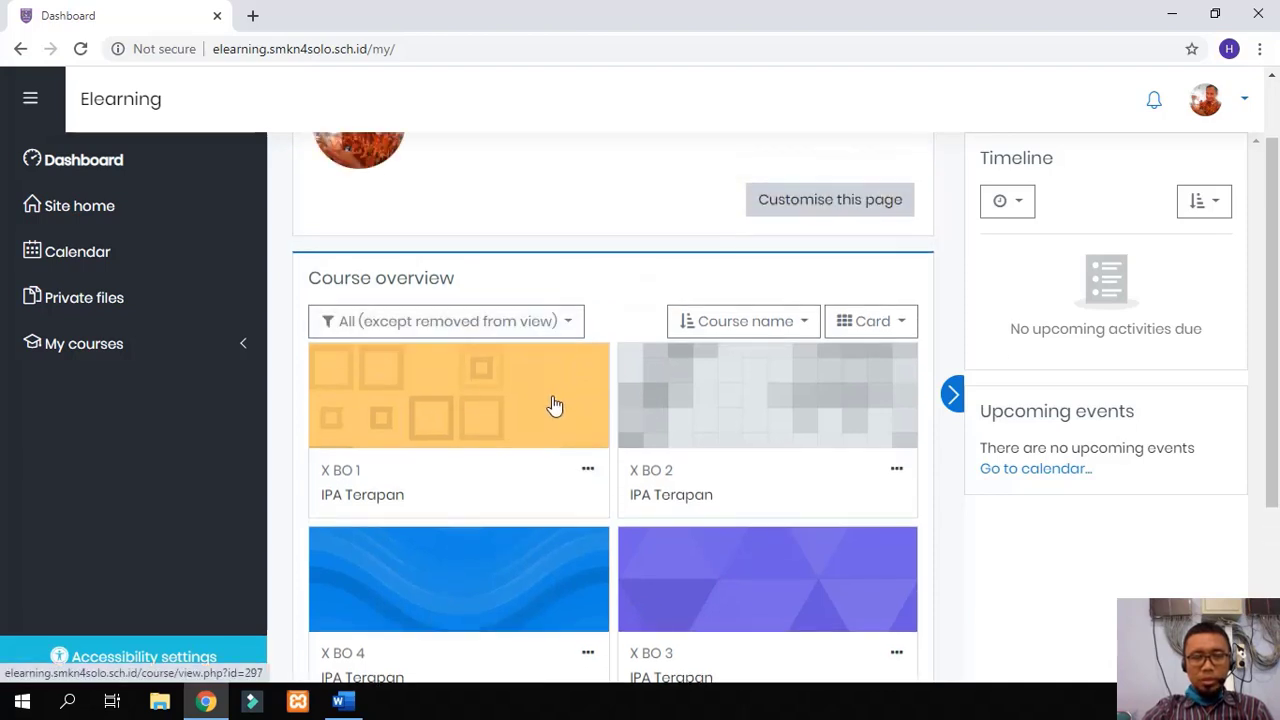
{"action": "scroll", "coordinate": [543, 422], "scroll_direction": "down", "scroll_amount": 2}
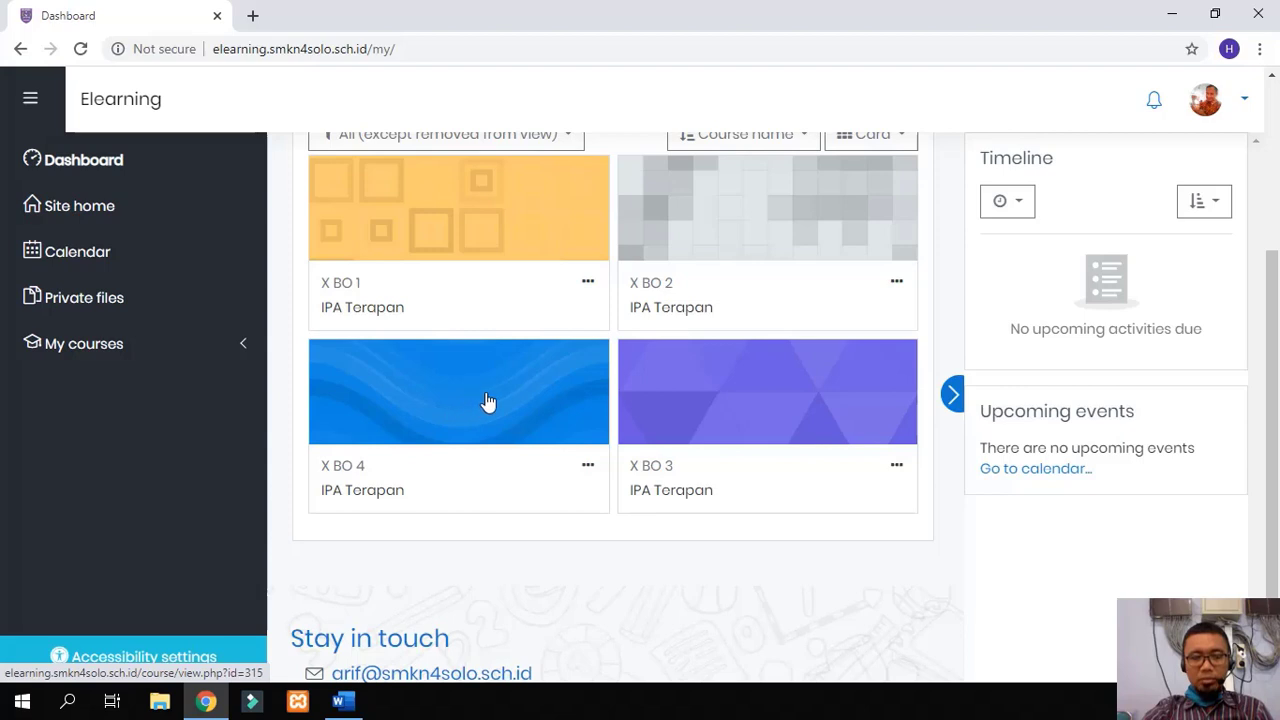
{"action": "left_click", "coordinate": [433, 417]}
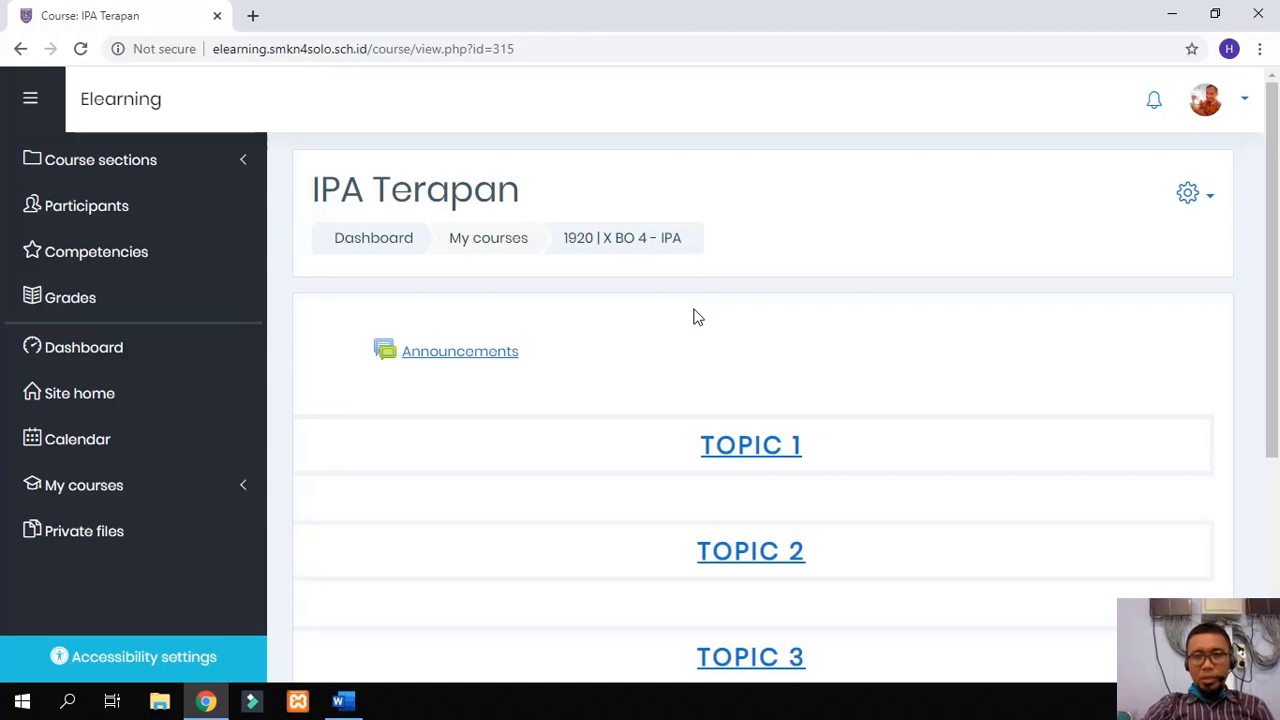
Step: Turn editing on for the IPA Terapan course and look over the editing controls of its sections
{"action": "left_click", "coordinate": [1194, 198]}
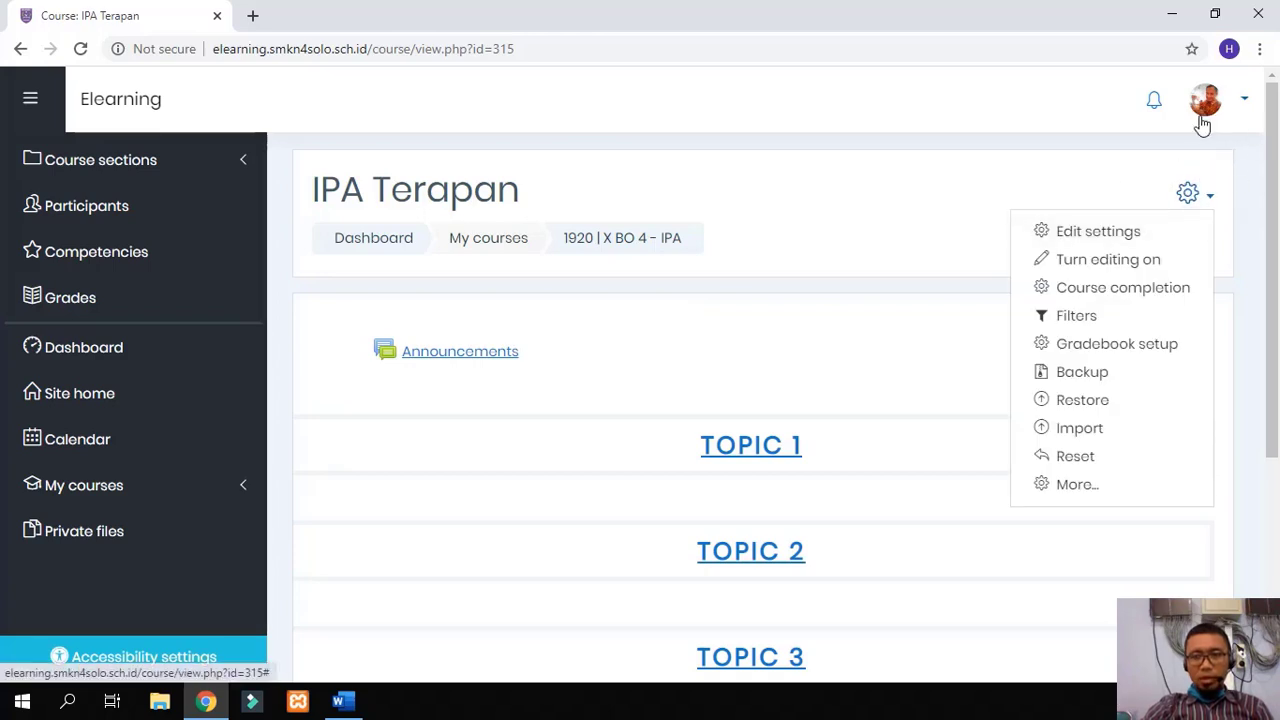
{"action": "left_click", "coordinate": [1093, 262]}
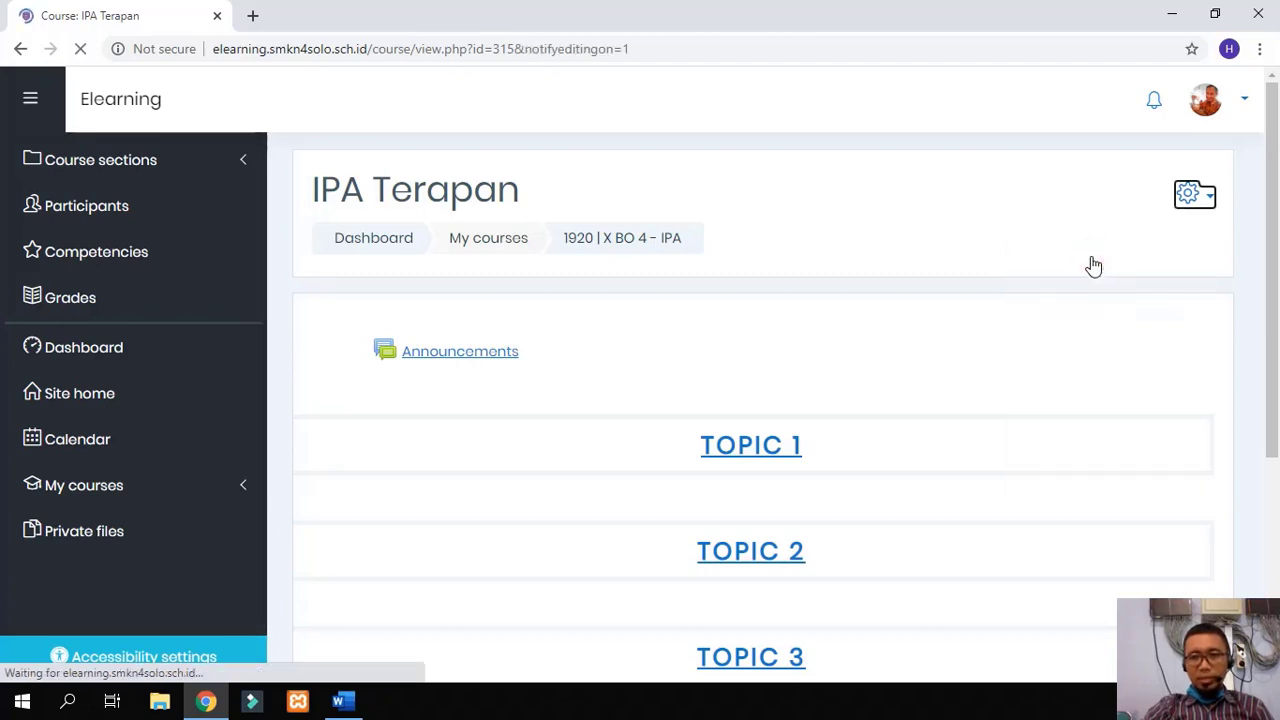
{"action": "scroll", "coordinate": [878, 331], "scroll_direction": "down", "scroll_amount": 2}
{"action": "scroll", "coordinate": [878, 331], "scroll_direction": "up", "scroll_amount": 2}
{"action": "scroll", "coordinate": [877, 330], "scroll_direction": "up", "scroll_amount": 1}
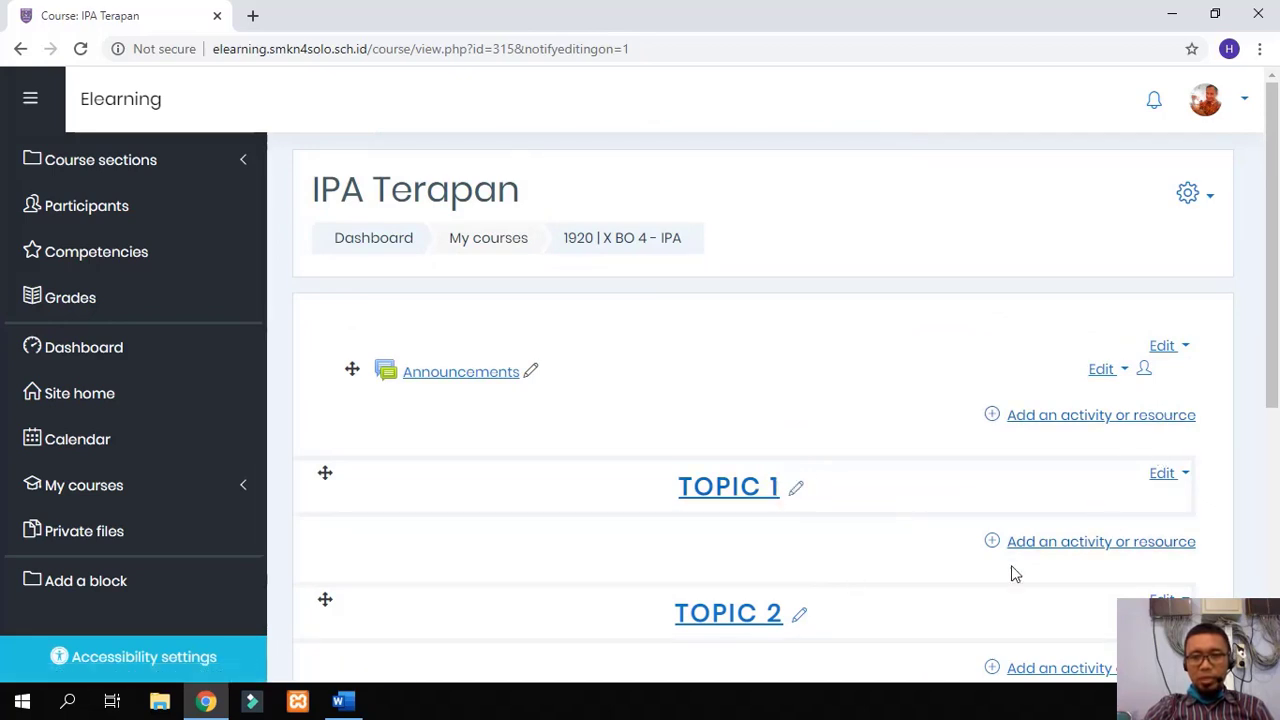
{"action": "scroll", "coordinate": [689, 528], "scroll_direction": "down", "scroll_amount": 5}
{"action": "scroll", "coordinate": [689, 528], "scroll_direction": "up", "scroll_amount": 7}
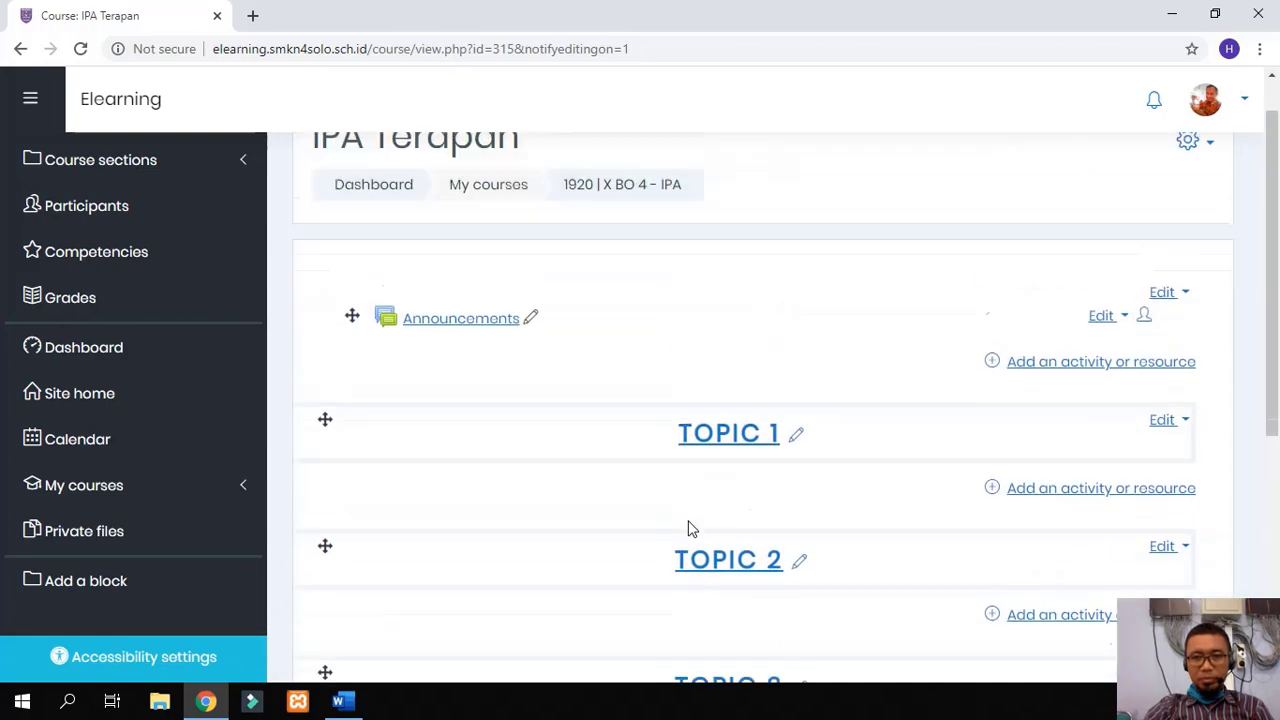
Step: Turn editing off for the IPA Terapan course and check the available course actions
{"action": "left_click", "coordinate": [1195, 196]}
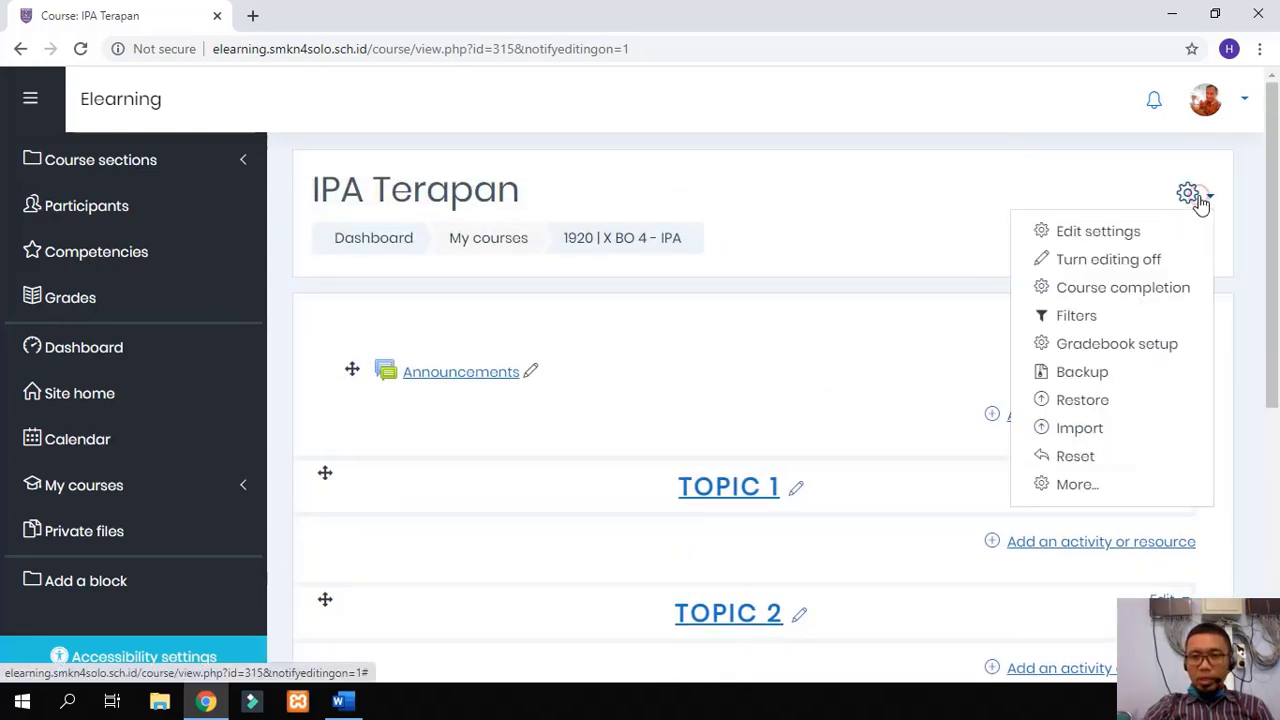
{"action": "left_click", "coordinate": [1125, 262]}
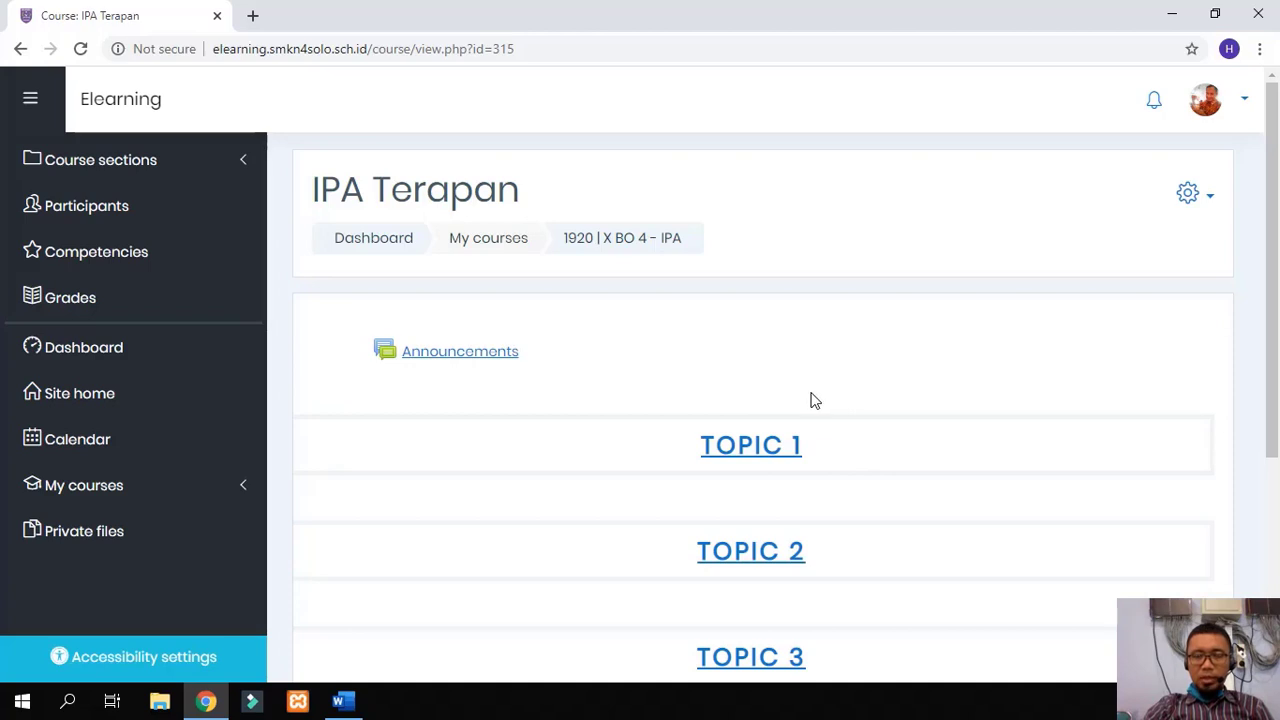
{"action": "left_click", "coordinate": [1191, 203]}
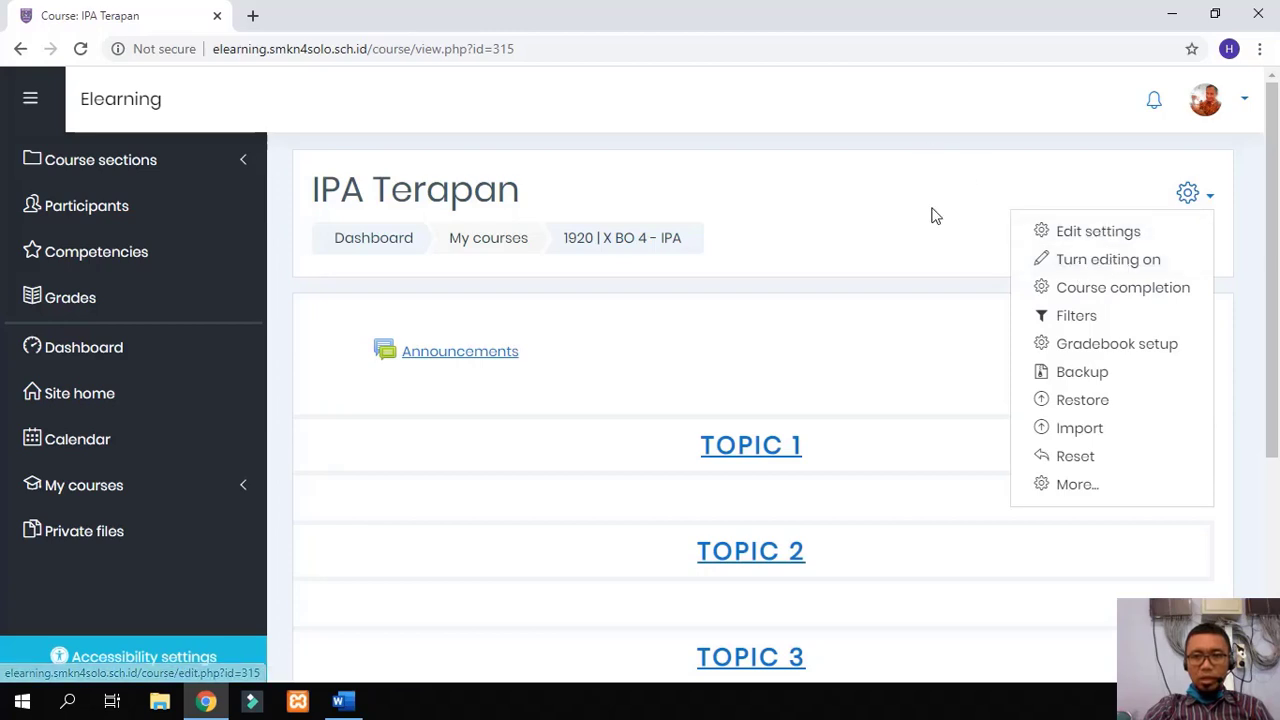
{"action": "left_click", "coordinate": [931, 175]}
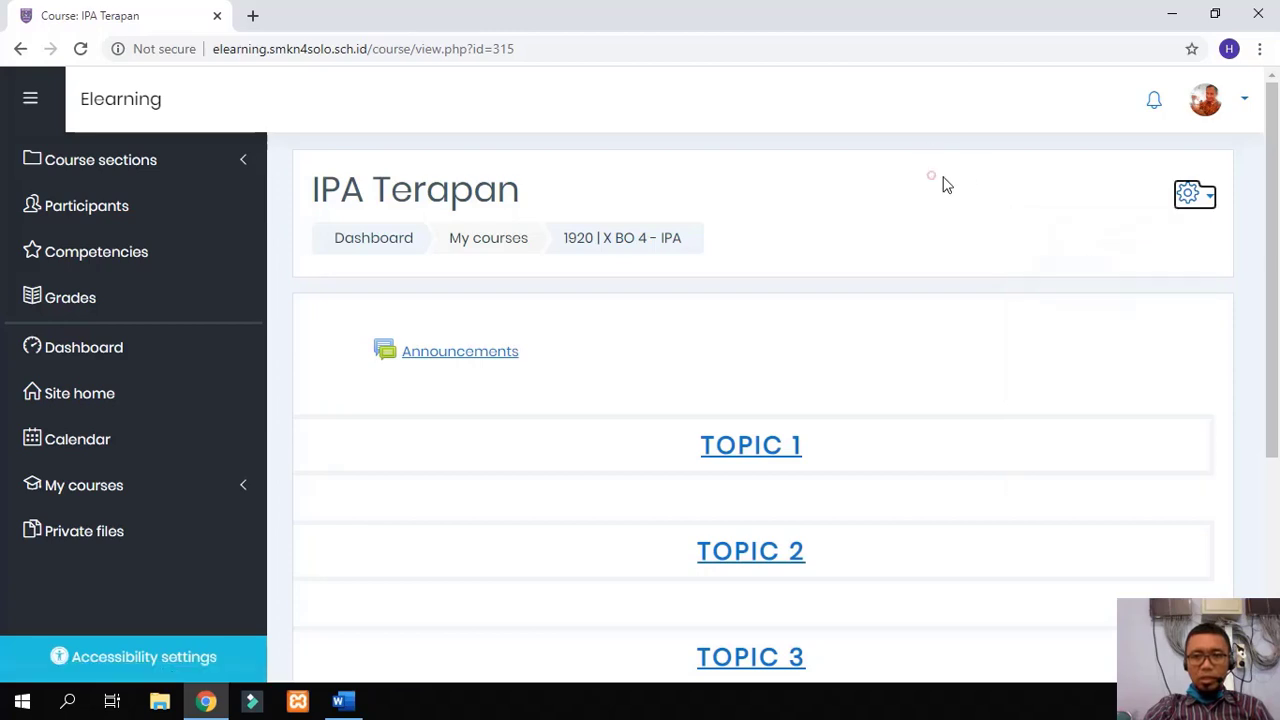
Step: Turn editing back on for the course and look through its topic sections
{"action": "left_click", "coordinate": [1193, 196]}
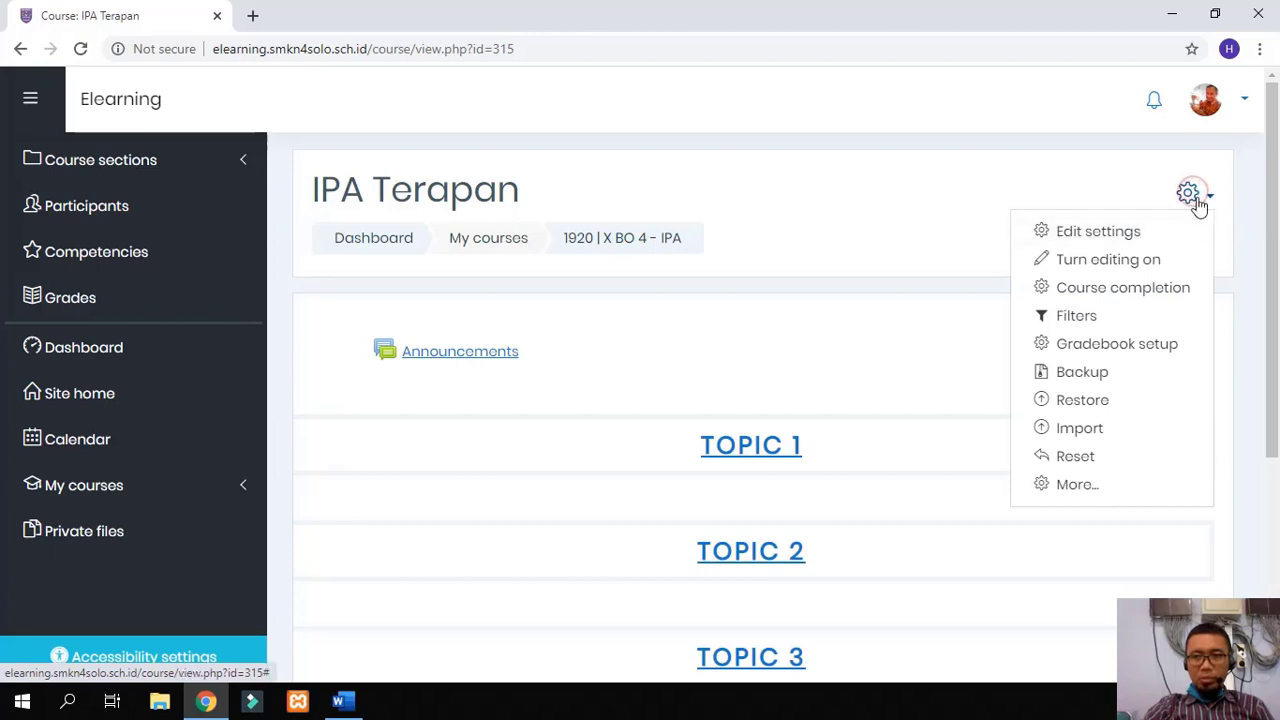
{"action": "left_click", "coordinate": [1105, 261]}
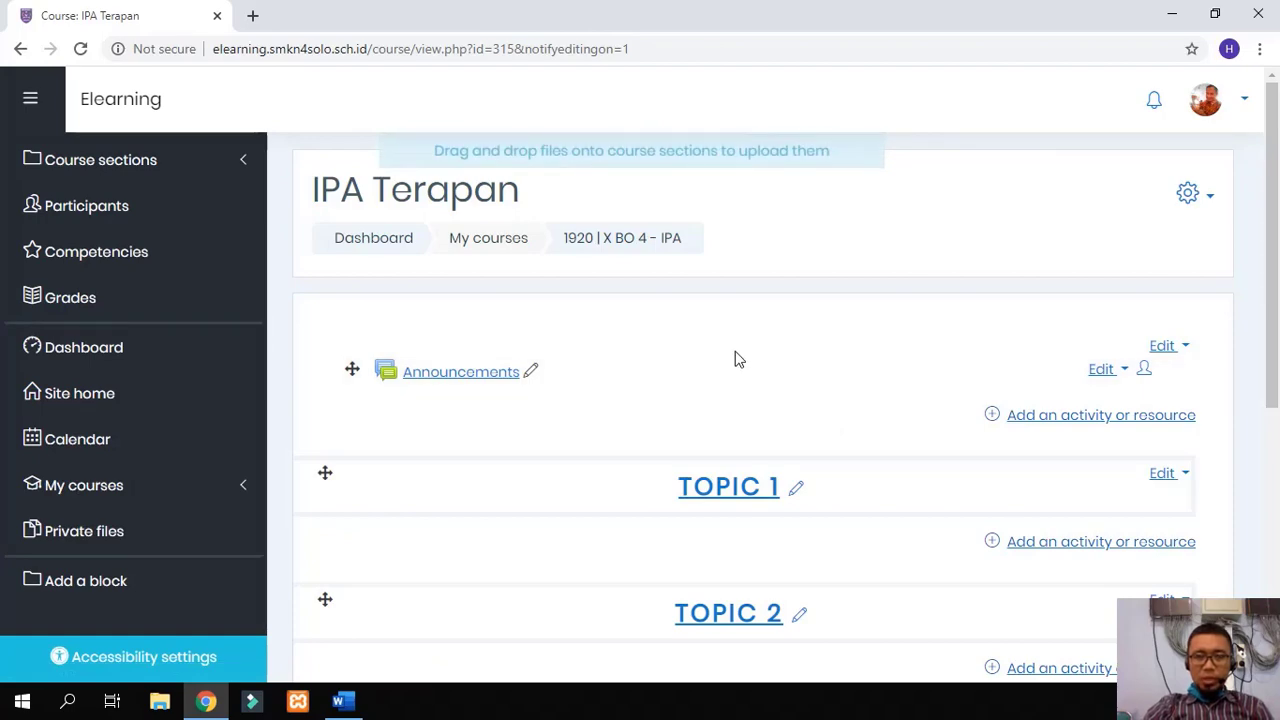
{"action": "scroll", "coordinate": [737, 358], "scroll_direction": "down", "scroll_amount": 5}
{"action": "scroll", "coordinate": [737, 358], "scroll_direction": "up", "scroll_amount": 5}
{"action": "scroll", "coordinate": [735, 360], "scroll_direction": "down", "scroll_amount": 1}
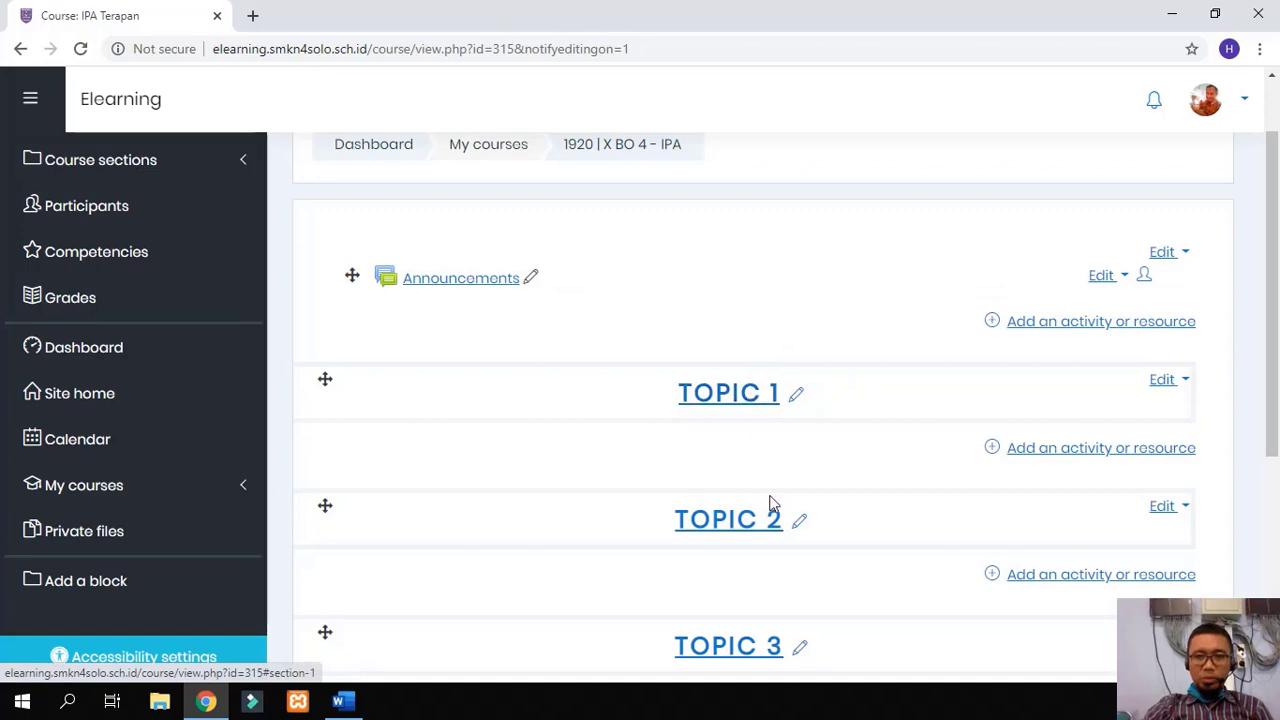
{"action": "scroll", "coordinate": [762, 505], "scroll_direction": "down", "scroll_amount": 1}
{"action": "scroll", "coordinate": [758, 503], "scroll_direction": "down", "scroll_amount": 2}
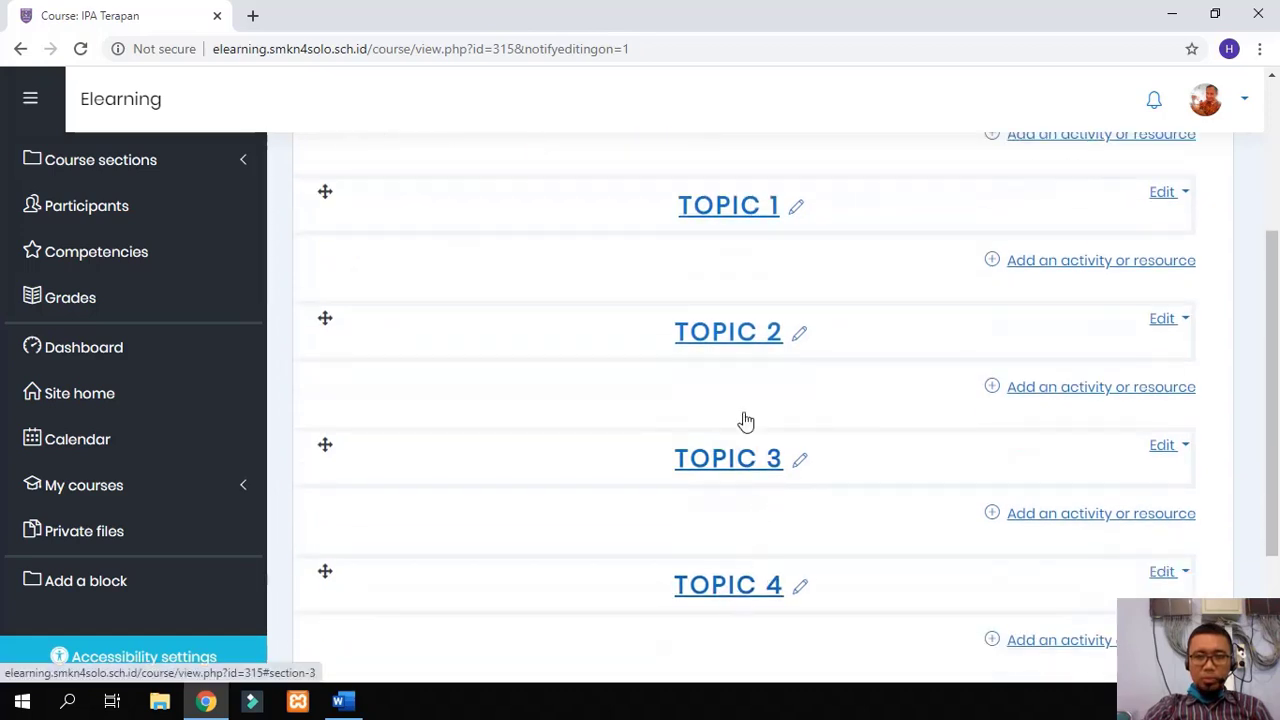
{"action": "scroll", "coordinate": [743, 397], "scroll_direction": "up", "scroll_amount": 2}
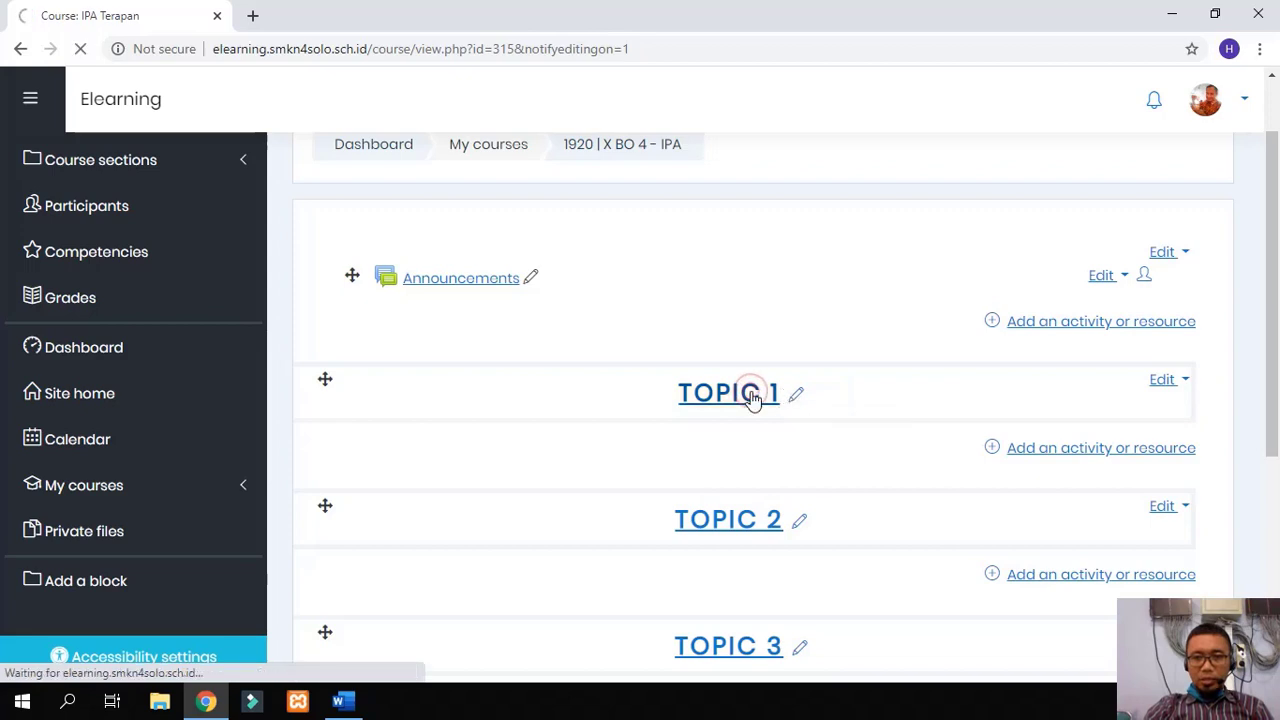
Step: Rename the Topic 1 section of the course to BESARAN FISIKA
{"action": "left_click", "coordinate": [752, 397]}
{"action": "scroll", "coordinate": [770, 310], "scroll_direction": "up", "scroll_amount": 3}
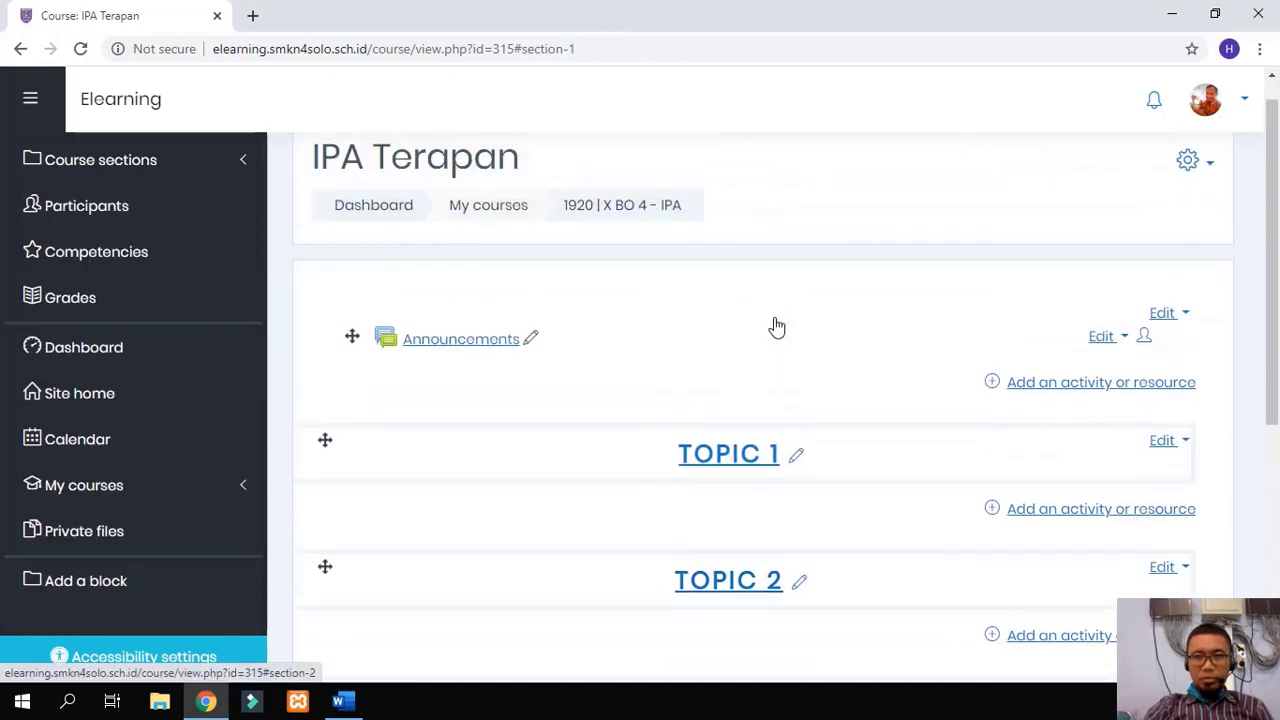
{"action": "left_click", "coordinate": [797, 459]}
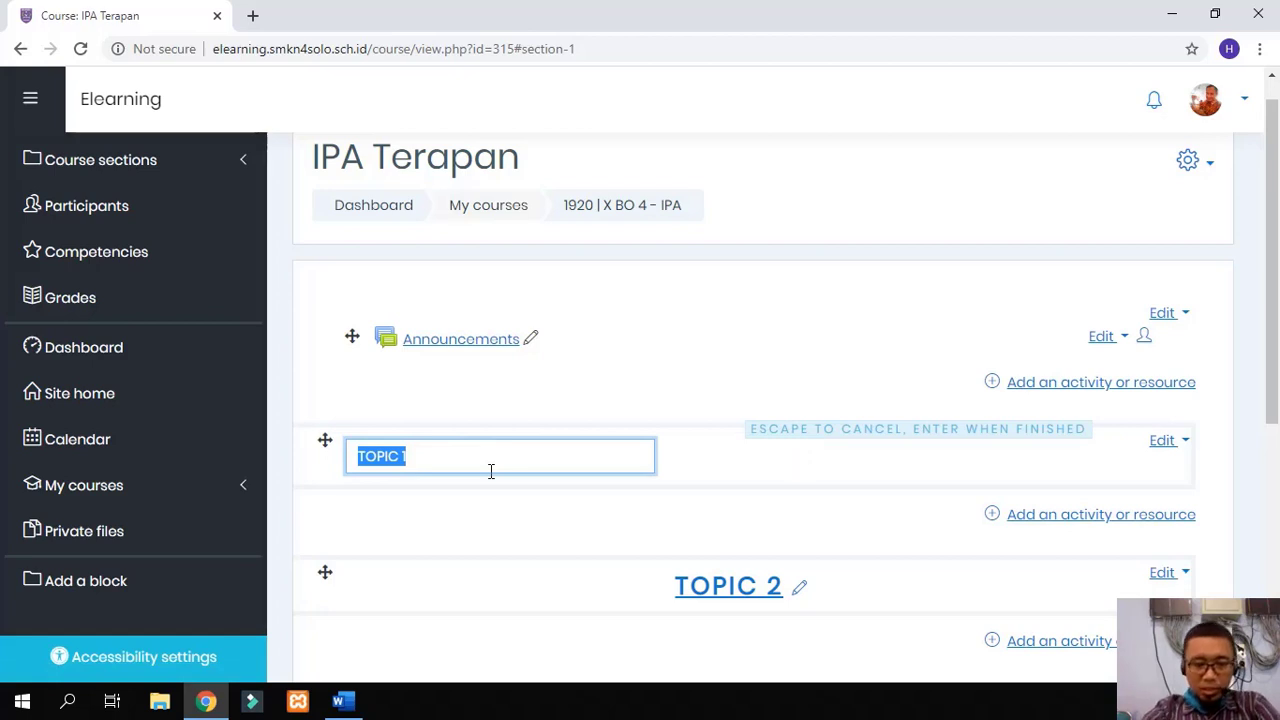
{"action": "type", "text": "BESARAN"}
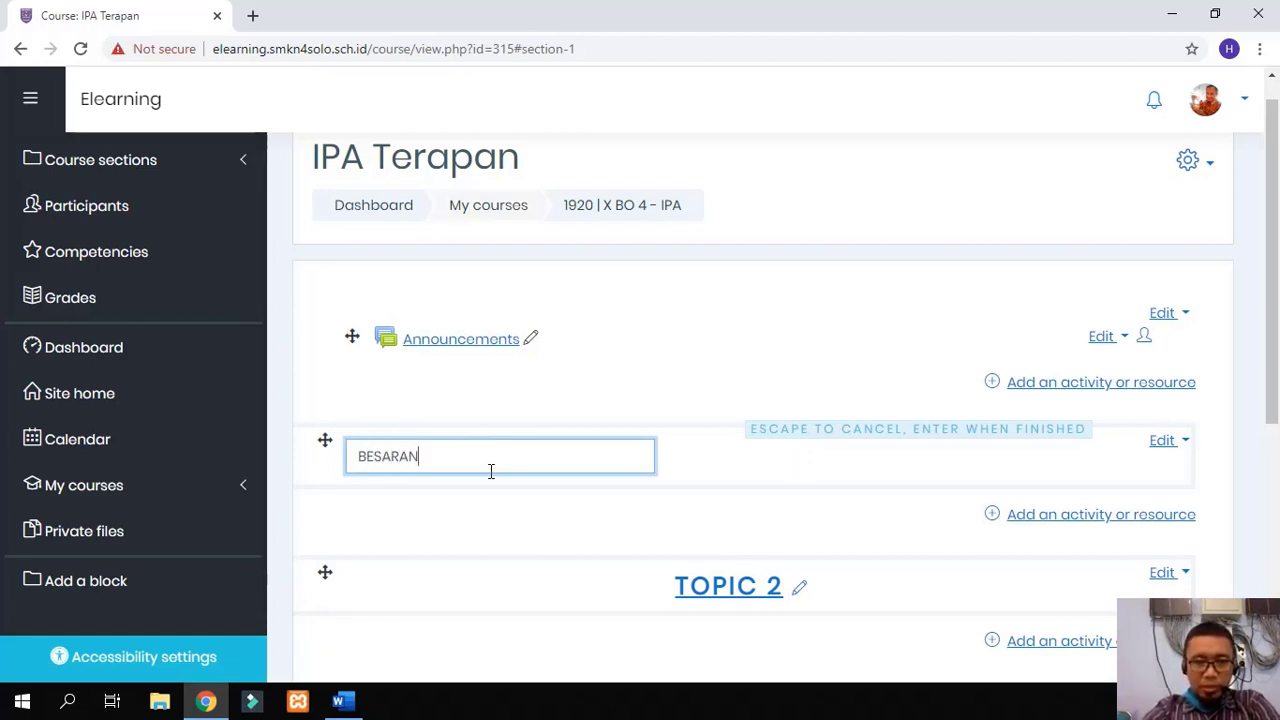
{"action": "type", "text": " FISIKA"}
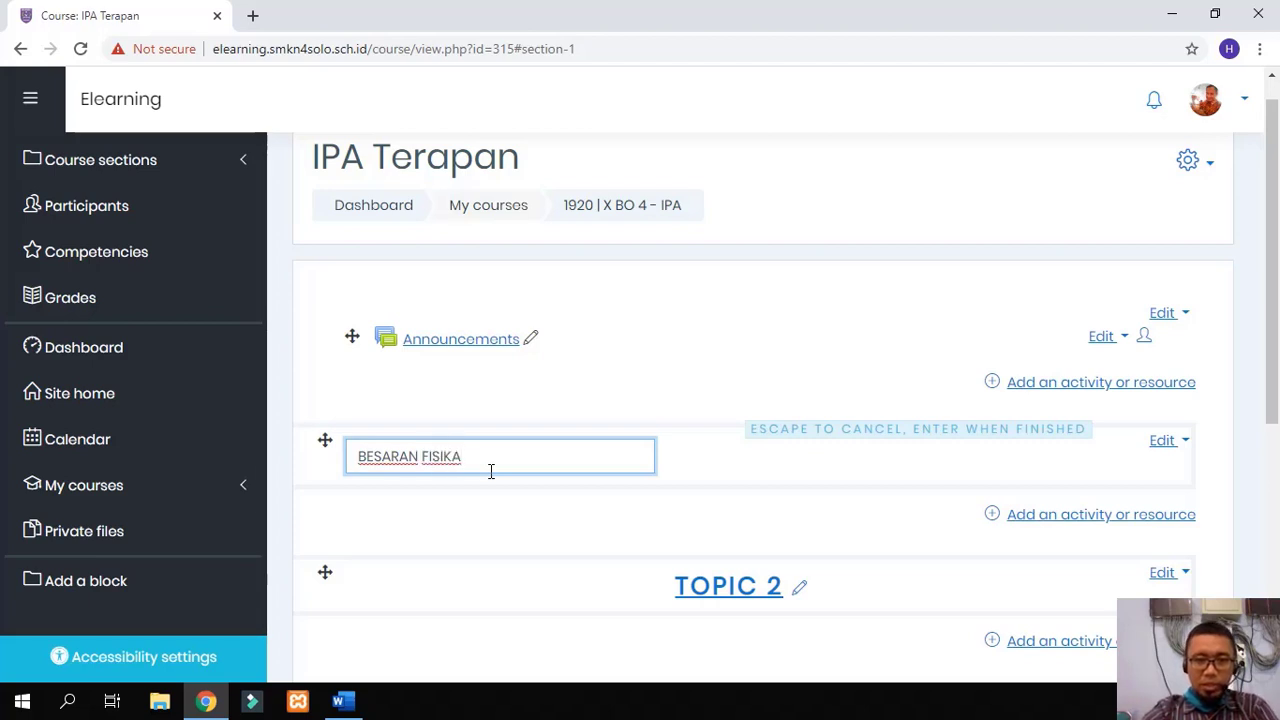
{"action": "key", "text": "Return"}
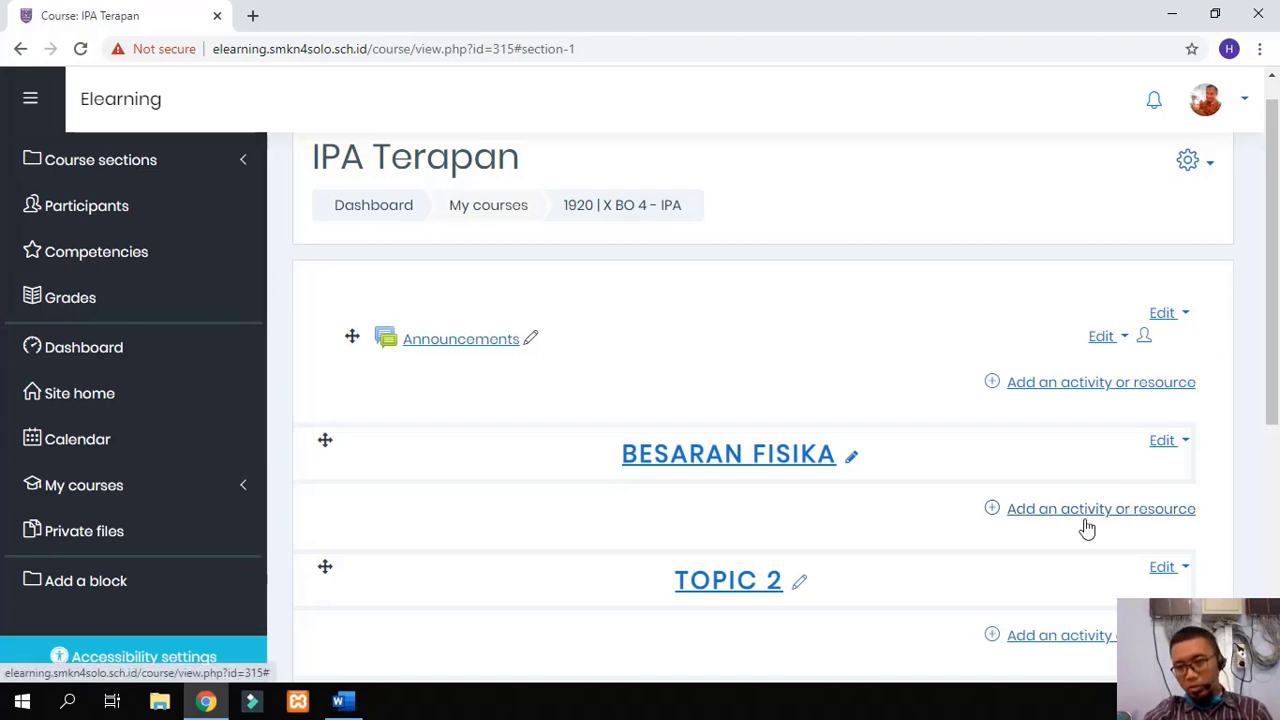
Step: Add a File resource to the BESARAN FISIKA section
{"action": "left_click", "coordinate": [1053, 510]}
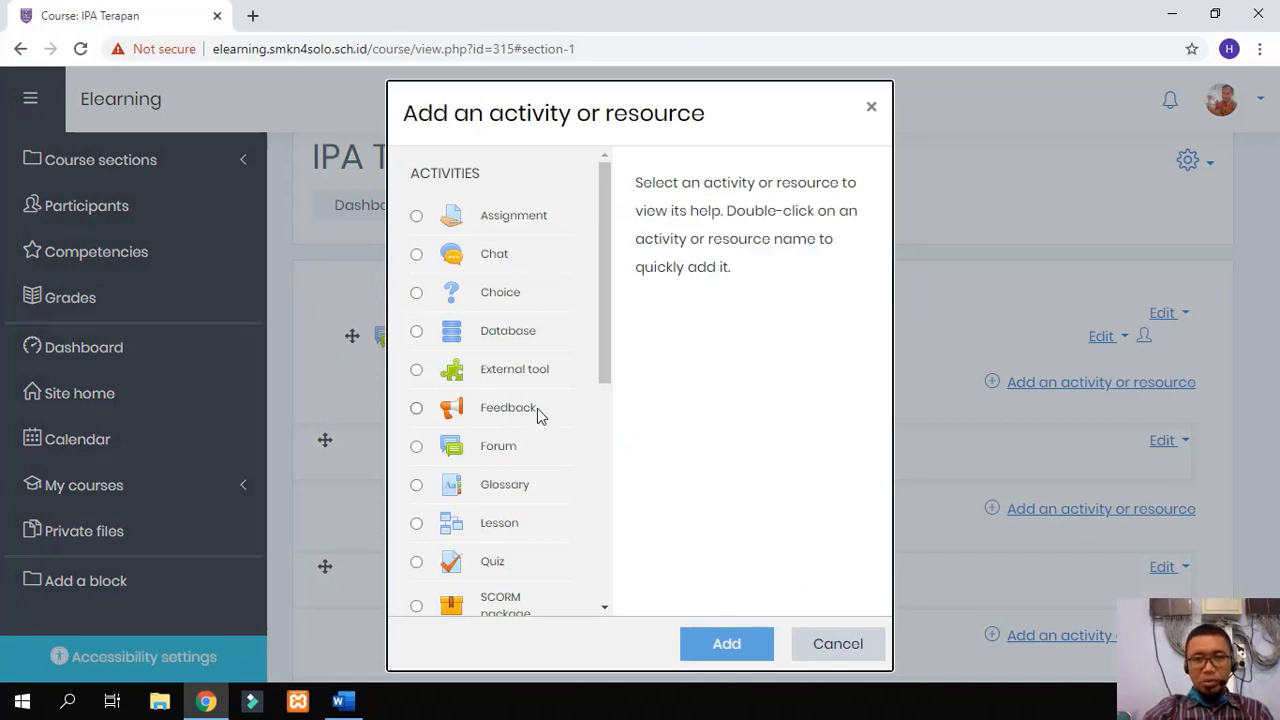
{"action": "scroll", "coordinate": [537, 408], "scroll_direction": "down", "scroll_amount": 5}
{"action": "scroll", "coordinate": [525, 334], "scroll_direction": "up", "scroll_amount": 5}
{"action": "scroll", "coordinate": [525, 334], "scroll_direction": "down", "scroll_amount": 5}
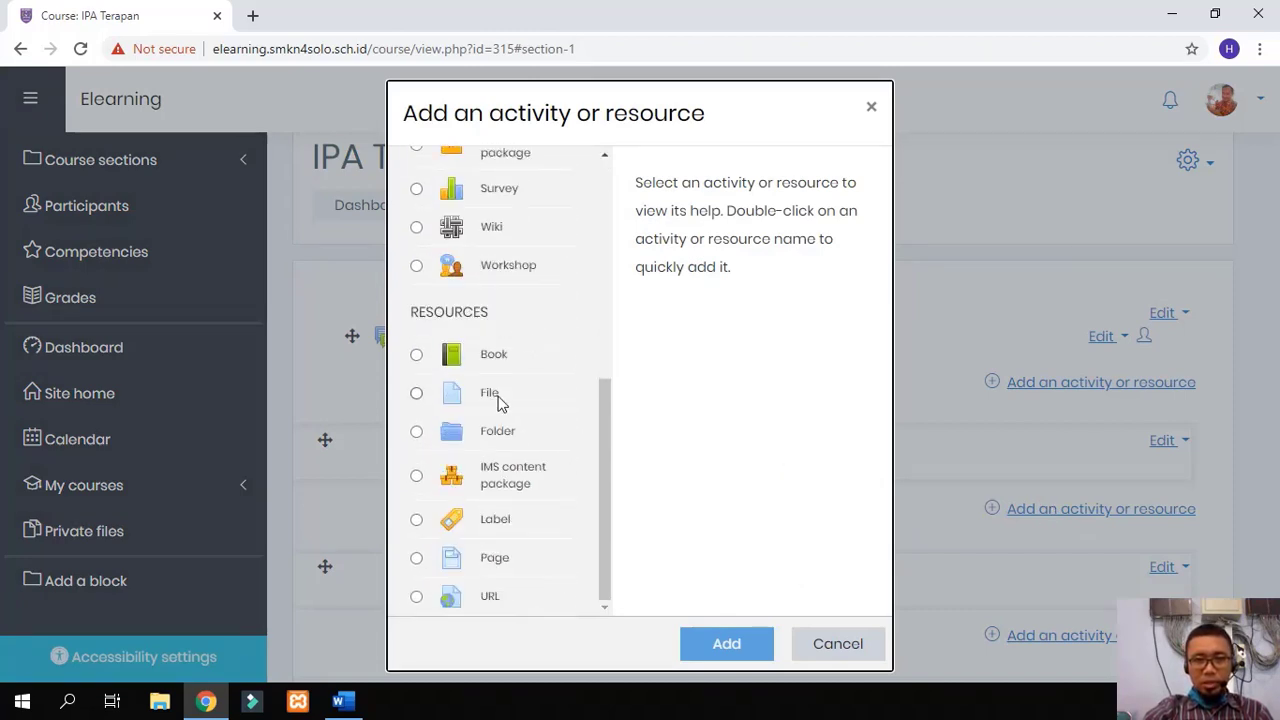
{"action": "left_click", "coordinate": [418, 395]}
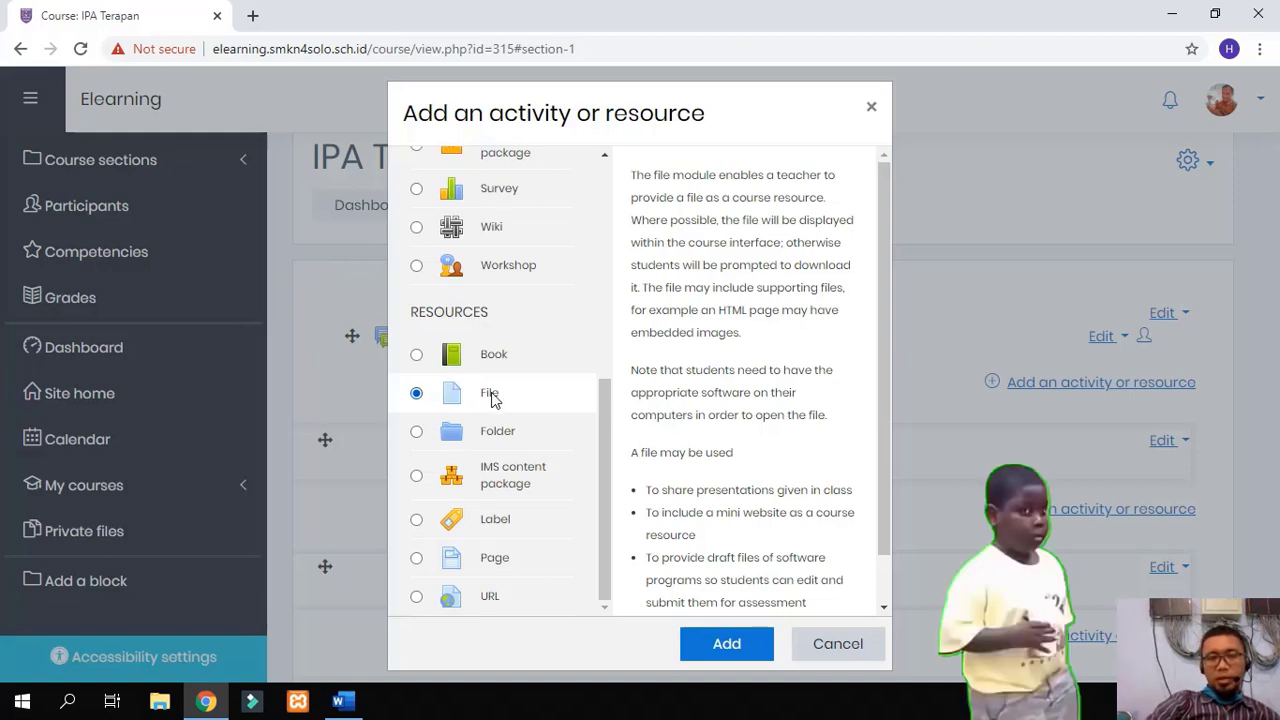
{"action": "left_click", "coordinate": [739, 636]}
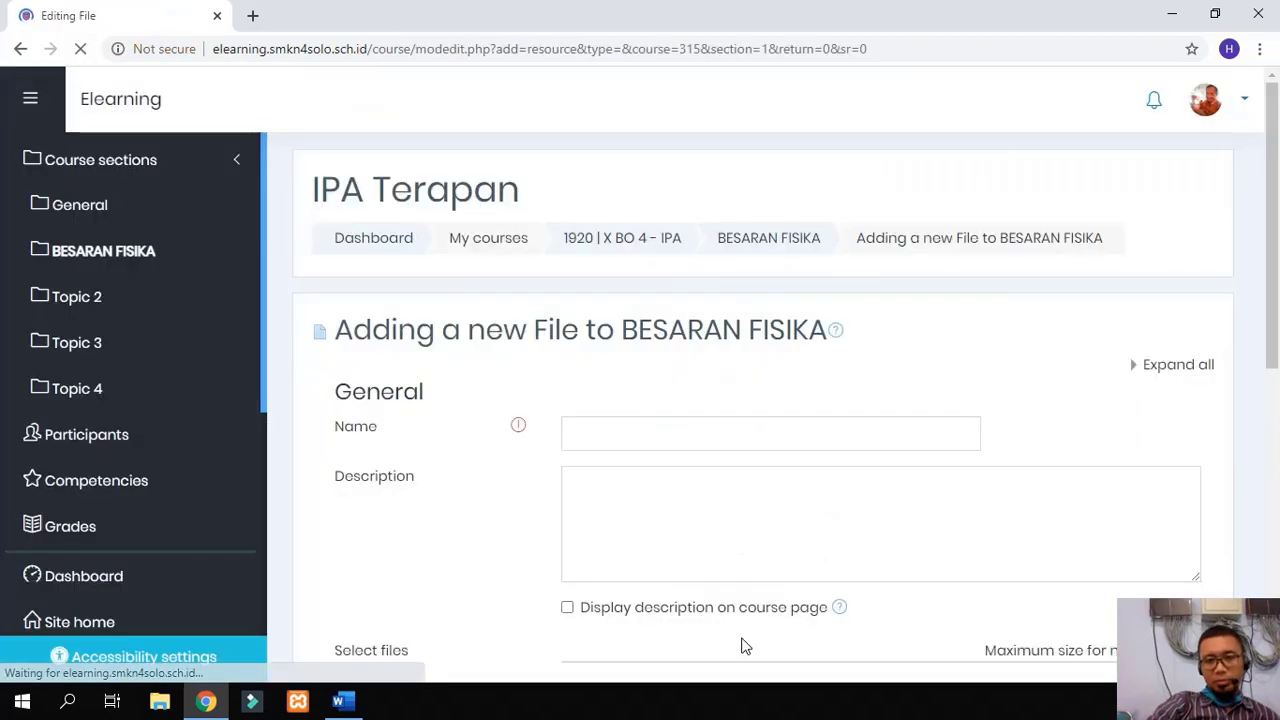
Step: Name the new file resource "Modul Materi Besaran Fisika"
{"action": "scroll", "coordinate": [606, 435], "scroll_direction": "down", "scroll_amount": 5}
{"action": "scroll", "coordinate": [597, 437], "scroll_direction": "up", "scroll_amount": 4}
{"action": "scroll", "coordinate": [600, 438], "scroll_direction": "up", "scroll_amount": 1}
{"action": "left_click", "coordinate": [611, 433]}
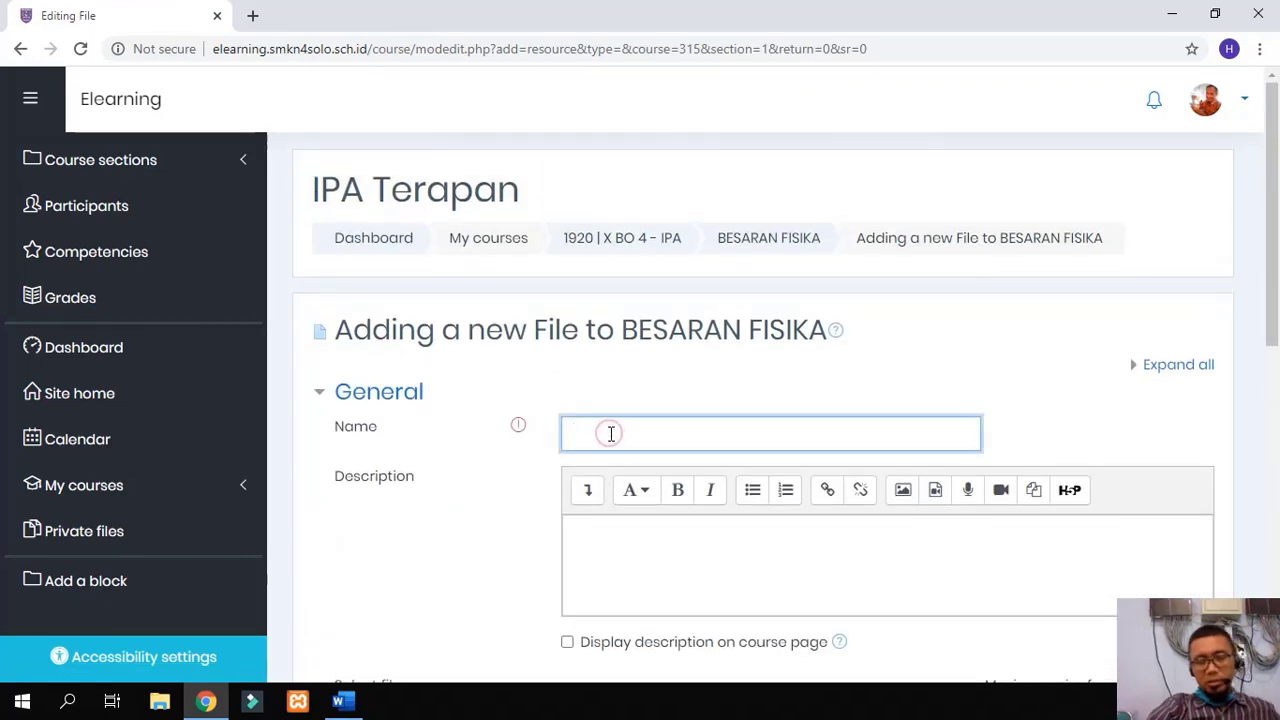
{"action": "type", "text": "Modu"}
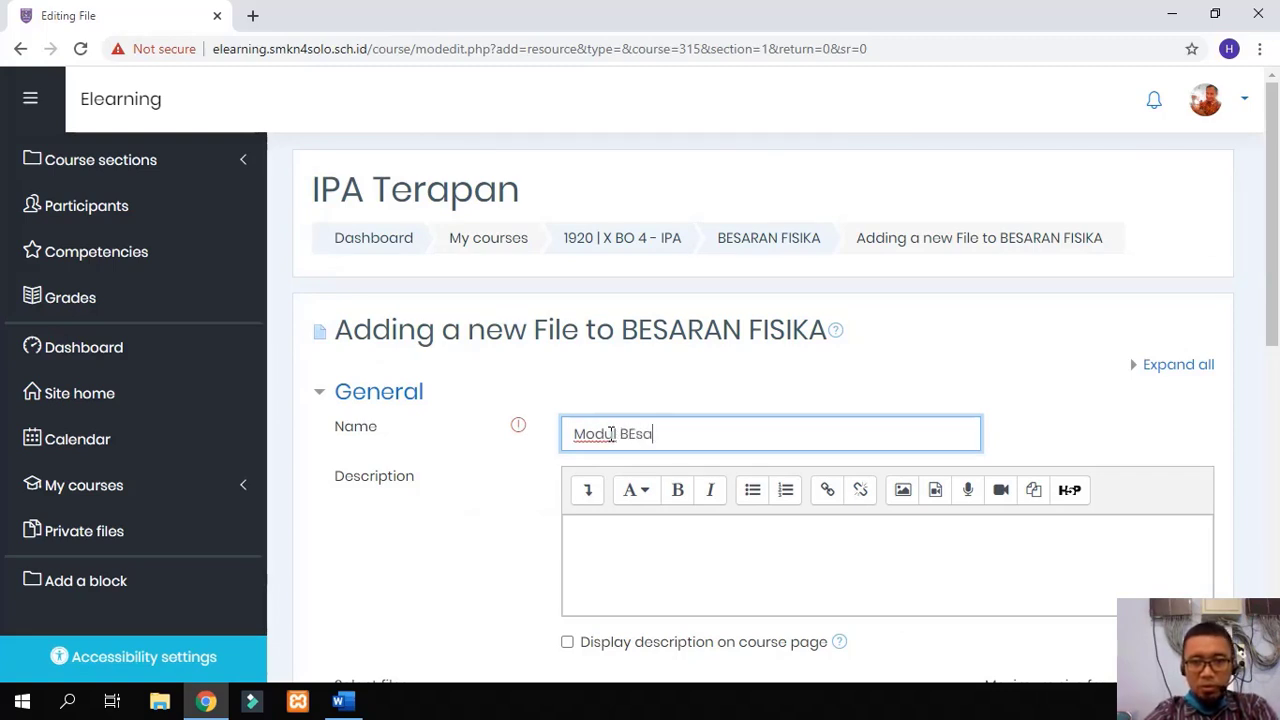
{"action": "type", "text": "l Besaran Fisika"}
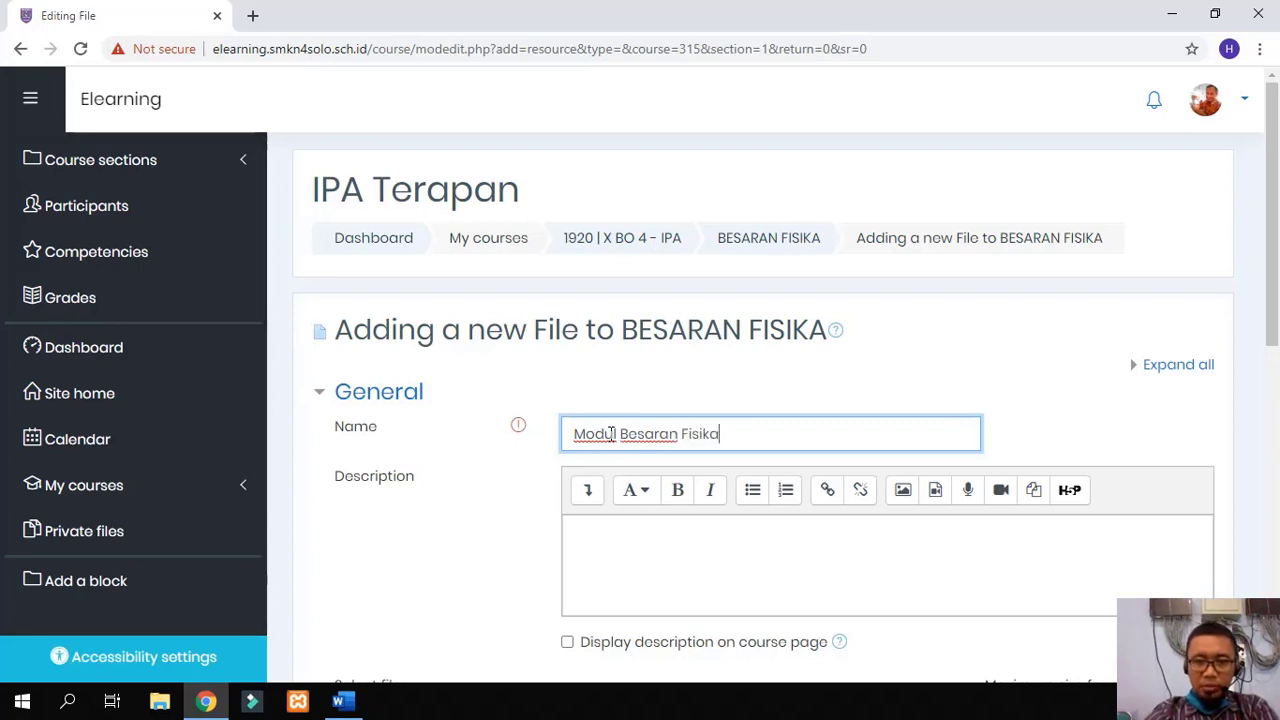
{"action": "type", "text": "Materi"}
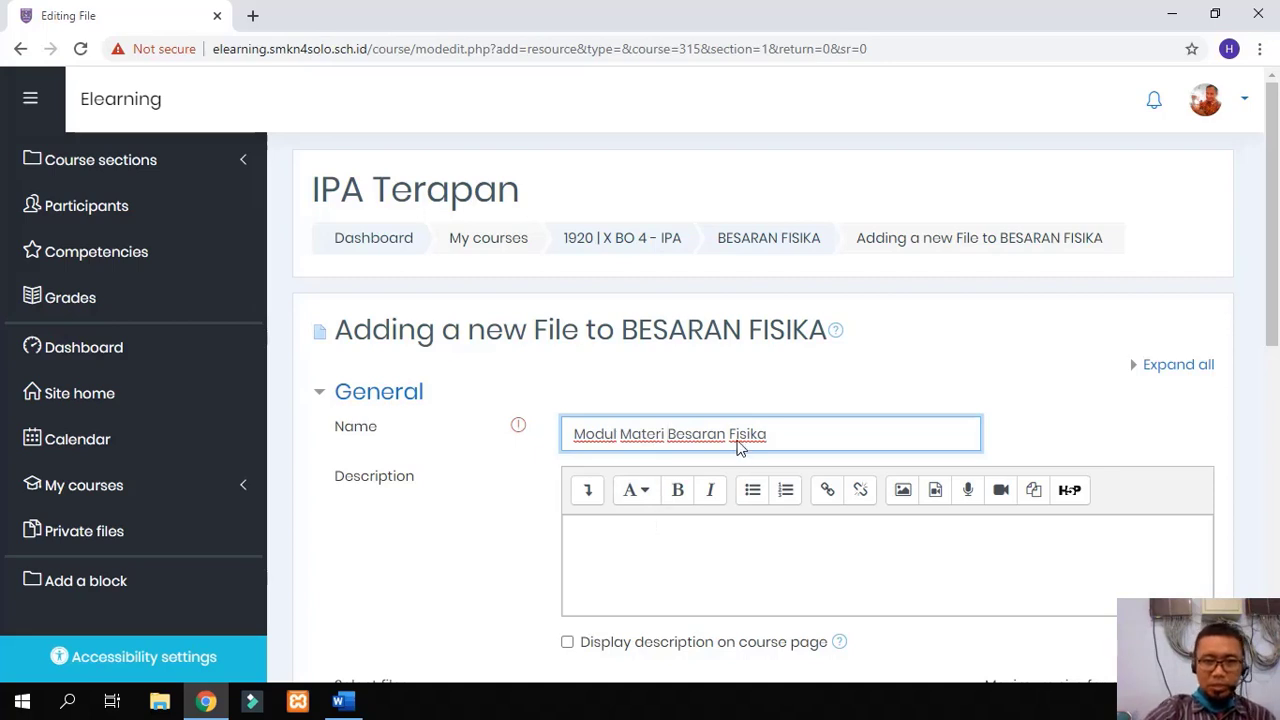
Step: Upload the Word document MODUL BESARAN FISIKA.docx from the Documents folder into the resource's selected files
{"action": "scroll", "coordinate": [640, 557], "scroll_direction": "down", "scroll_amount": 2}
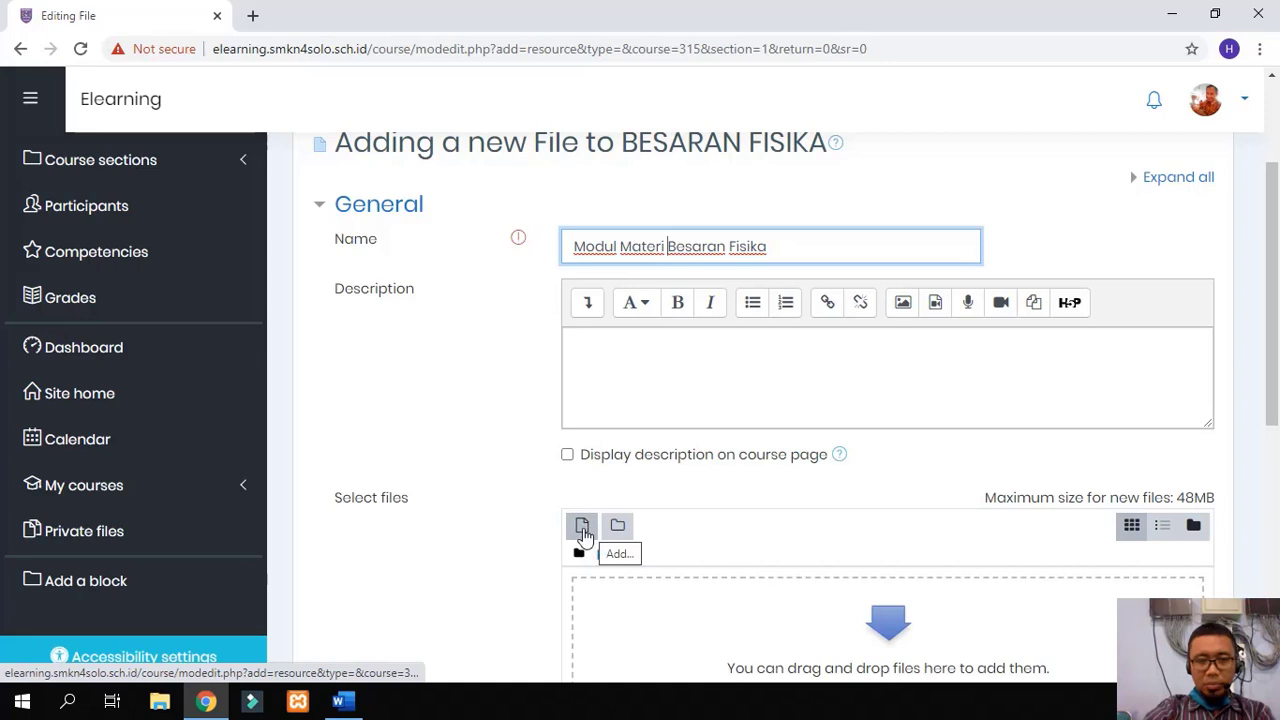
{"action": "scroll", "coordinate": [584, 510], "scroll_direction": "down", "scroll_amount": 1}
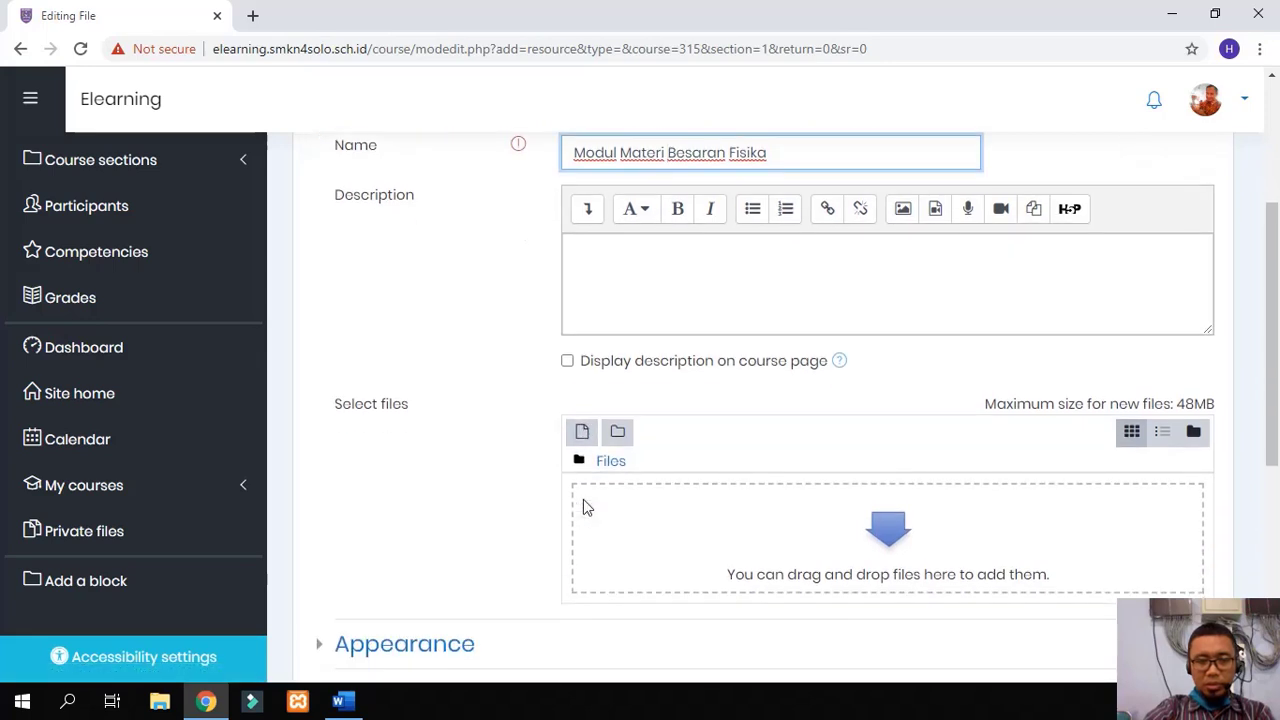
{"action": "left_click", "coordinate": [583, 434]}
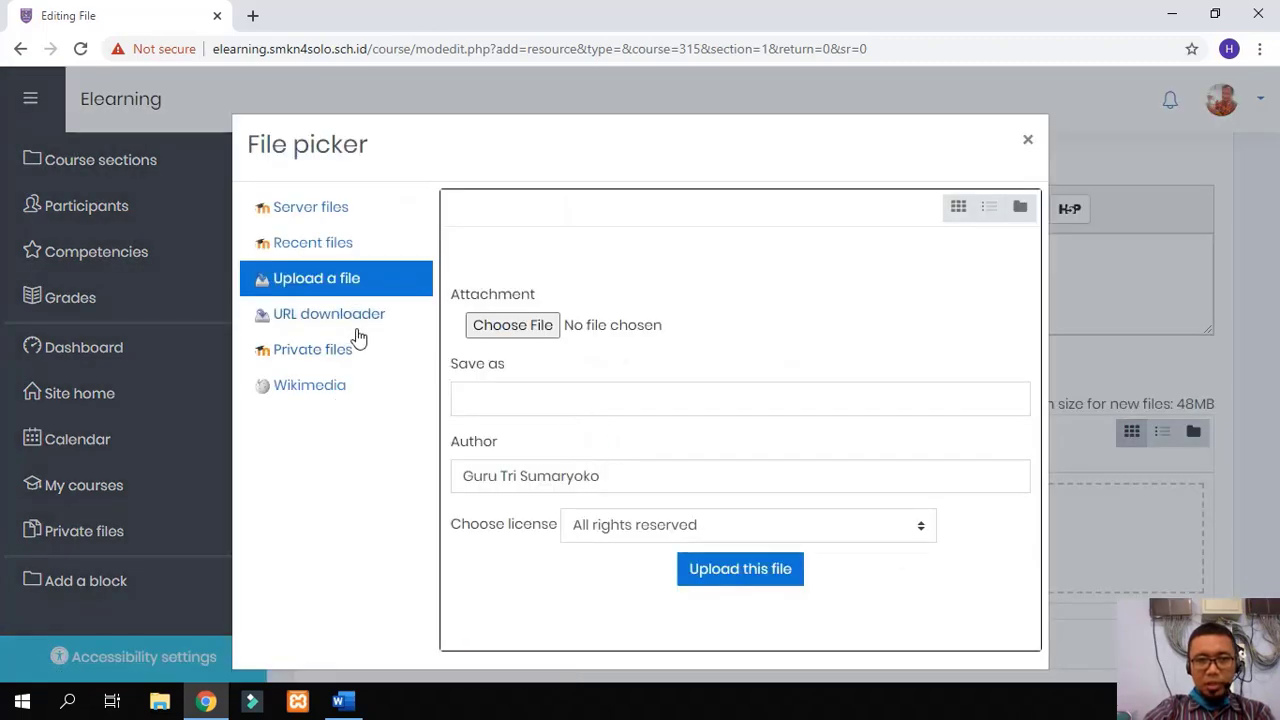
{"action": "left_click", "coordinate": [518, 326]}
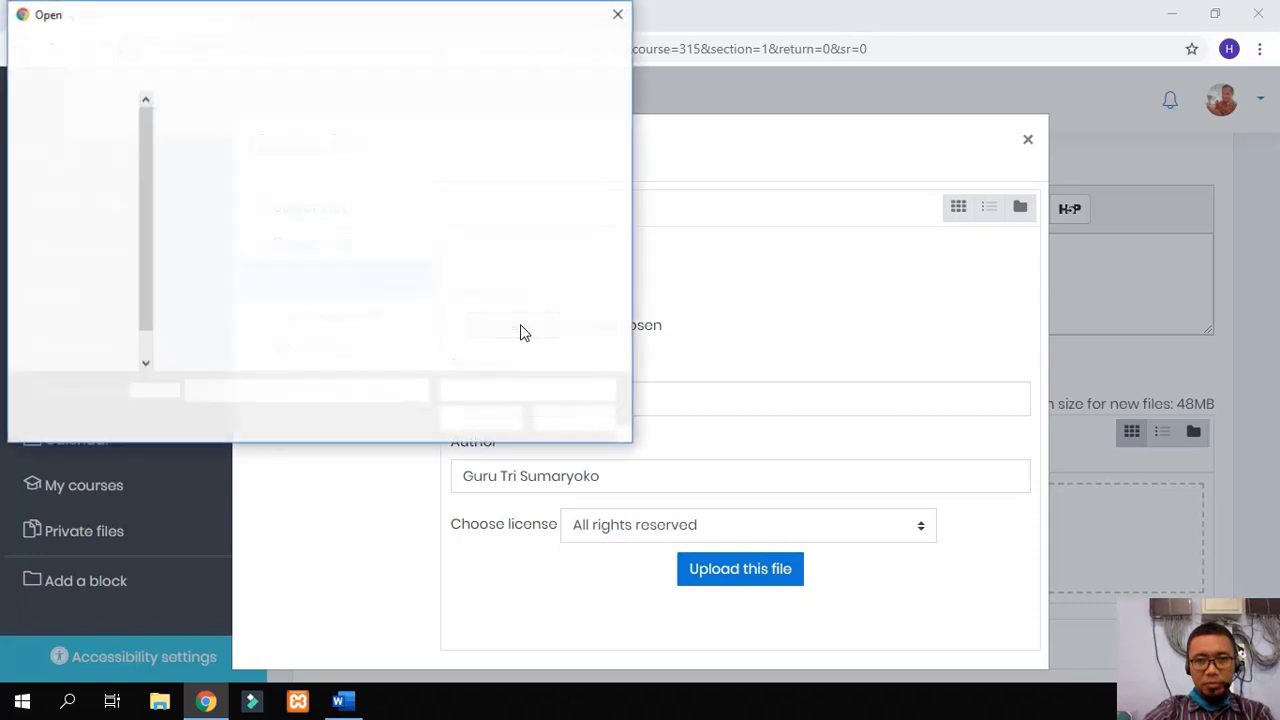
{"action": "left_click", "coordinate": [85, 177]}
{"action": "scroll", "coordinate": [250, 270], "scroll_direction": "down", "scroll_amount": 2}
{"action": "scroll", "coordinate": [265, 295], "scroll_direction": "down", "scroll_amount": 2}
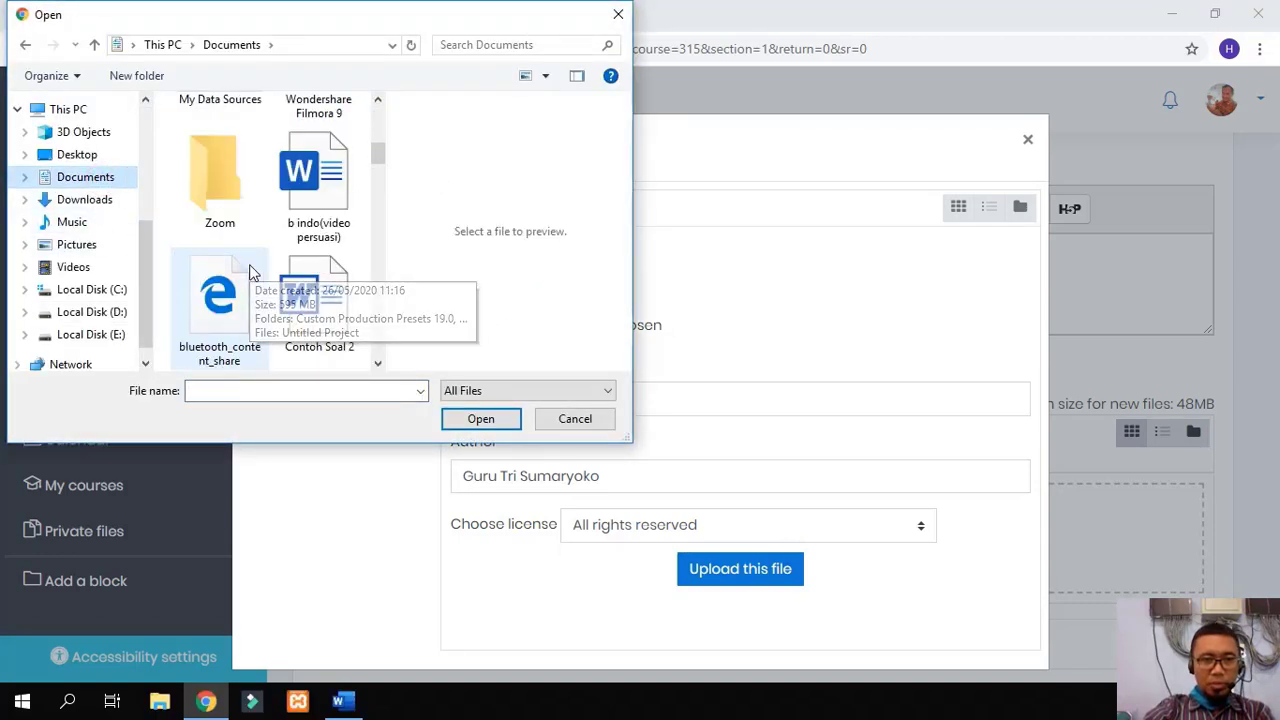
{"action": "scroll", "coordinate": [278, 312], "scroll_direction": "down", "scroll_amount": 2}
{"action": "scroll", "coordinate": [278, 313], "scroll_direction": "down", "scroll_amount": 2}
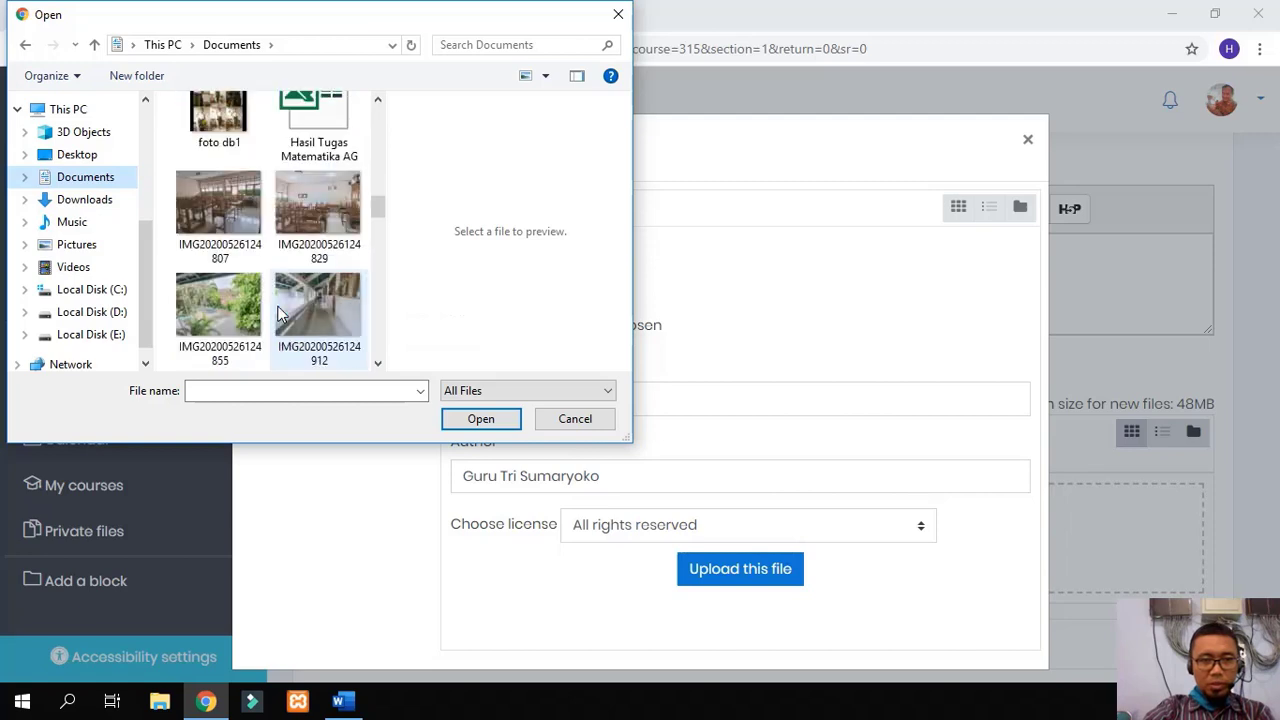
{"action": "scroll", "coordinate": [281, 315], "scroll_direction": "down", "scroll_amount": 2}
{"action": "scroll", "coordinate": [278, 314], "scroll_direction": "down", "scroll_amount": 5}
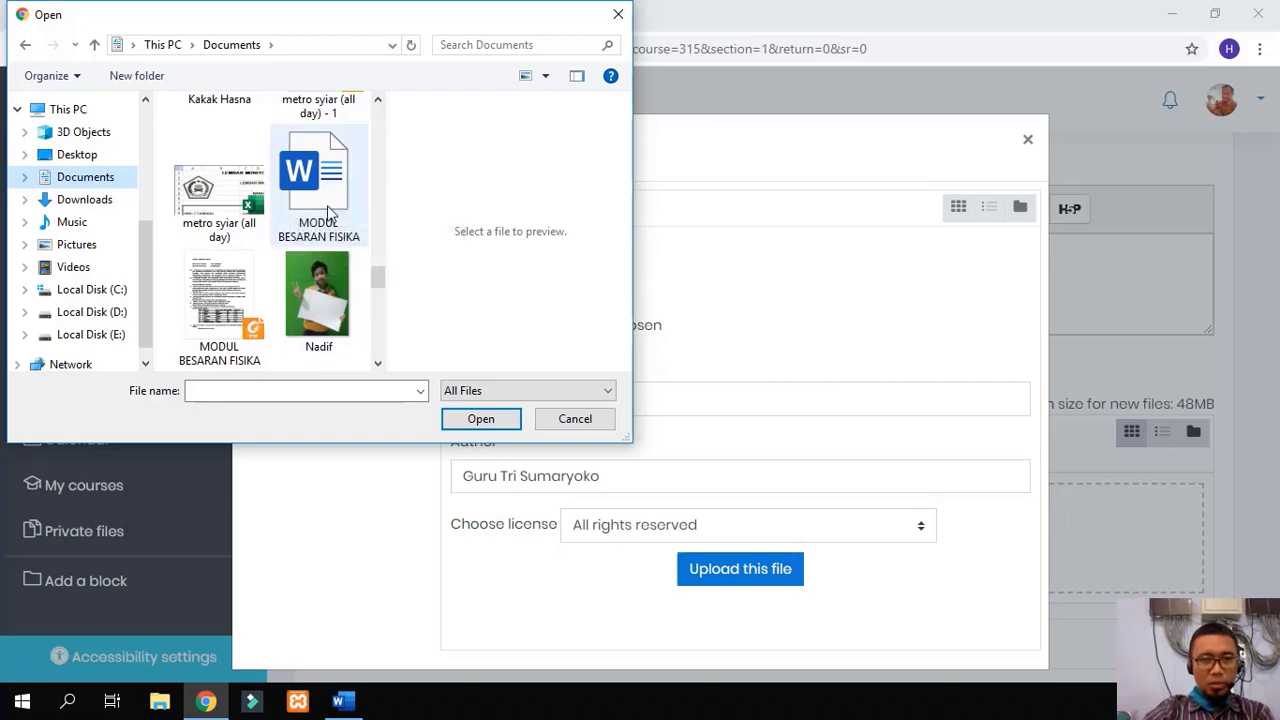
{"action": "left_click", "coordinate": [322, 199]}
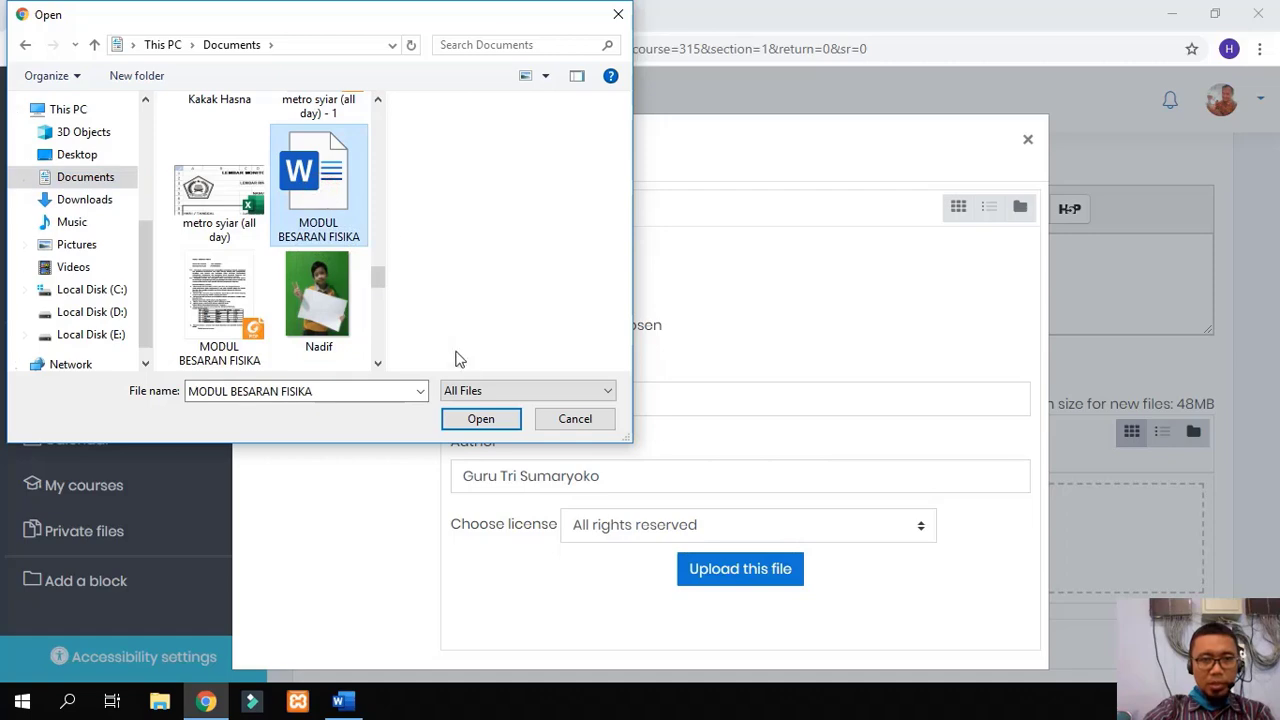
{"action": "left_click", "coordinate": [473, 422]}
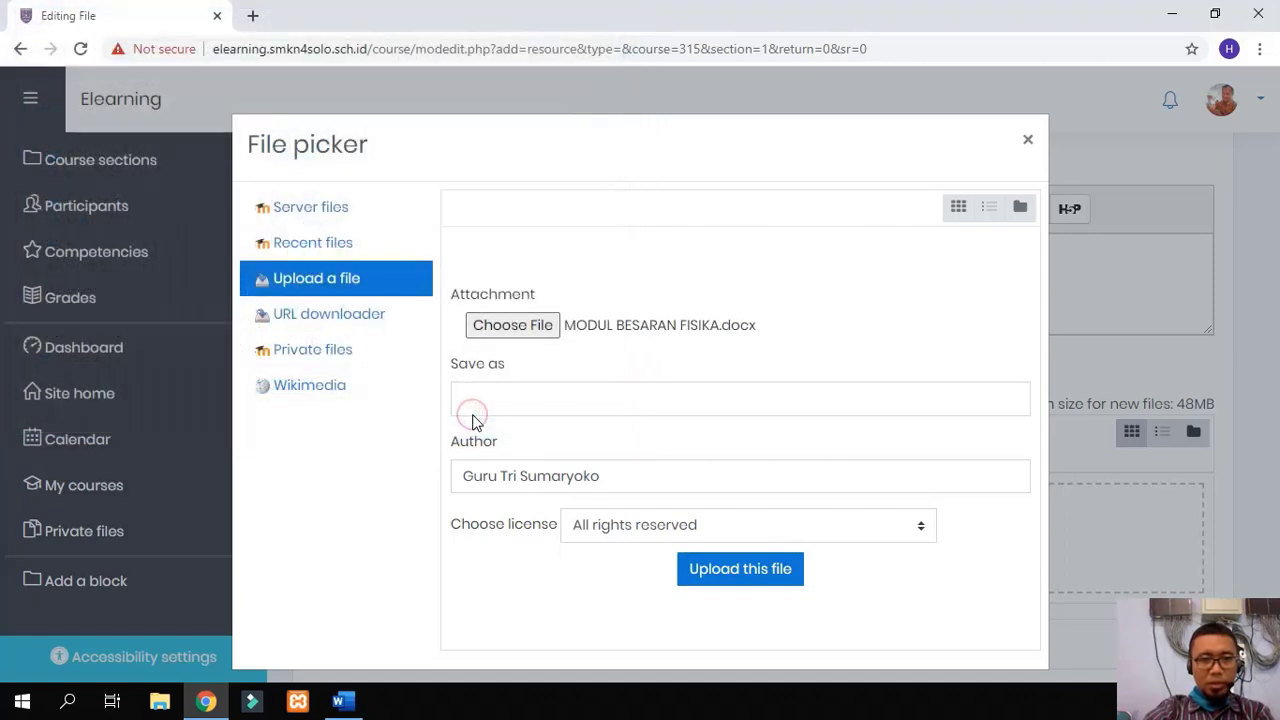
{"action": "left_click", "coordinate": [740, 569]}
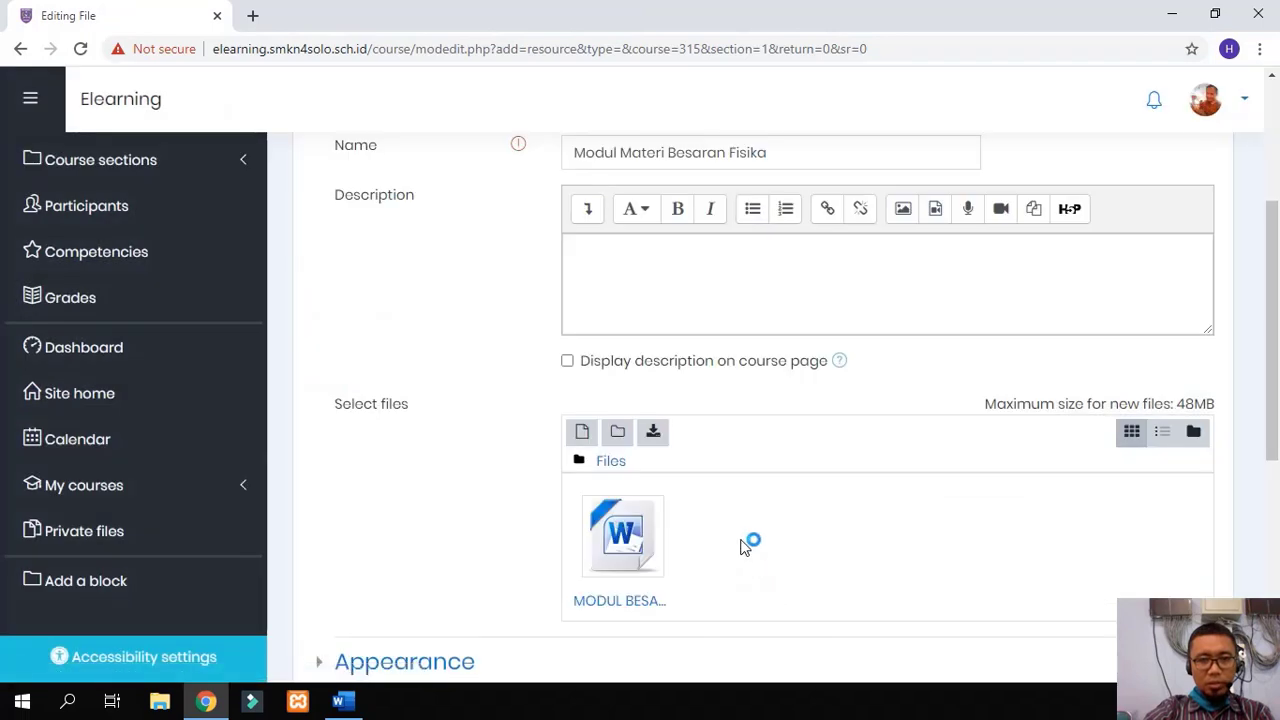
Step: Save the Modul Materi Besaran Fisika resource and return to the course page
{"action": "scroll", "coordinate": [745, 540], "scroll_direction": "down", "scroll_amount": 3}
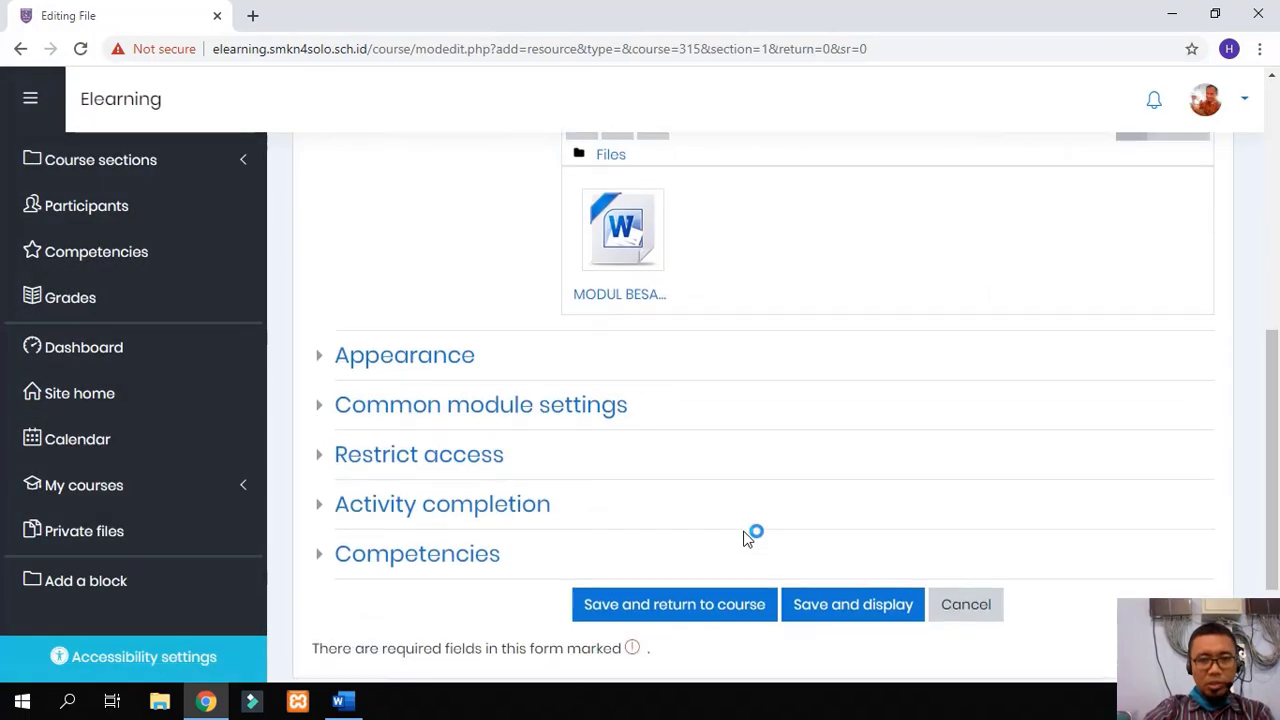
{"action": "scroll", "coordinate": [745, 540], "scroll_direction": "down", "scroll_amount": 2}
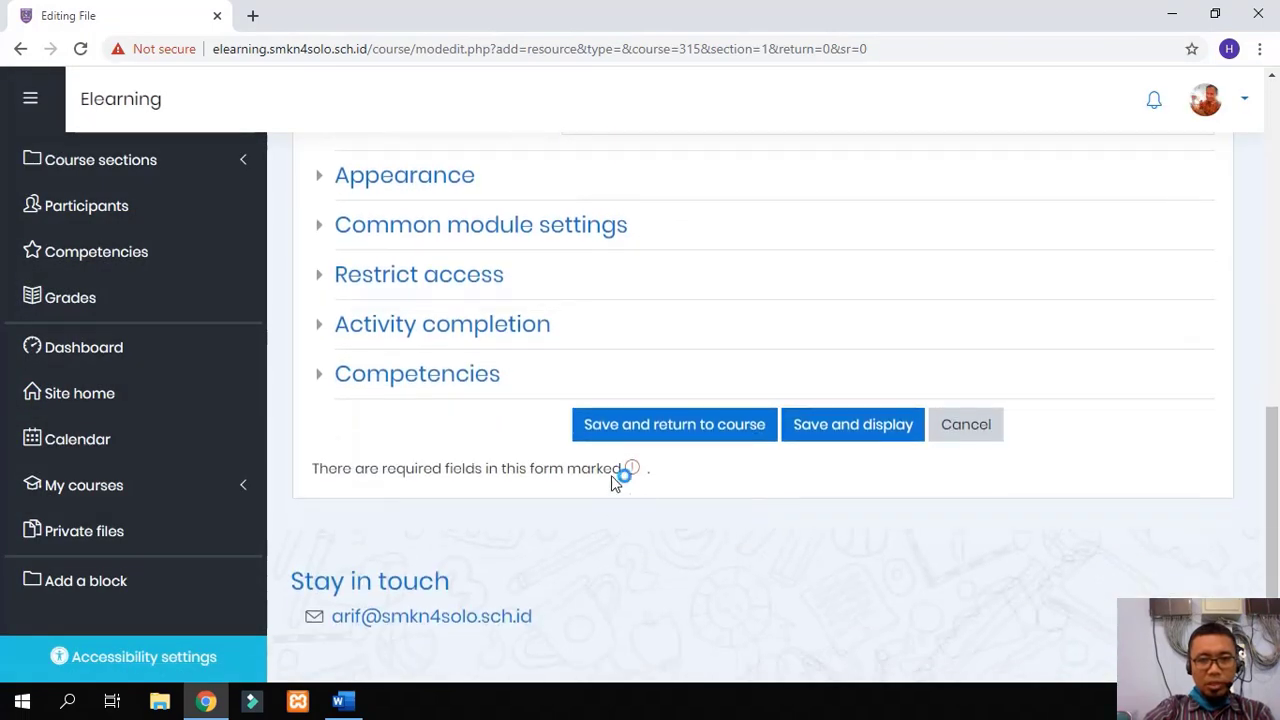
{"action": "left_click", "coordinate": [670, 436]}
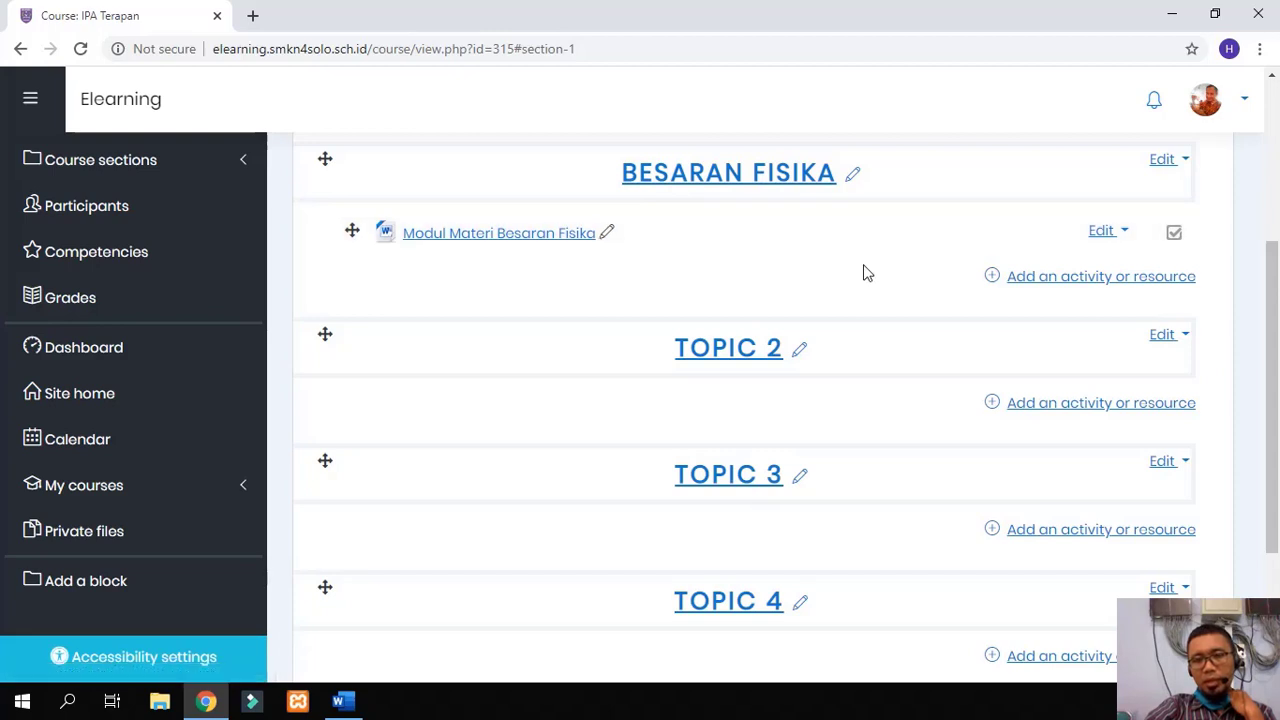
Step: Add another File resource to the BESARAN FISIKA section, below Modul Materi Besaran Fisika
{"action": "left_click", "coordinate": [1050, 280]}
{"action": "scroll", "coordinate": [551, 402], "scroll_direction": "down", "scroll_amount": 5}
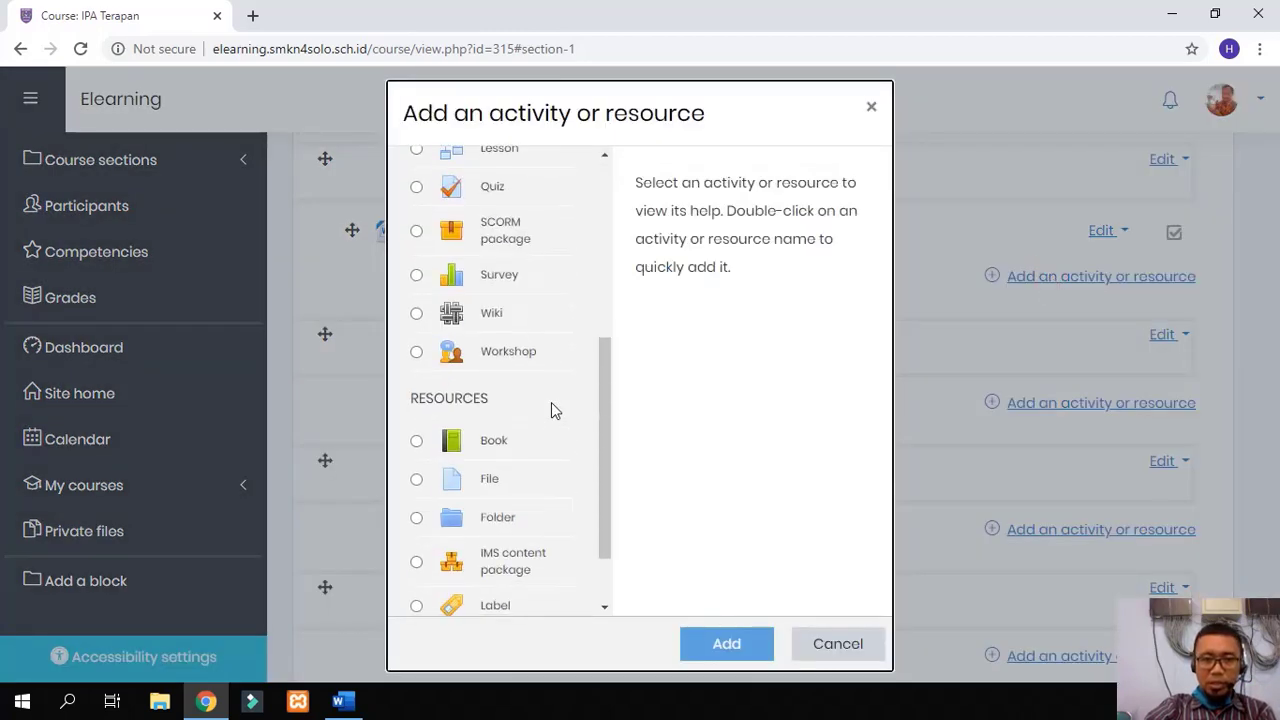
{"action": "left_click", "coordinate": [417, 393]}
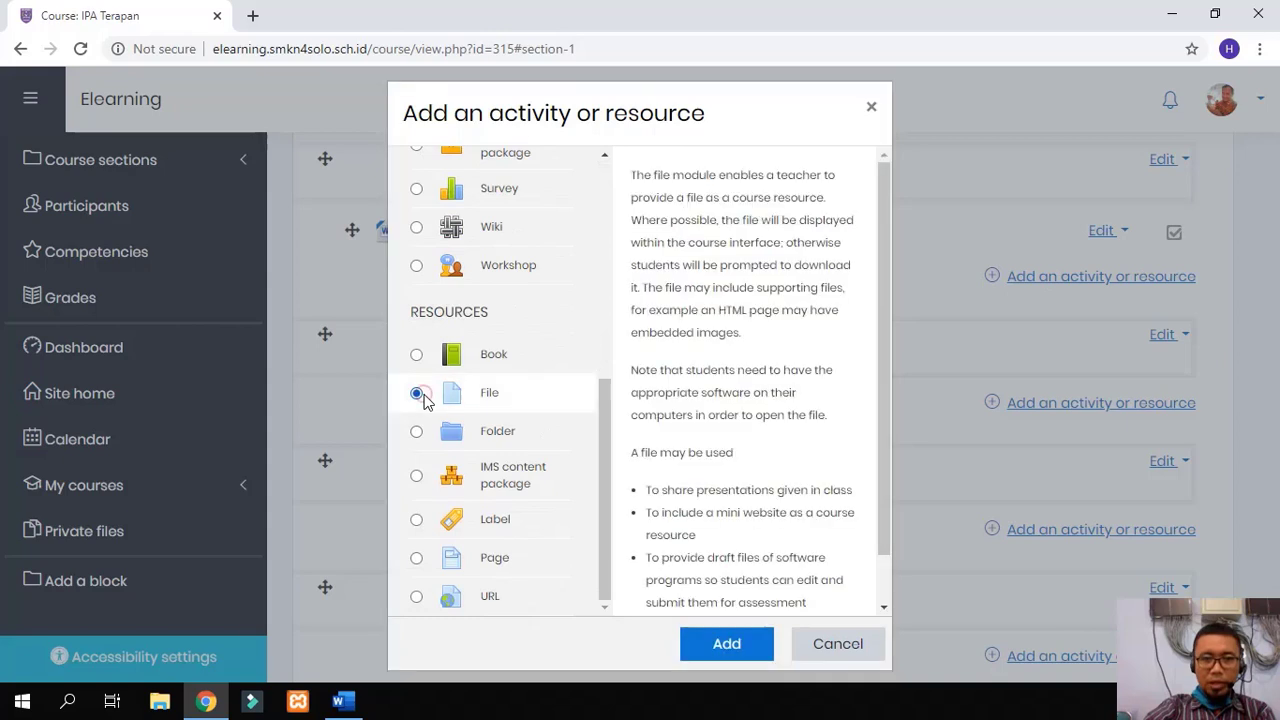
{"action": "left_click", "coordinate": [728, 646]}
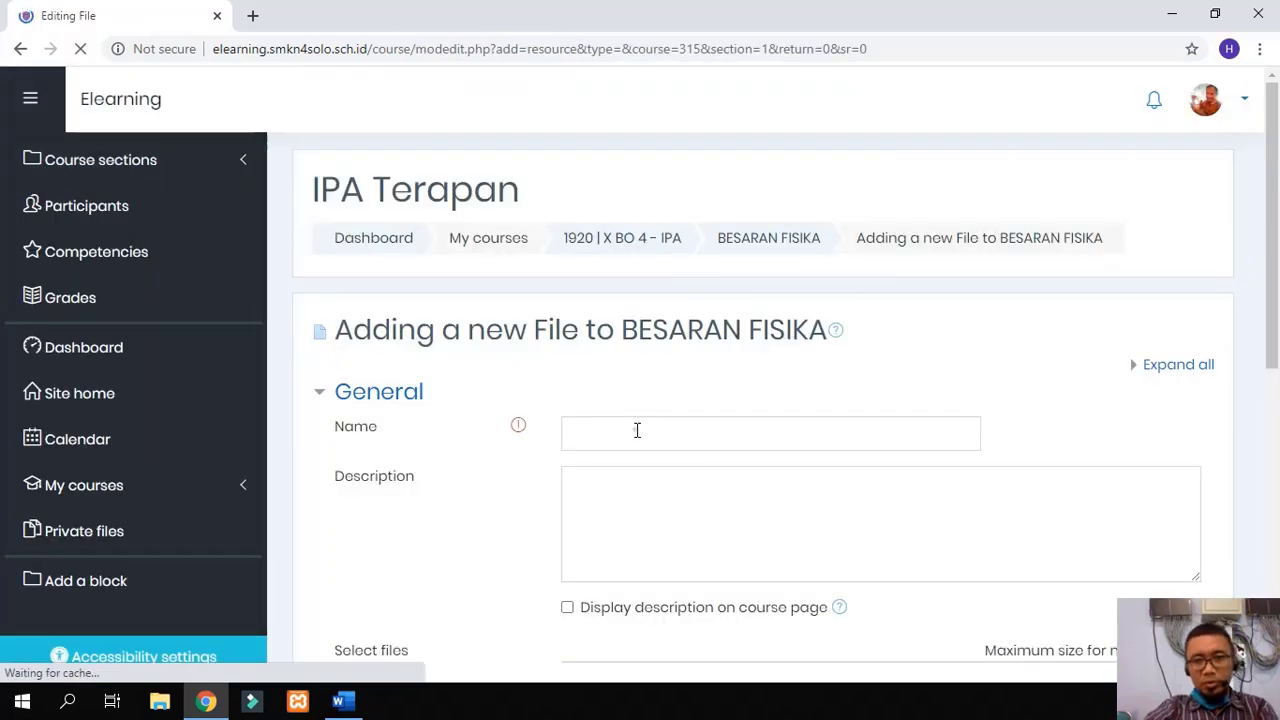
Step: Name the second file resource "Materi 2. Besaran Fisika"
{"action": "left_click", "coordinate": [637, 430]}
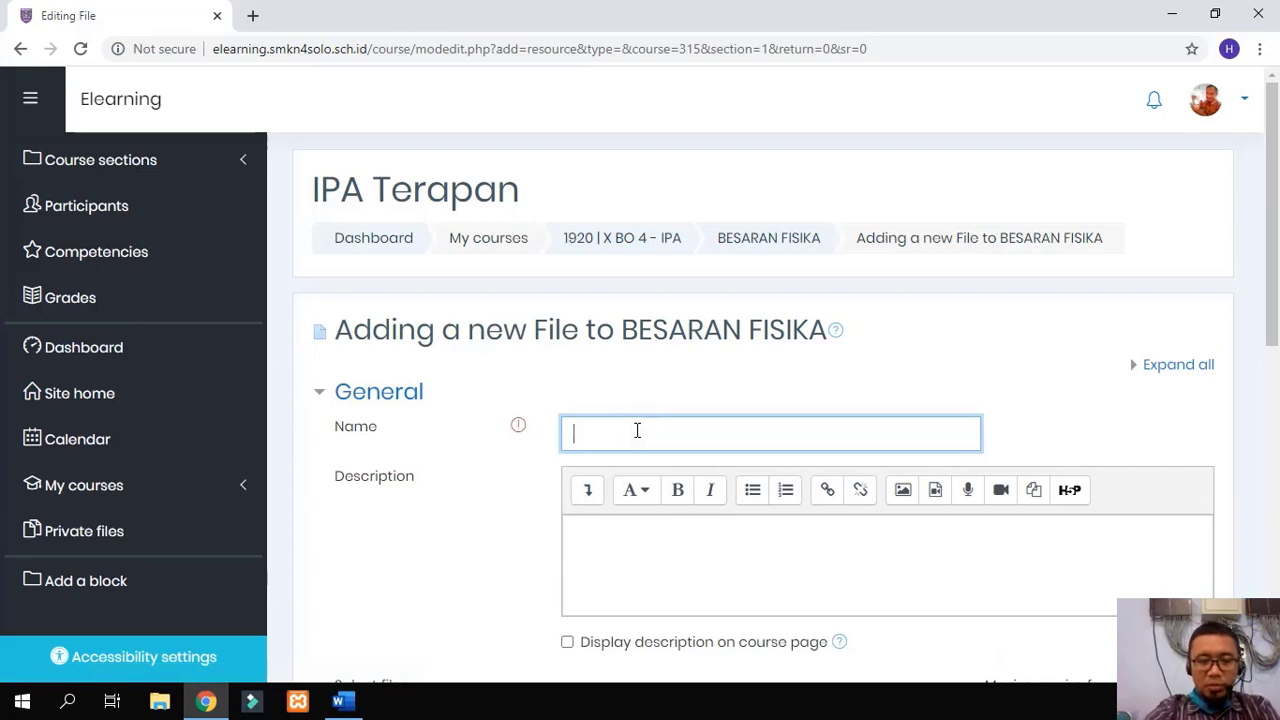
{"action": "type", "text": "Mater"}
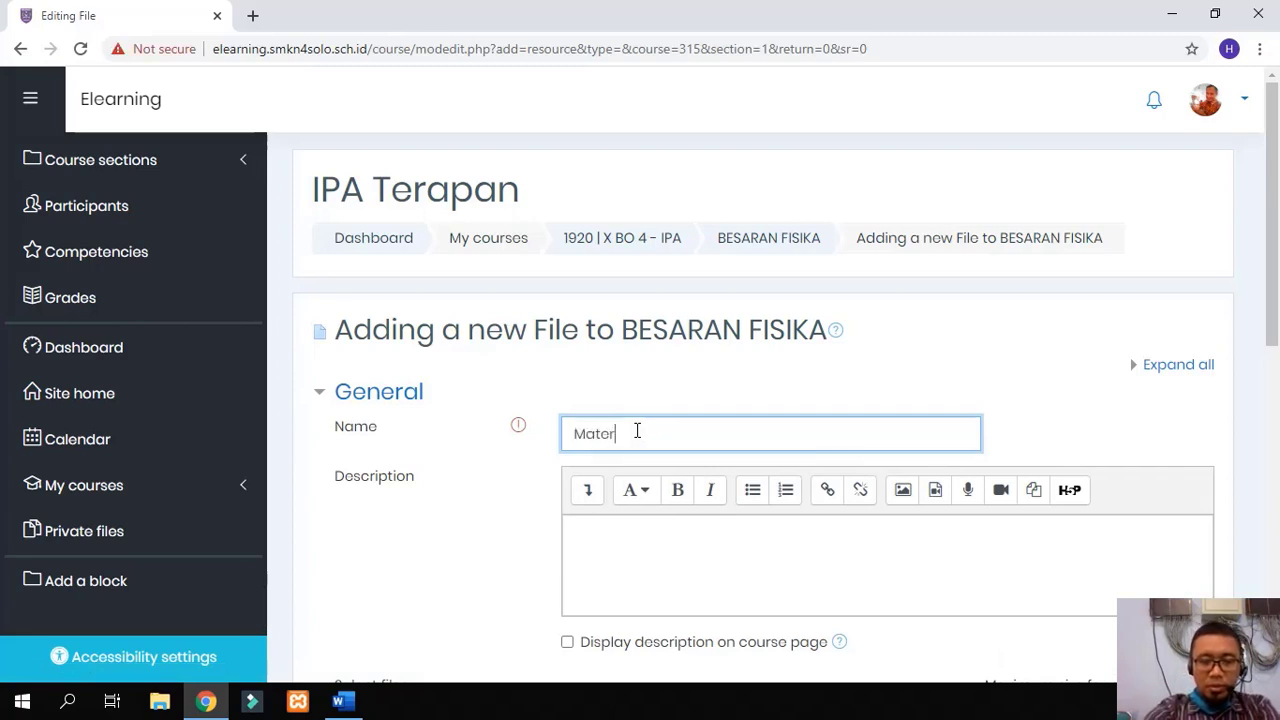
{"action": "type", "text": "i 2. Besa"}
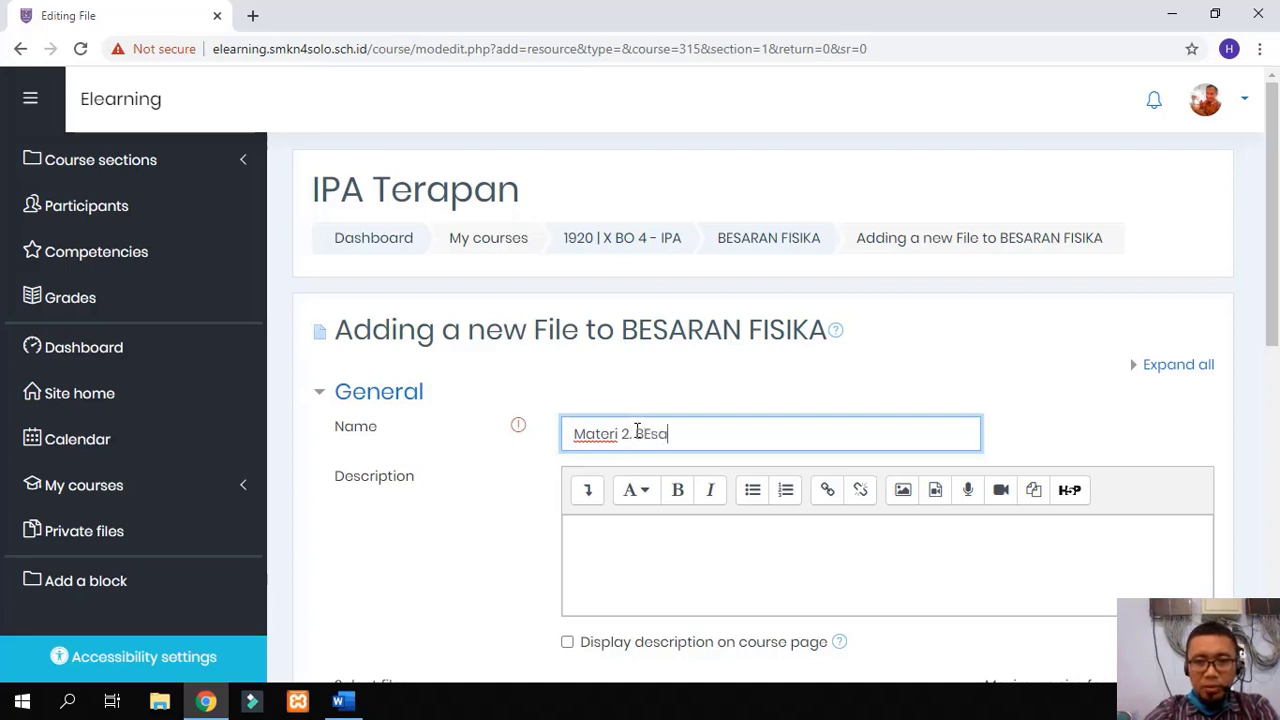
{"action": "key", "text": "BackSpace"}
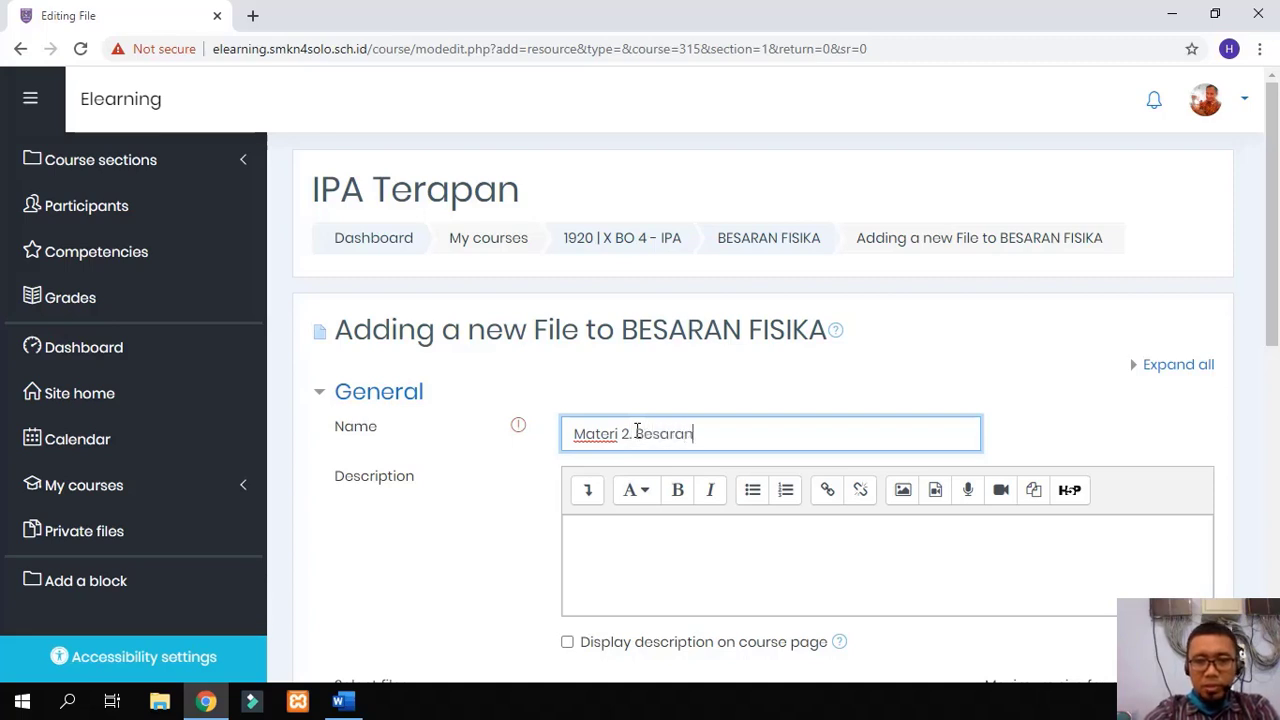
{"action": "type", "text": "aran Fisika"}
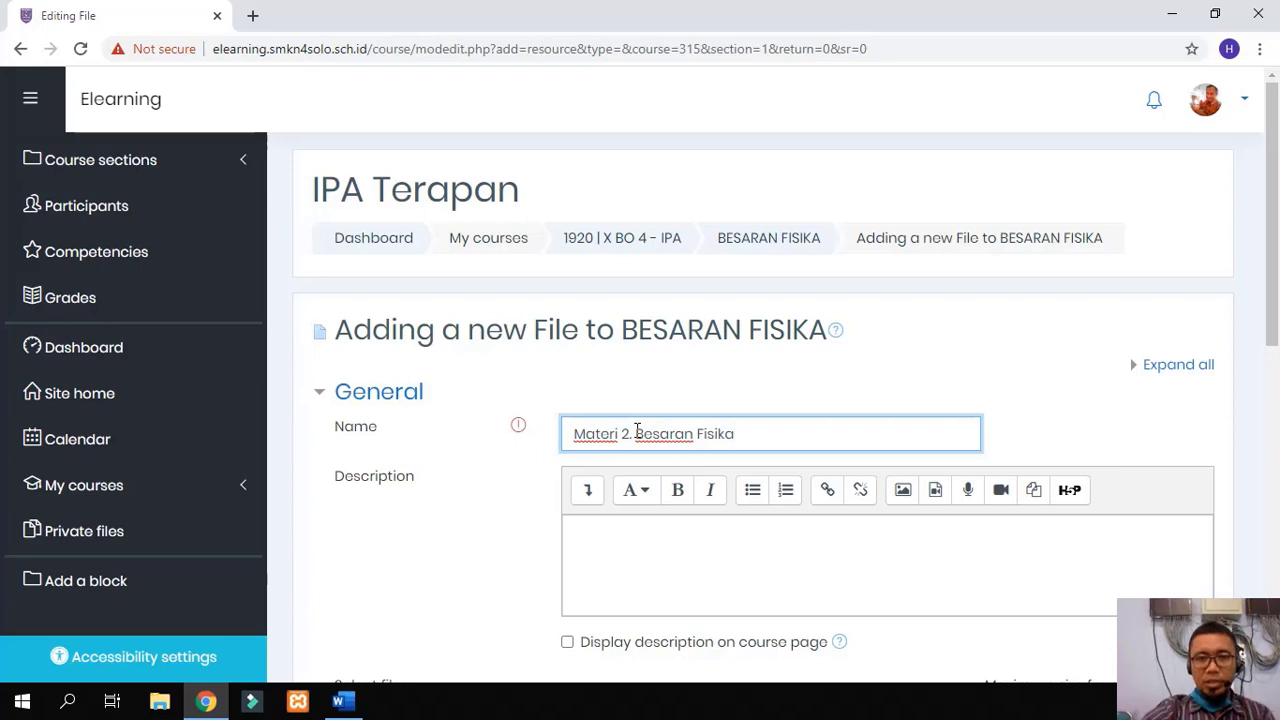
{"action": "scroll", "coordinate": [637, 517], "scroll_direction": "down", "scroll_amount": 4}
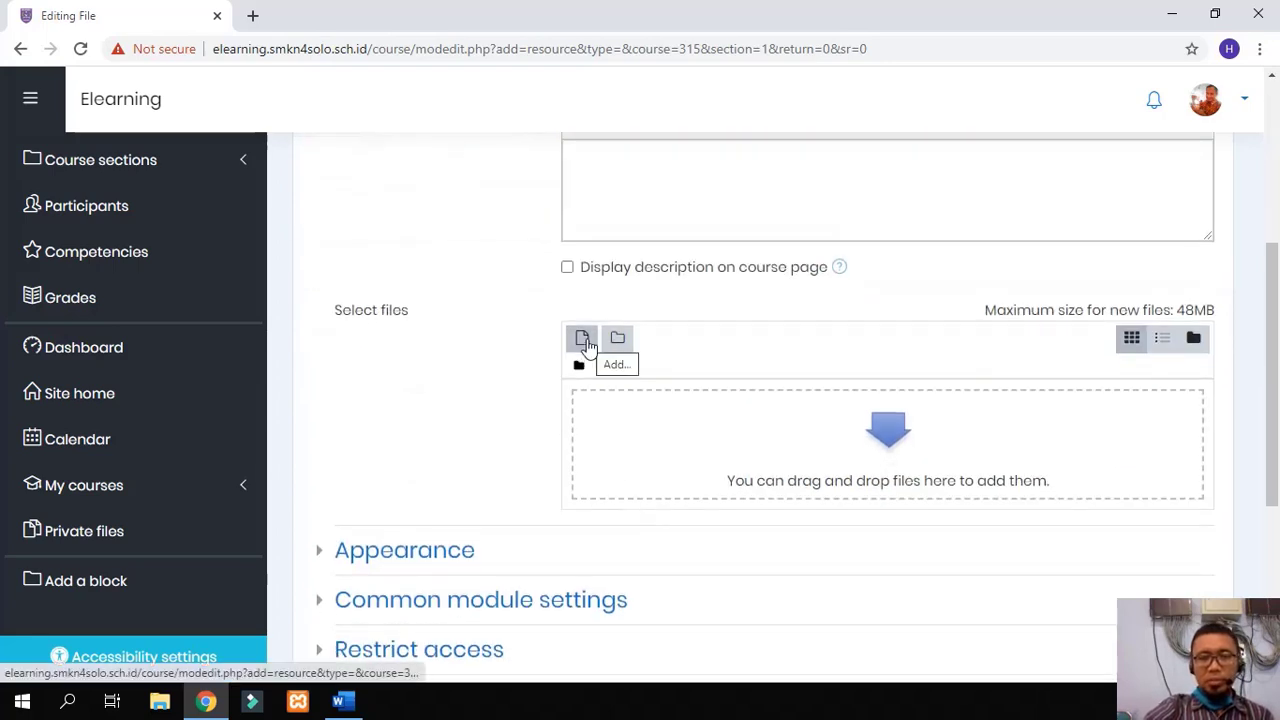
Step: Upload the PDF MODUL BESARAN FISIKA.pdf from the Documents folder into the resource's selected files
{"action": "left_click", "coordinate": [584, 340]}
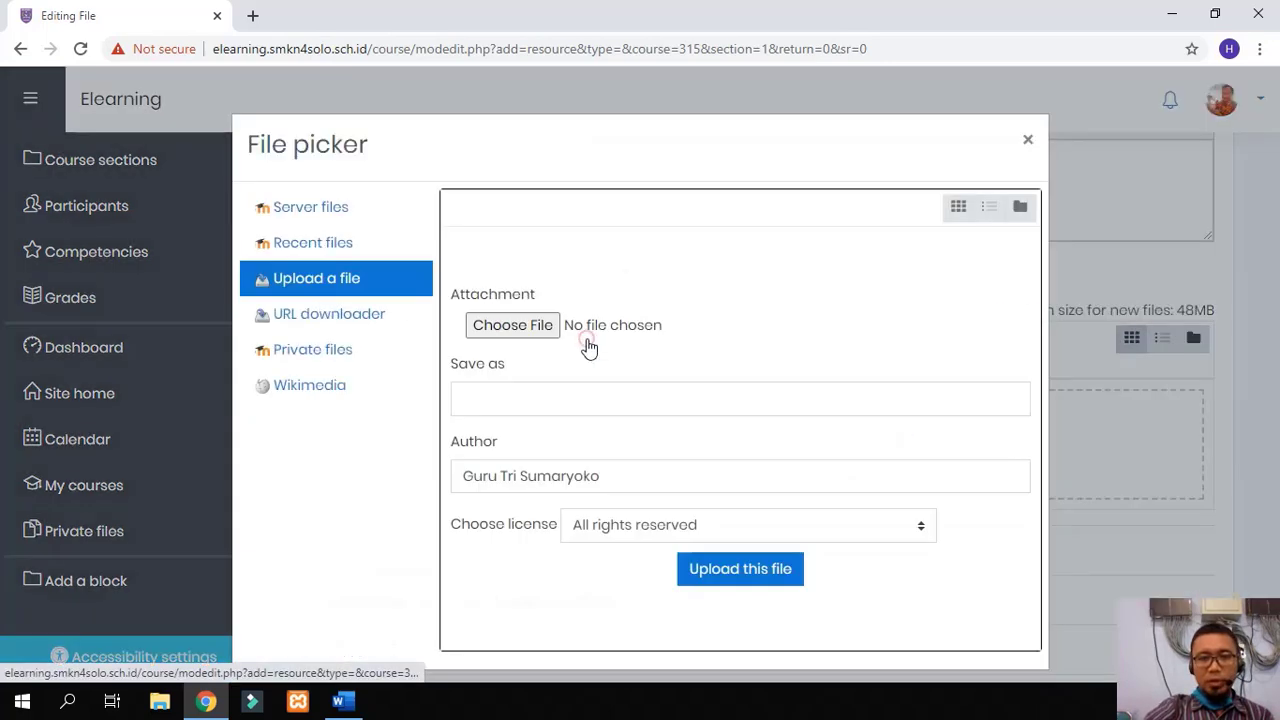
{"action": "left_click", "coordinate": [510, 327]}
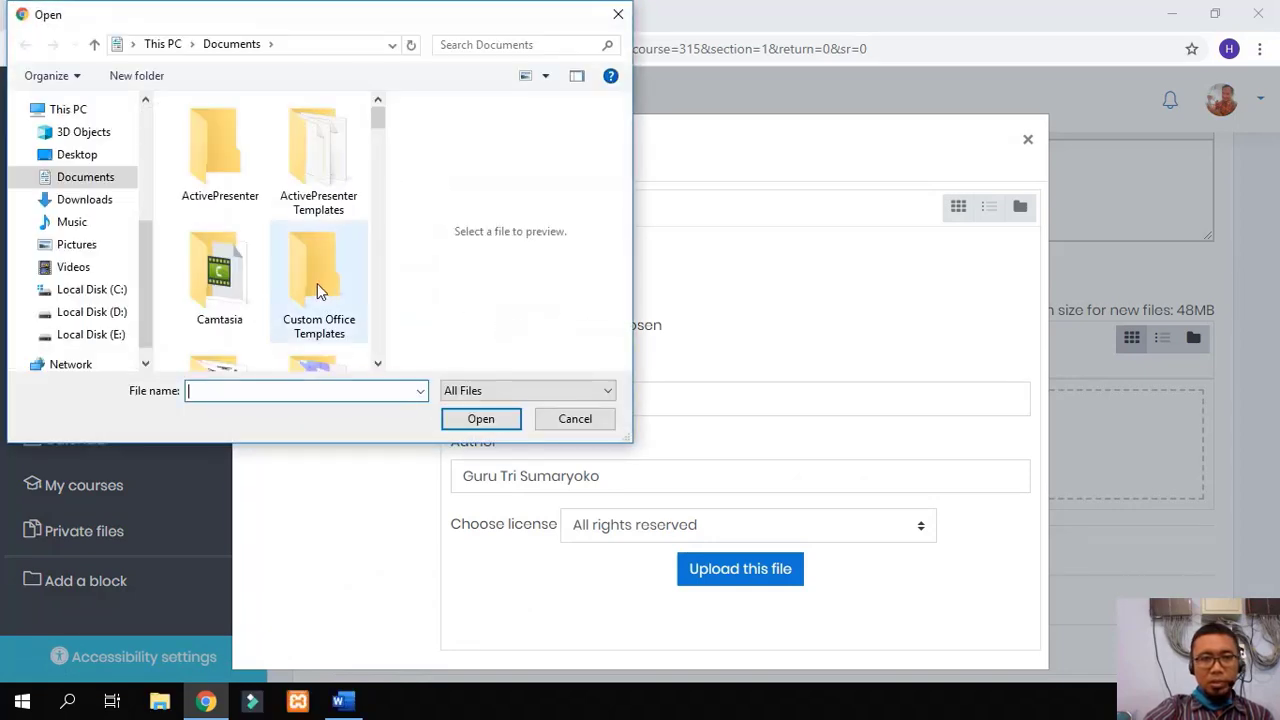
{"action": "scroll", "coordinate": [317, 289], "scroll_direction": "down", "scroll_amount": 6}
{"action": "scroll", "coordinate": [317, 289], "scroll_direction": "down", "scroll_amount": 10}
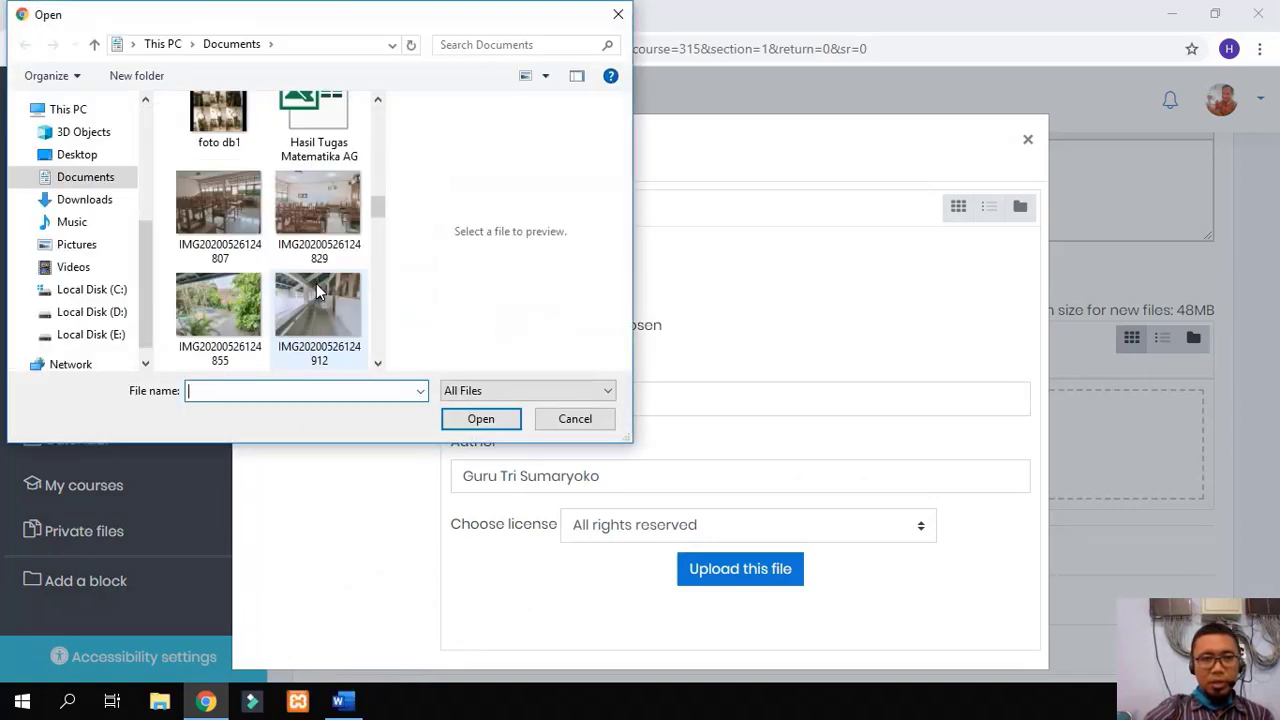
{"action": "scroll", "coordinate": [316, 288], "scroll_direction": "down", "scroll_amount": 4}
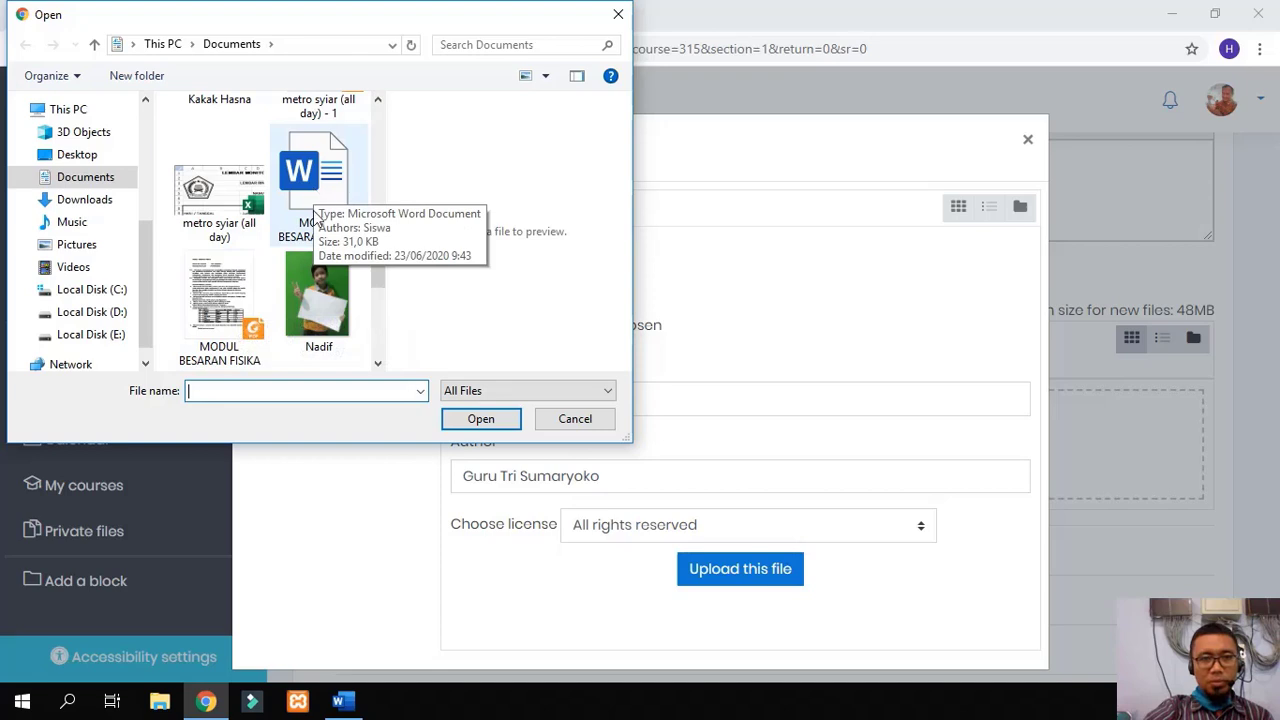
{"action": "left_click", "coordinate": [215, 300]}
{"action": "left_click", "coordinate": [480, 419]}
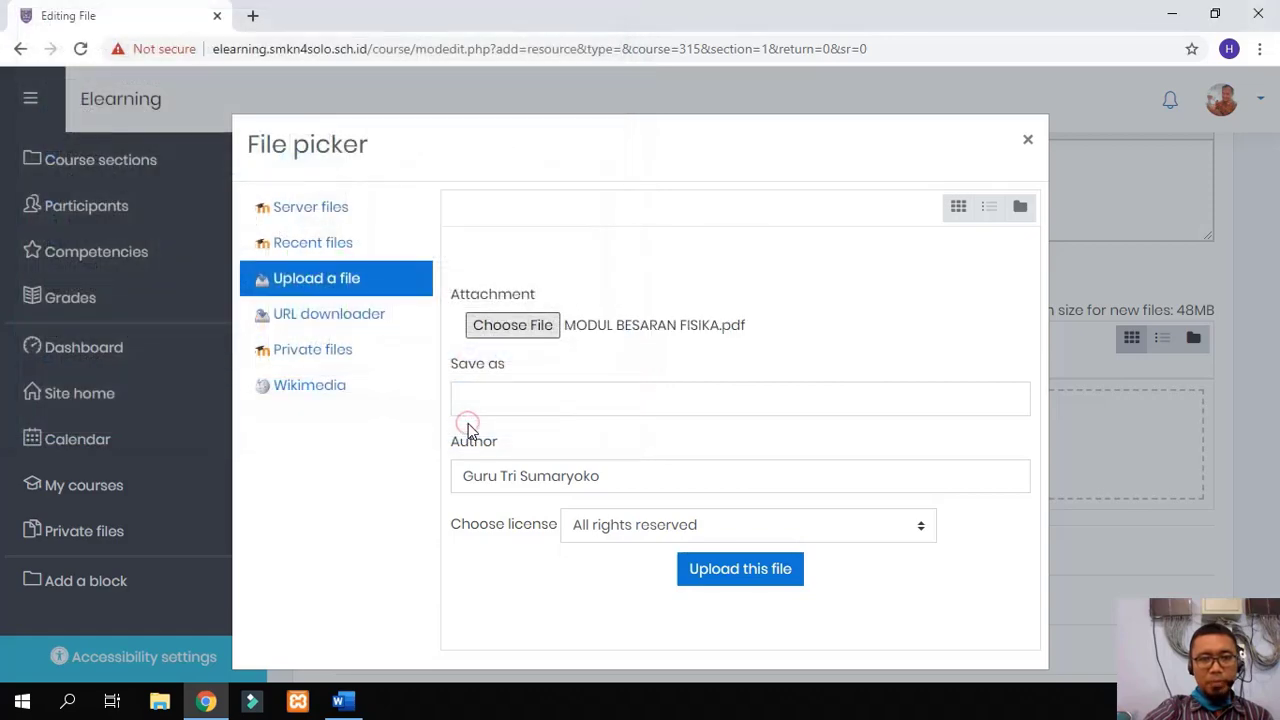
{"action": "left_click", "coordinate": [716, 570]}
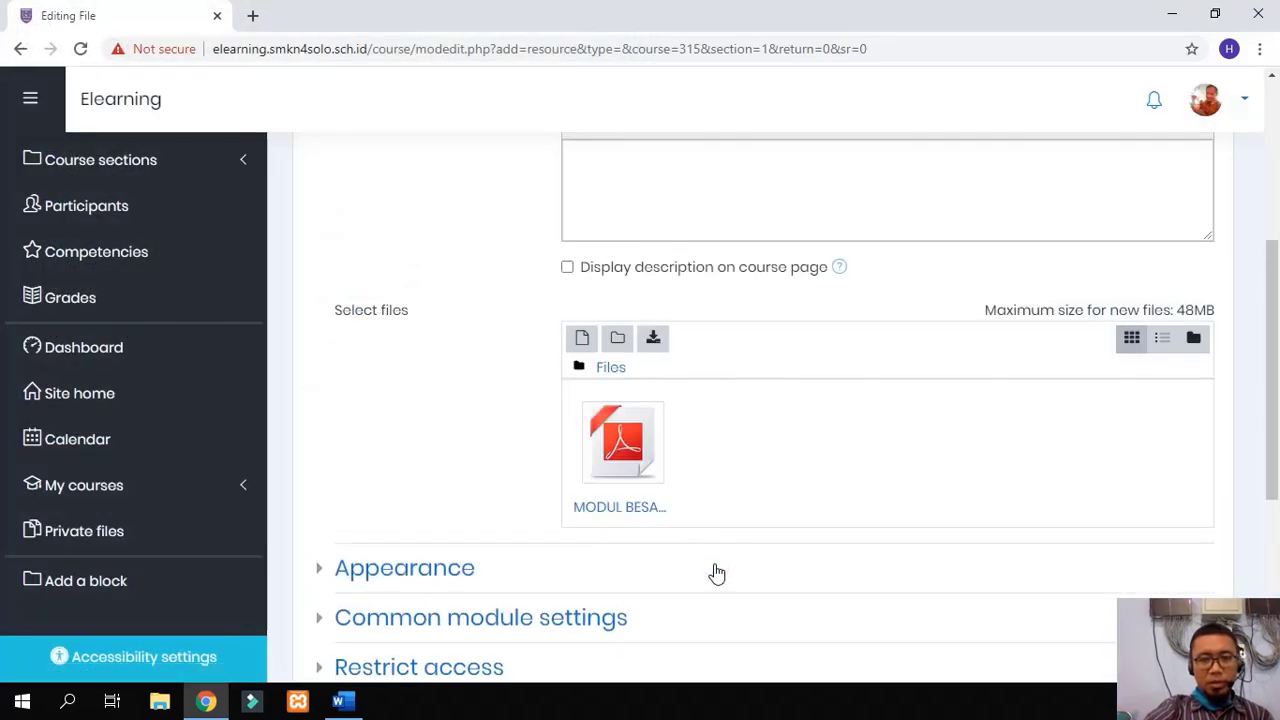
Step: Save the Materi 2. Besaran Fisika resource and return to the course page
{"action": "scroll", "coordinate": [686, 491], "scroll_direction": "down", "scroll_amount": 4}
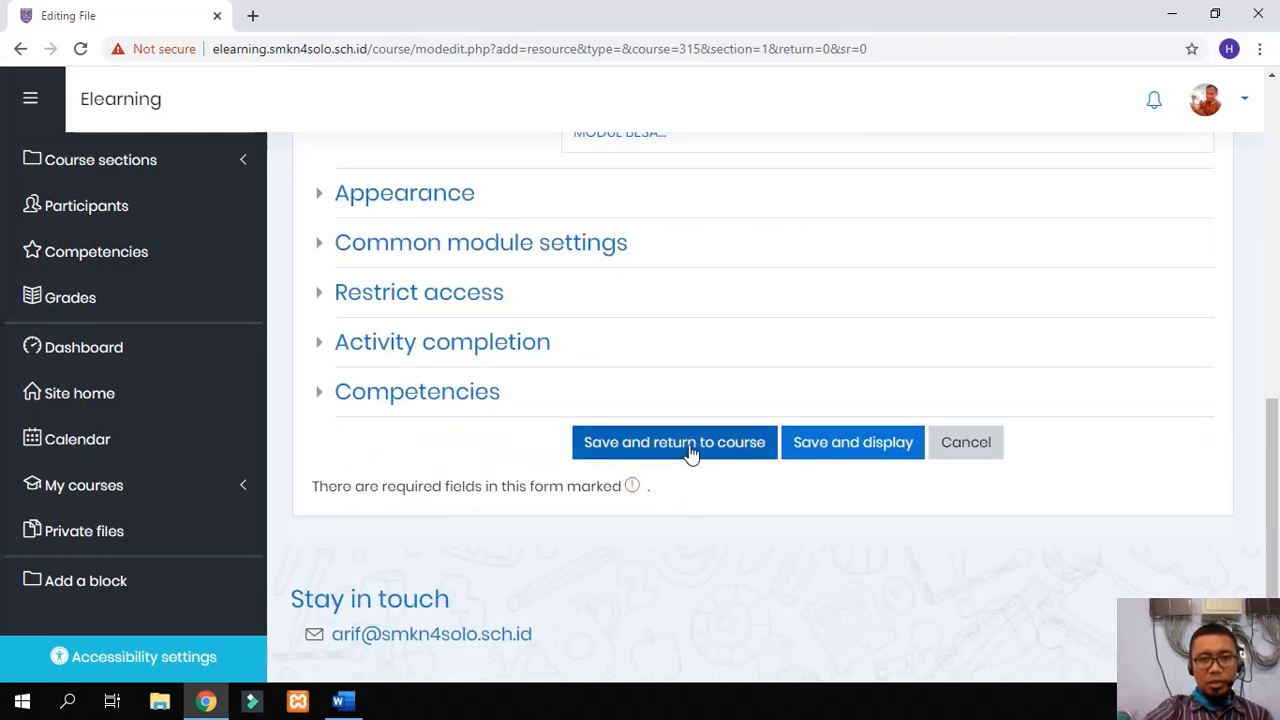
{"action": "left_click", "coordinate": [690, 450]}
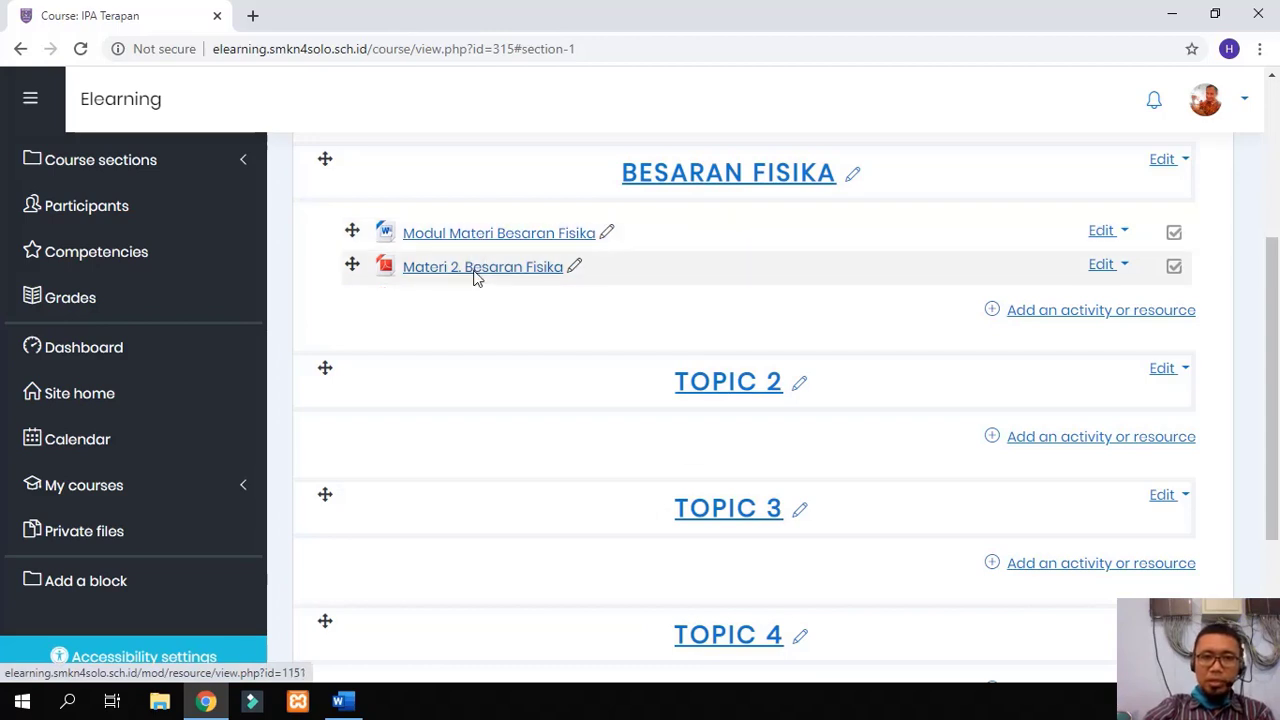
{"action": "scroll", "coordinate": [675, 260], "scroll_direction": "up", "scroll_amount": 1}
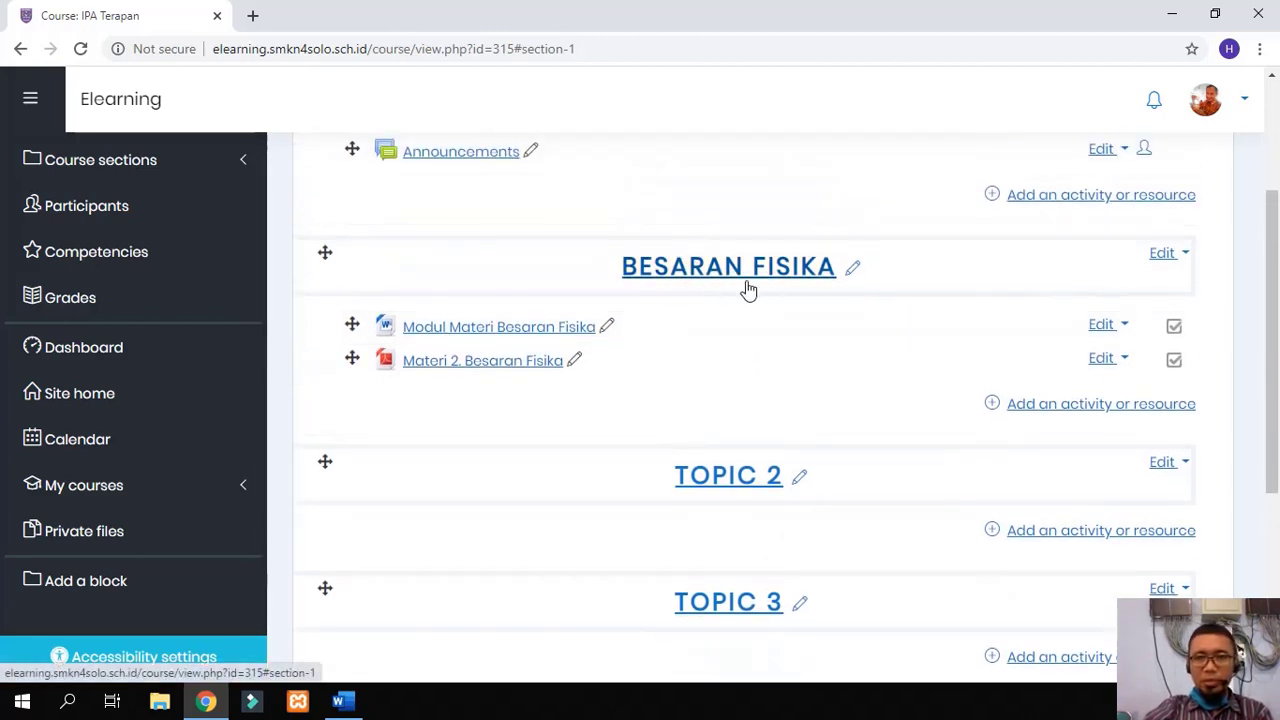
{"action": "scroll", "coordinate": [751, 289], "scroll_direction": "up", "scroll_amount": 2}
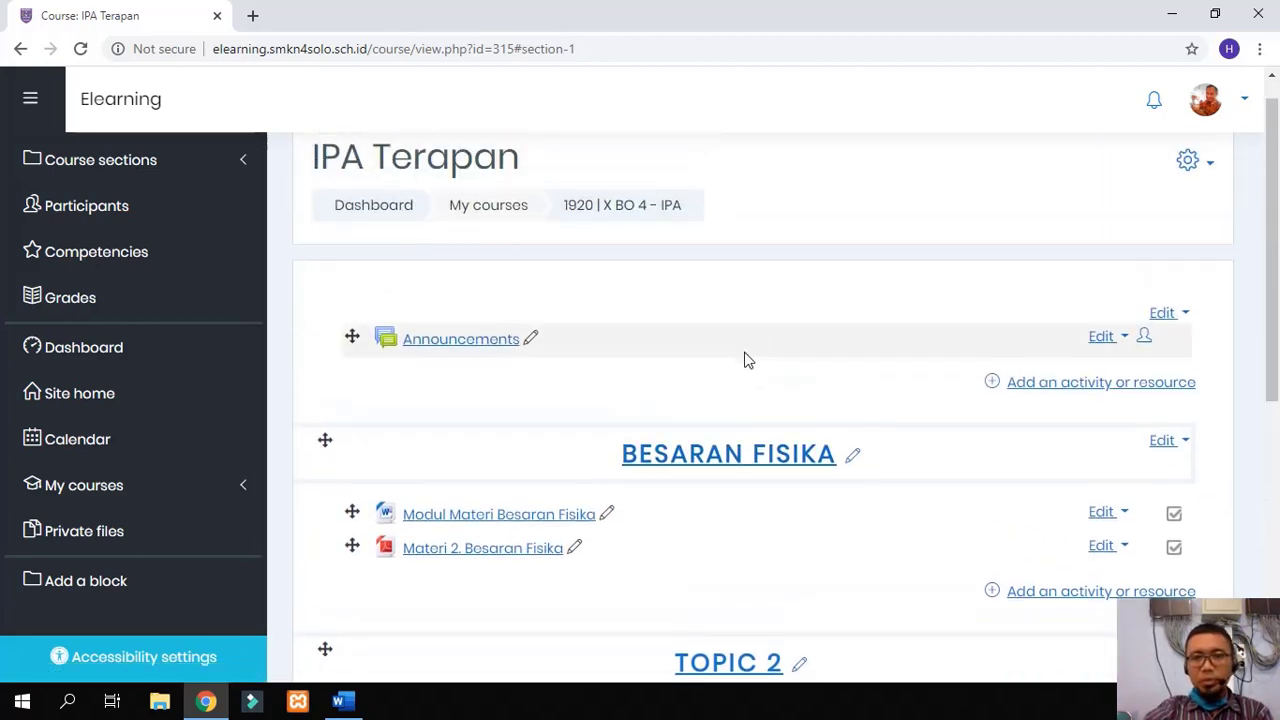
Step: Switch to Word and review the TOPIK BAHASAN items on file materials and displaying a web URL, comparing them with the course page
{"action": "left_click", "coordinate": [340, 701]}
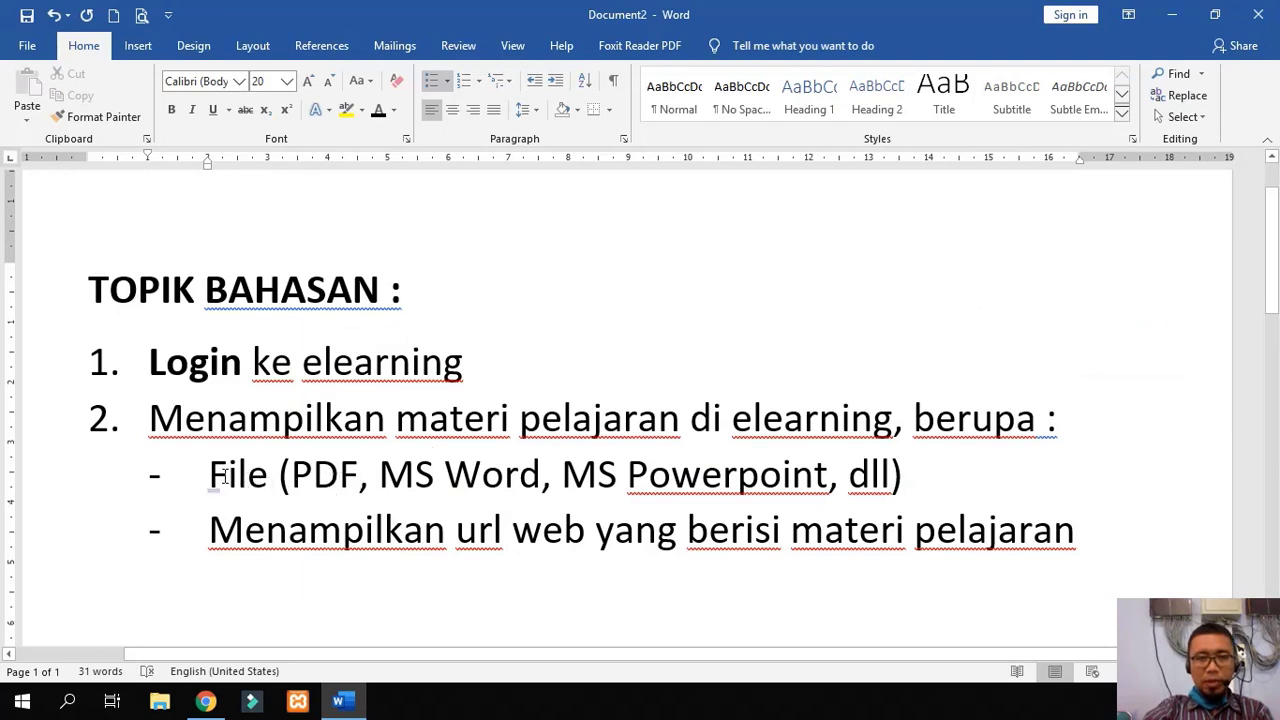
{"action": "double_click", "coordinate": [213, 475]}
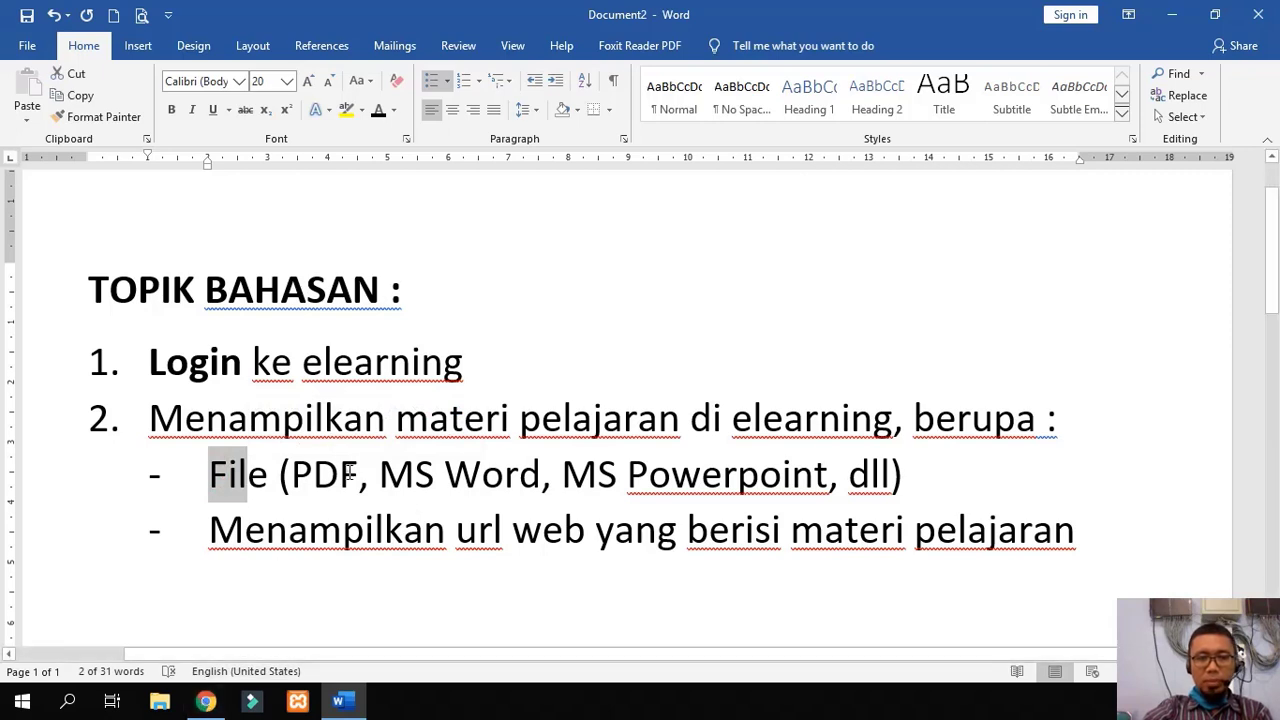
{"action": "left_click", "coordinate": [350, 474]}
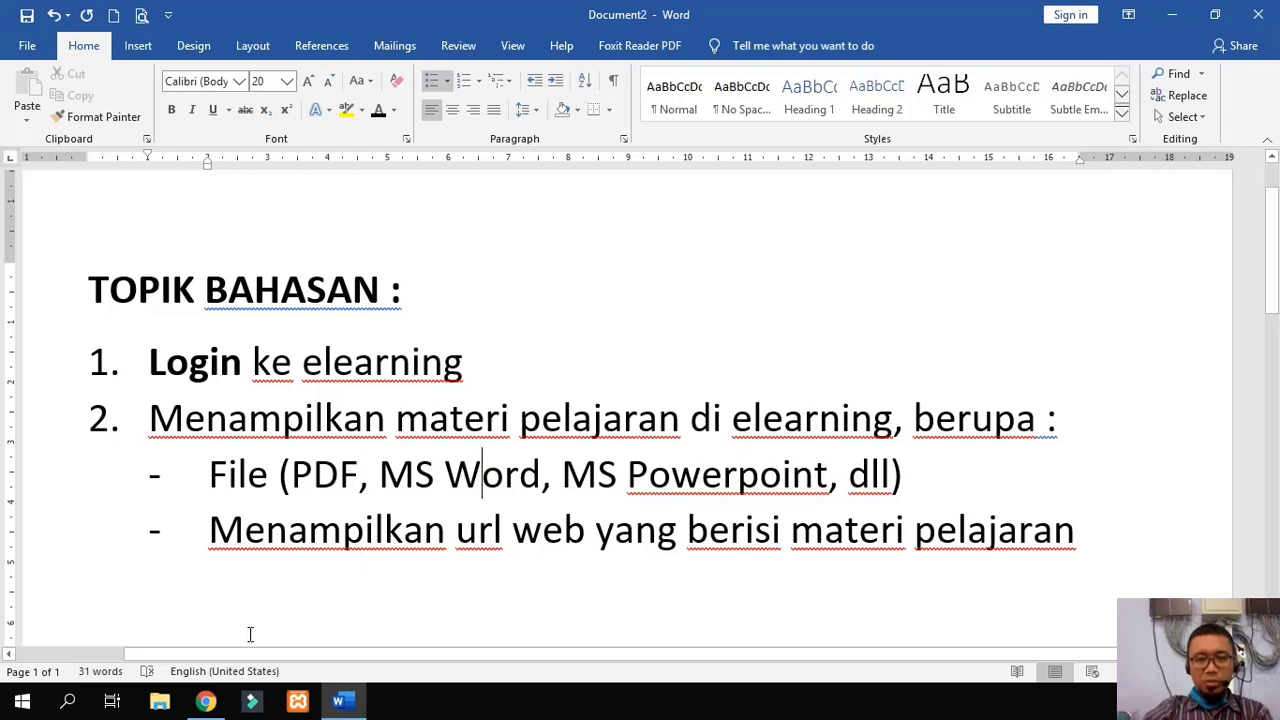
{"action": "left_click", "coordinate": [212, 702]}
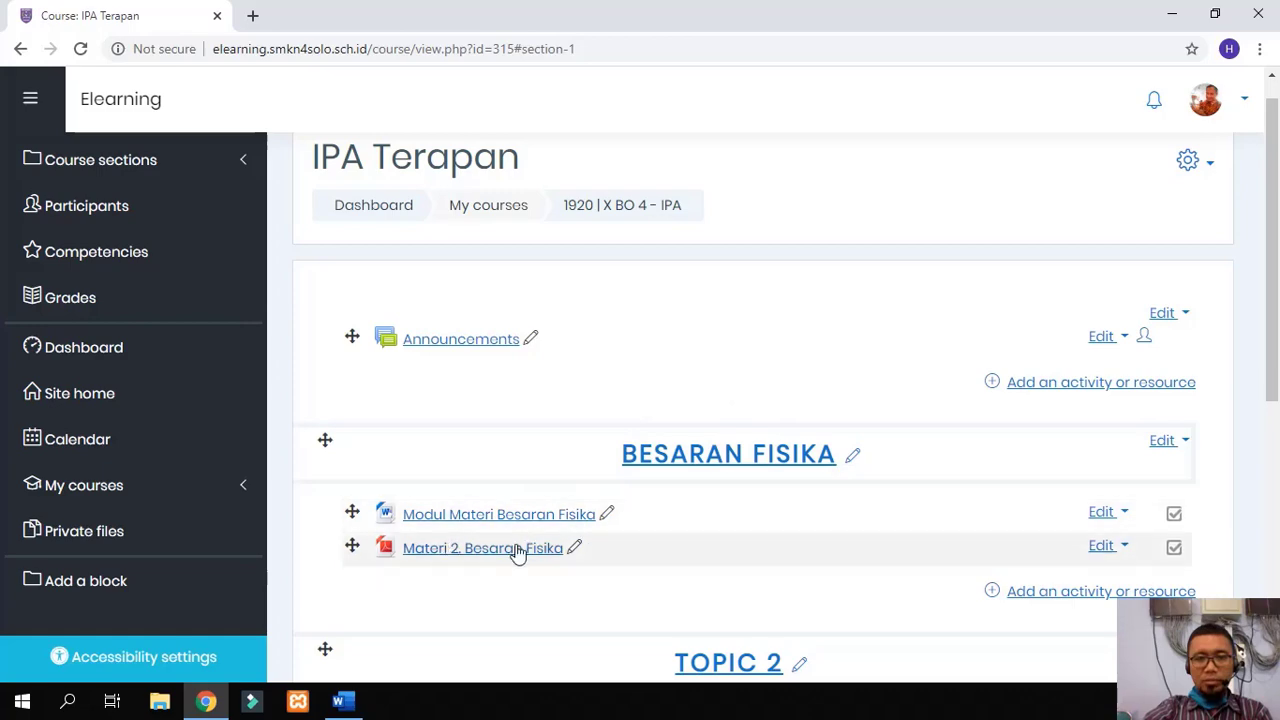
{"action": "left_click", "coordinate": [340, 701]}
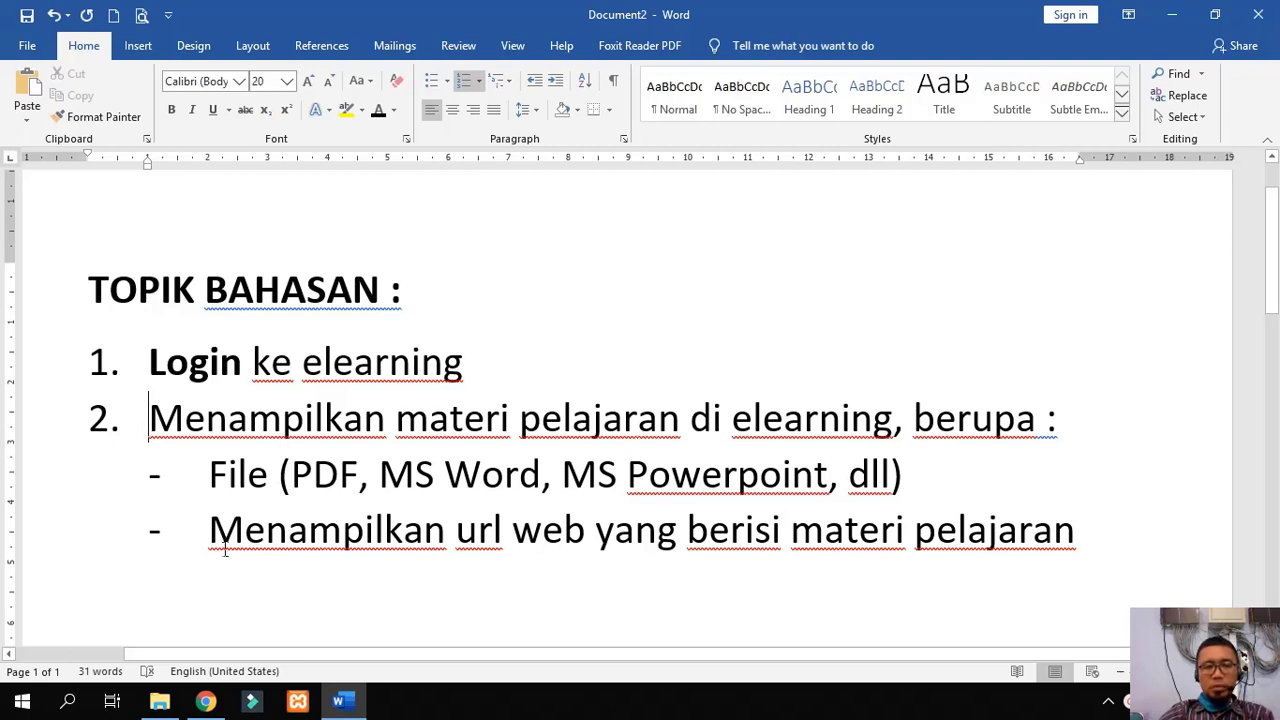
{"action": "left_click_drag", "start_coordinate": [218, 530], "coordinate": [972, 540]}
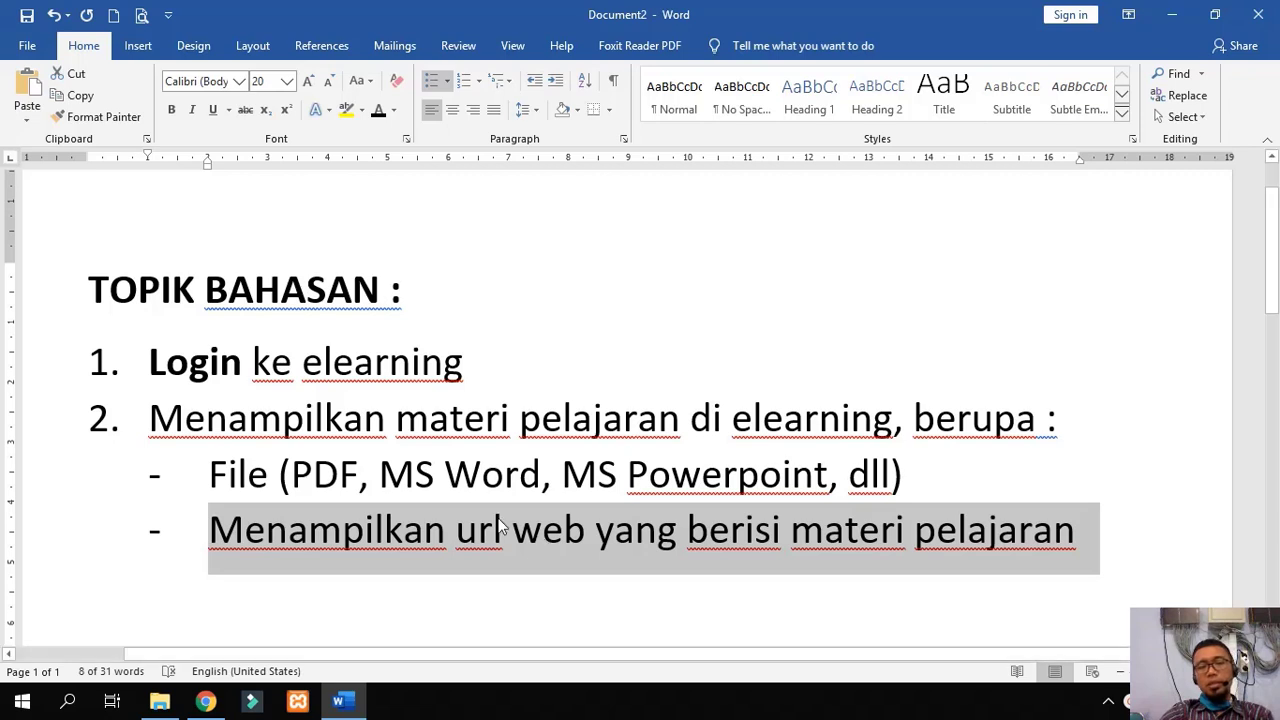
Step: Return to Chrome and search Google for "besaran fisika" in a new tab
{"action": "left_click", "coordinate": [206, 702]}
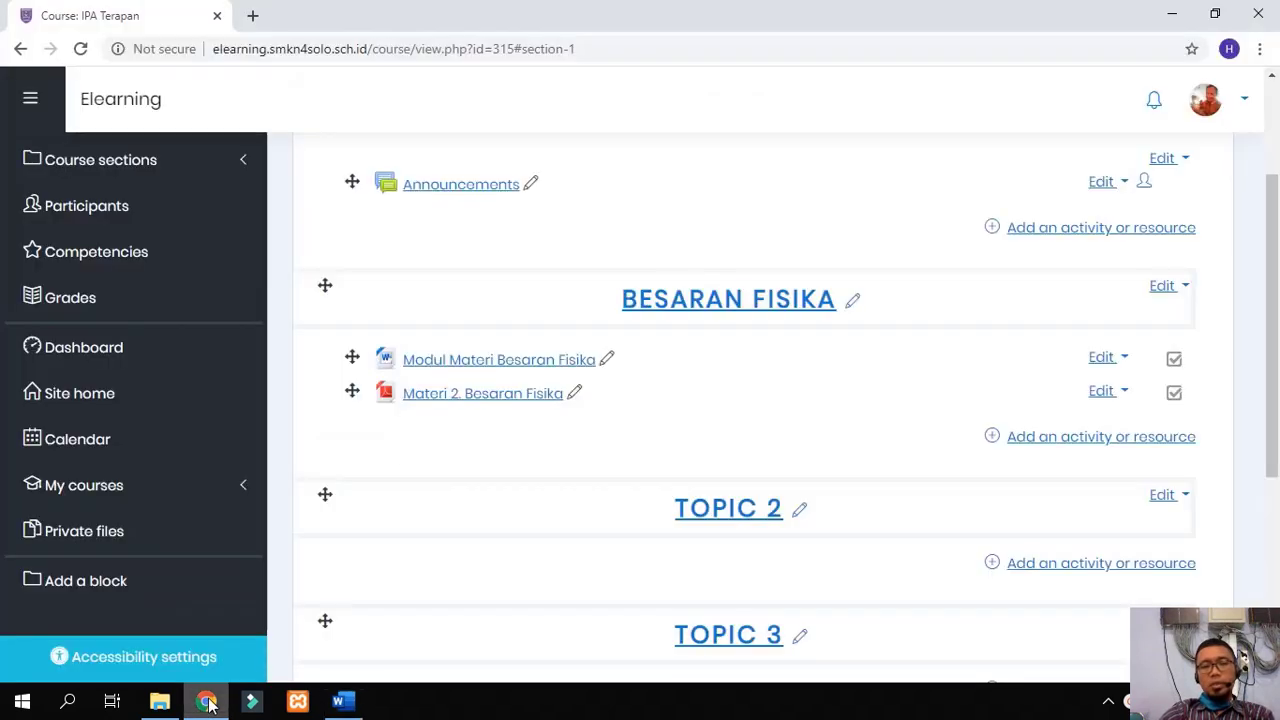
{"action": "left_click", "coordinate": [253, 17]}
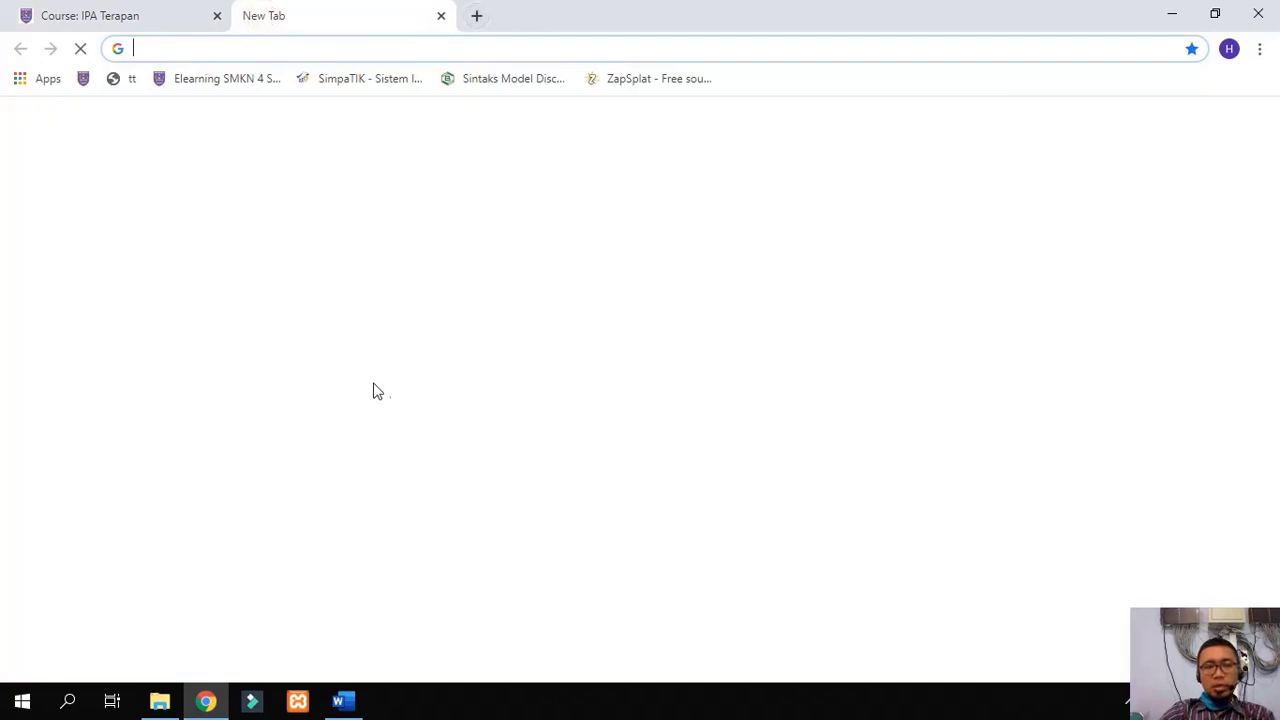
{"action": "left_click", "coordinate": [423, 497]}
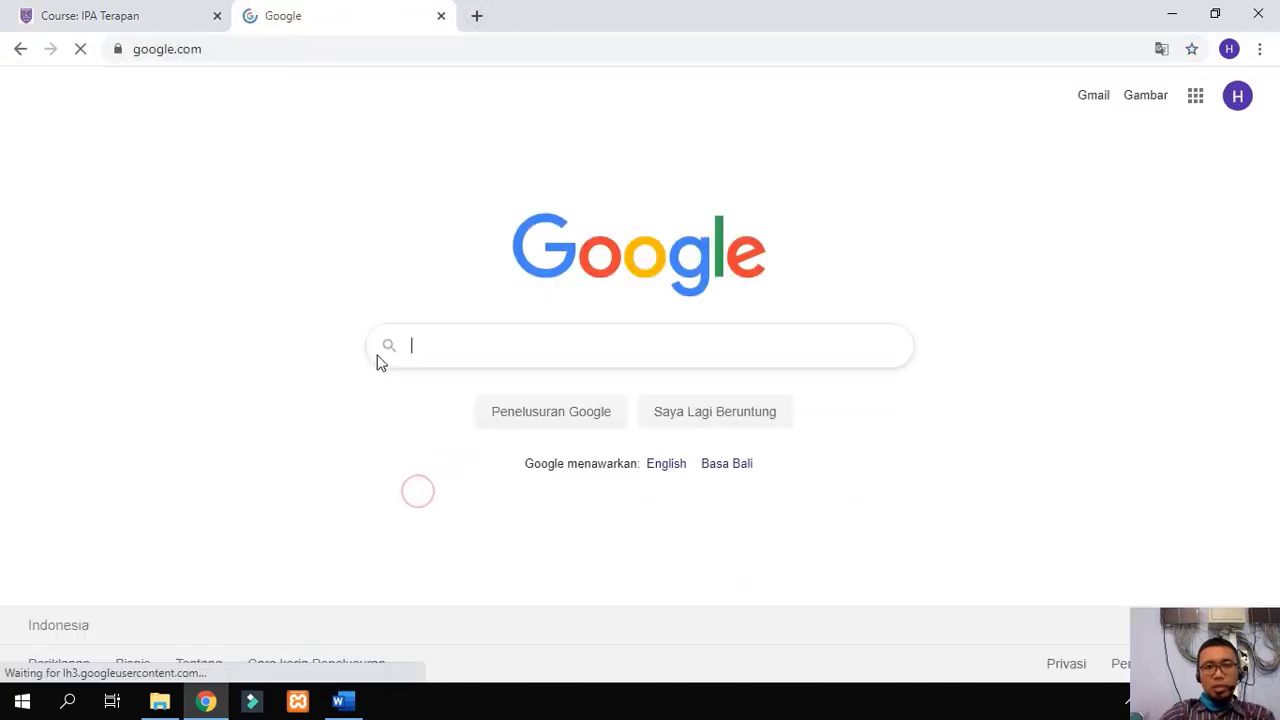
{"action": "type", "text": "besaran "}
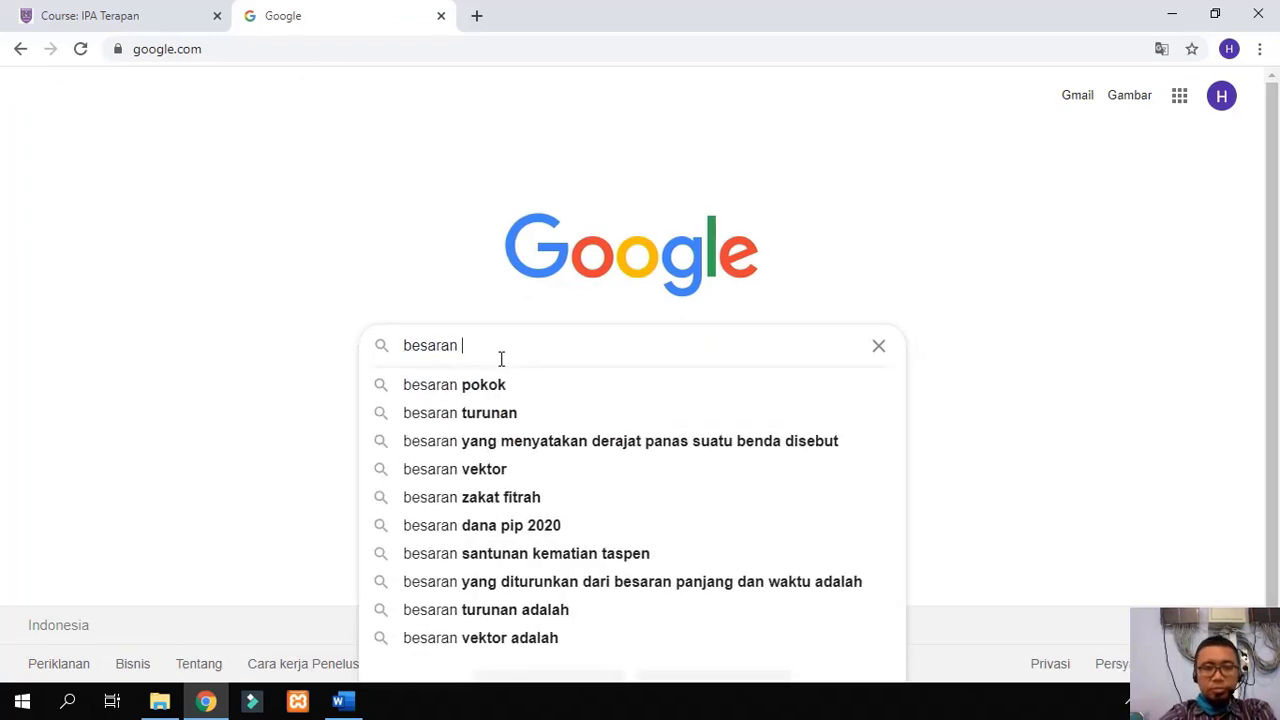
{"action": "type", "text": "fisika"}
{"action": "key", "text": "Return"}
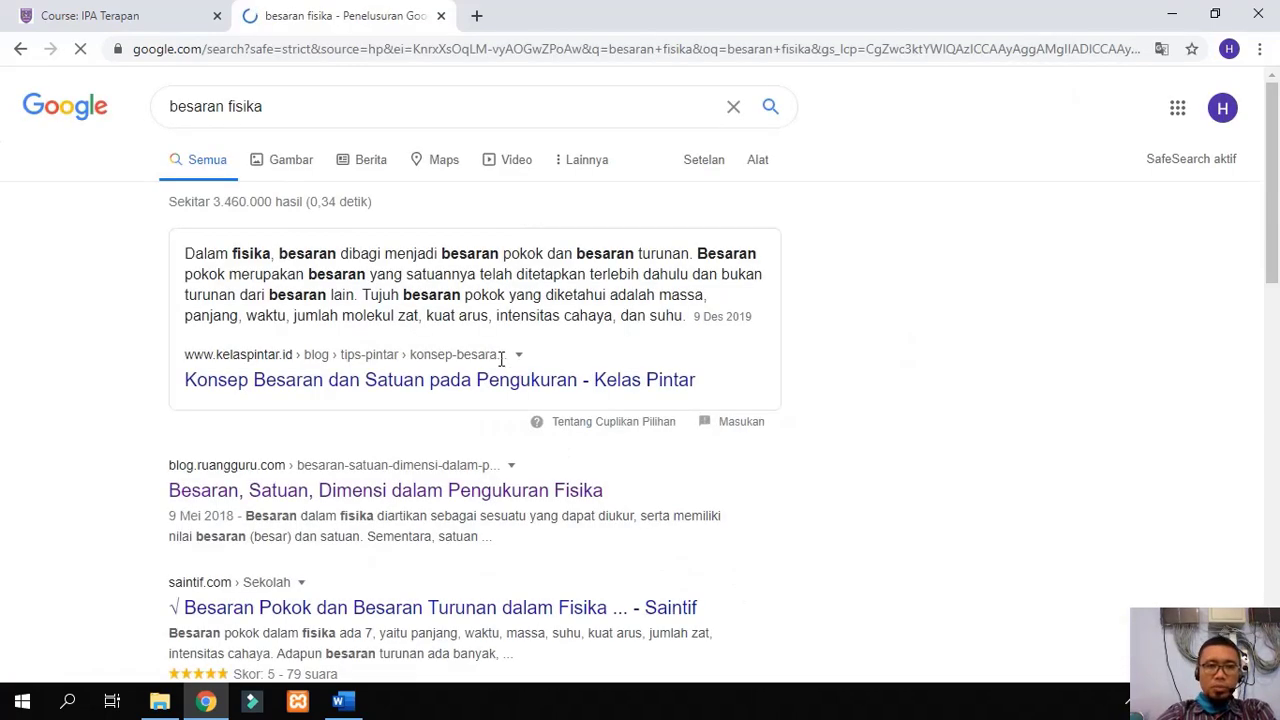
Step: Open the blog.ruangguru.com article "Besaran, Satuan, Dimensi dalam Pengukuran Fisika" from the results and skim its content
{"action": "scroll", "coordinate": [326, 447], "scroll_direction": "down", "scroll_amount": 2}
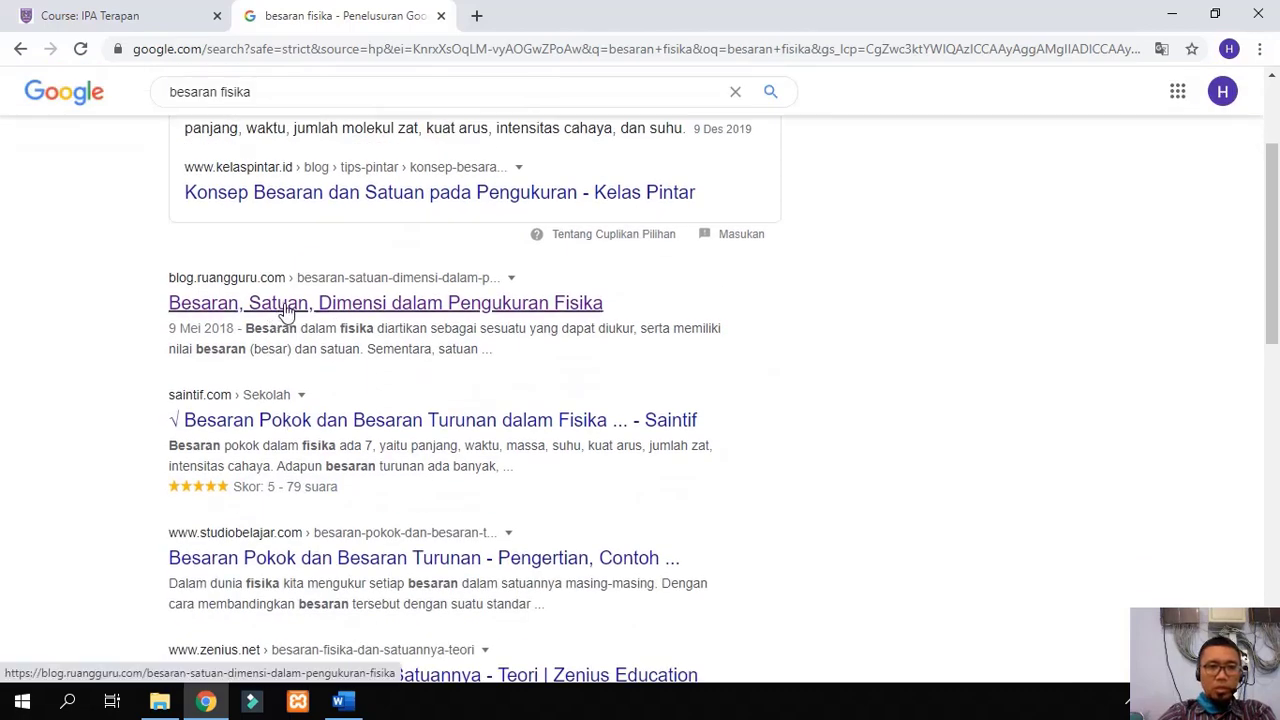
{"action": "left_click", "coordinate": [286, 311]}
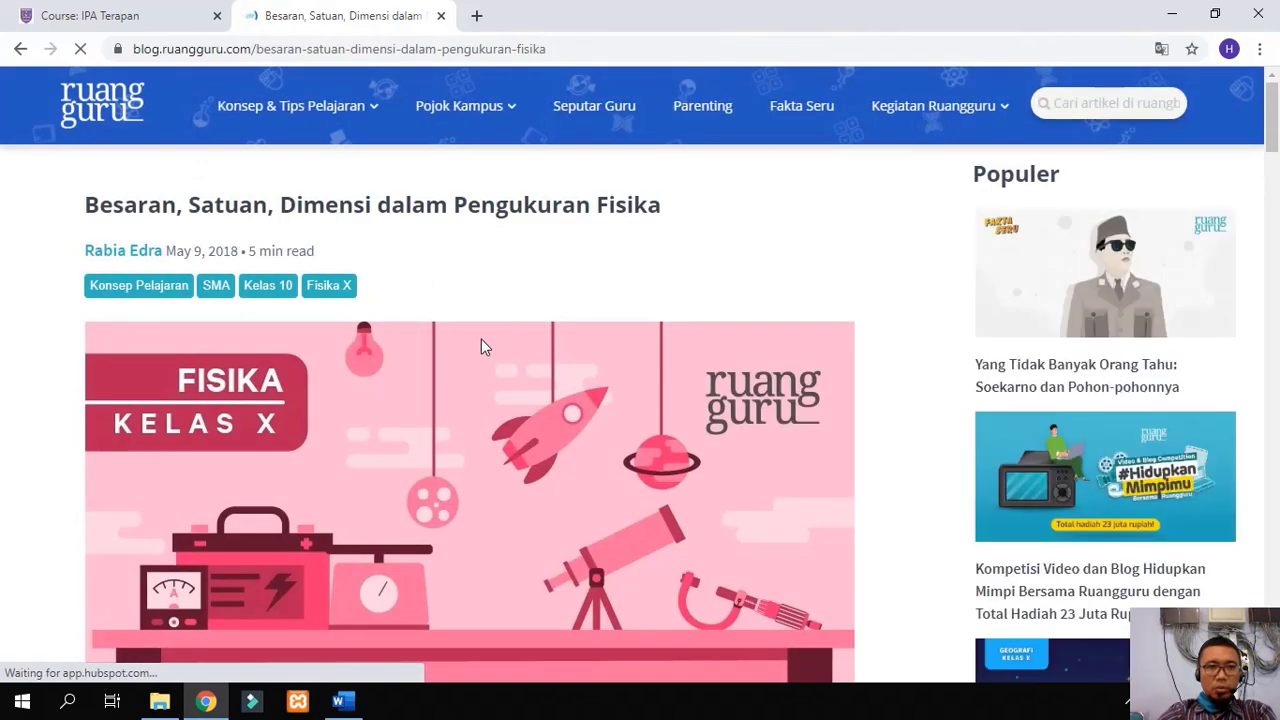
{"action": "scroll", "coordinate": [472, 367], "scroll_direction": "down", "scroll_amount": 4}
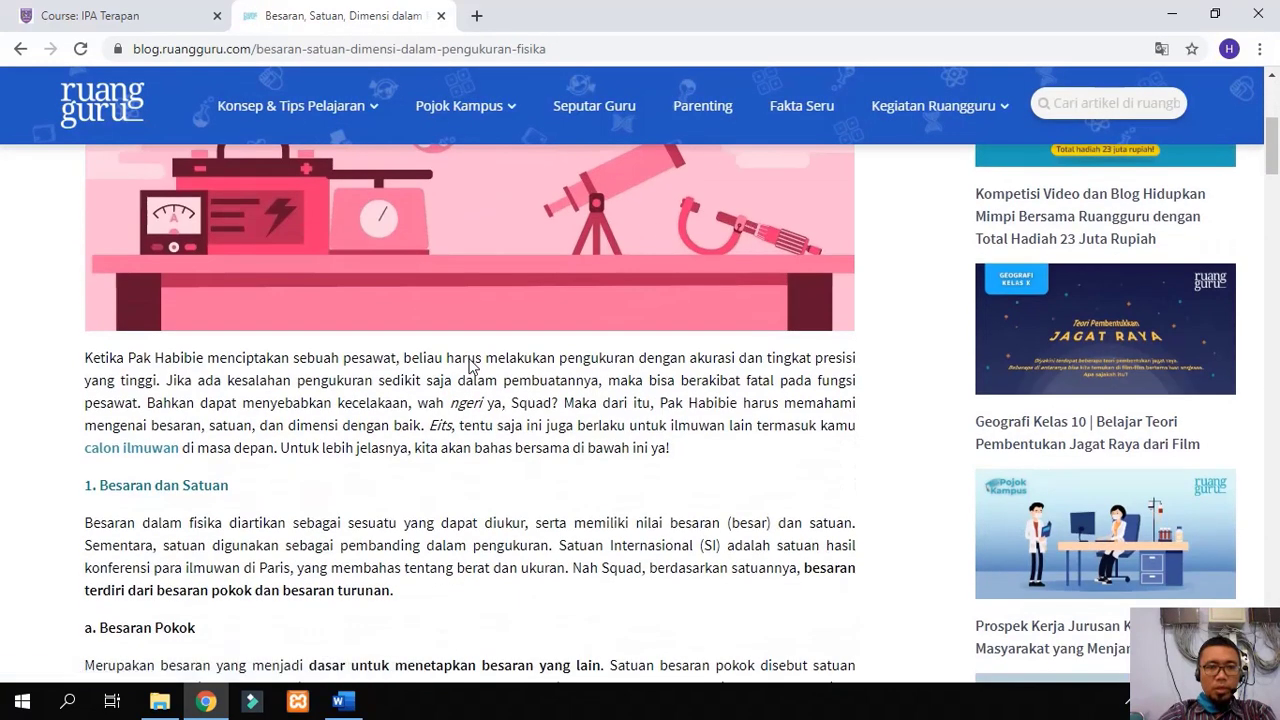
{"action": "scroll", "coordinate": [470, 365], "scroll_direction": "down", "scroll_amount": 4}
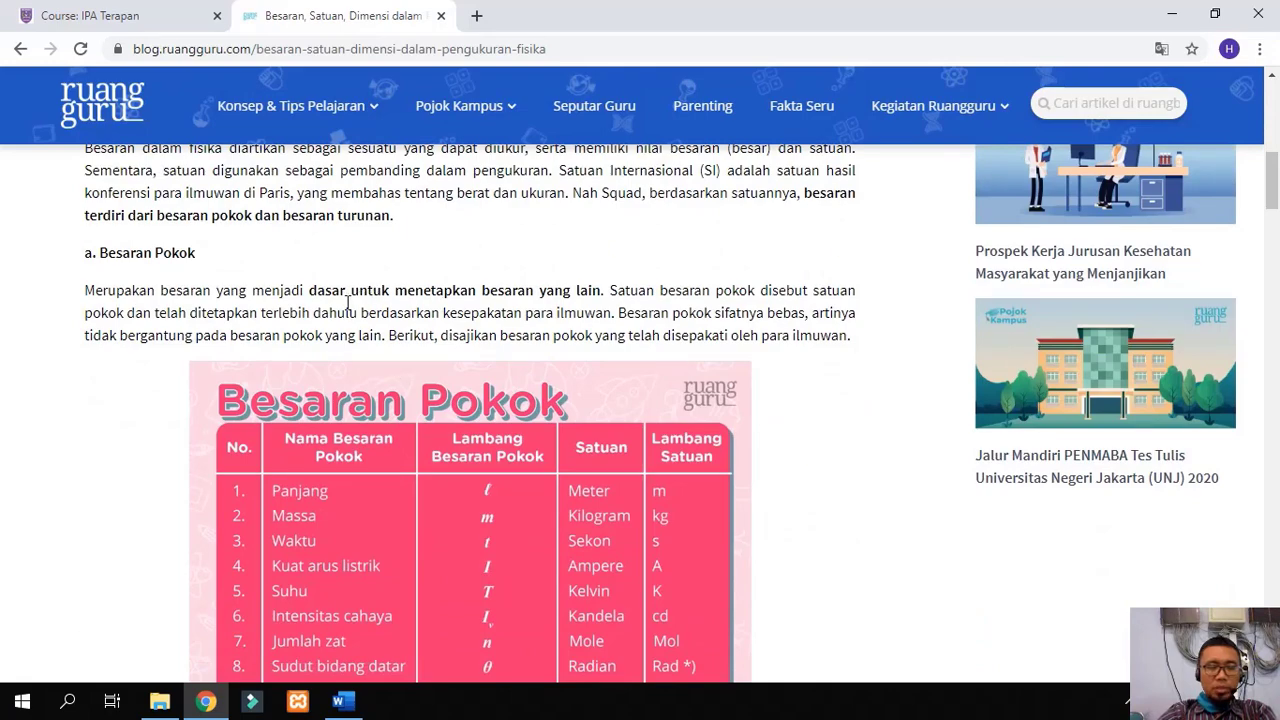
{"action": "scroll", "coordinate": [347, 305], "scroll_direction": "up", "scroll_amount": 3}
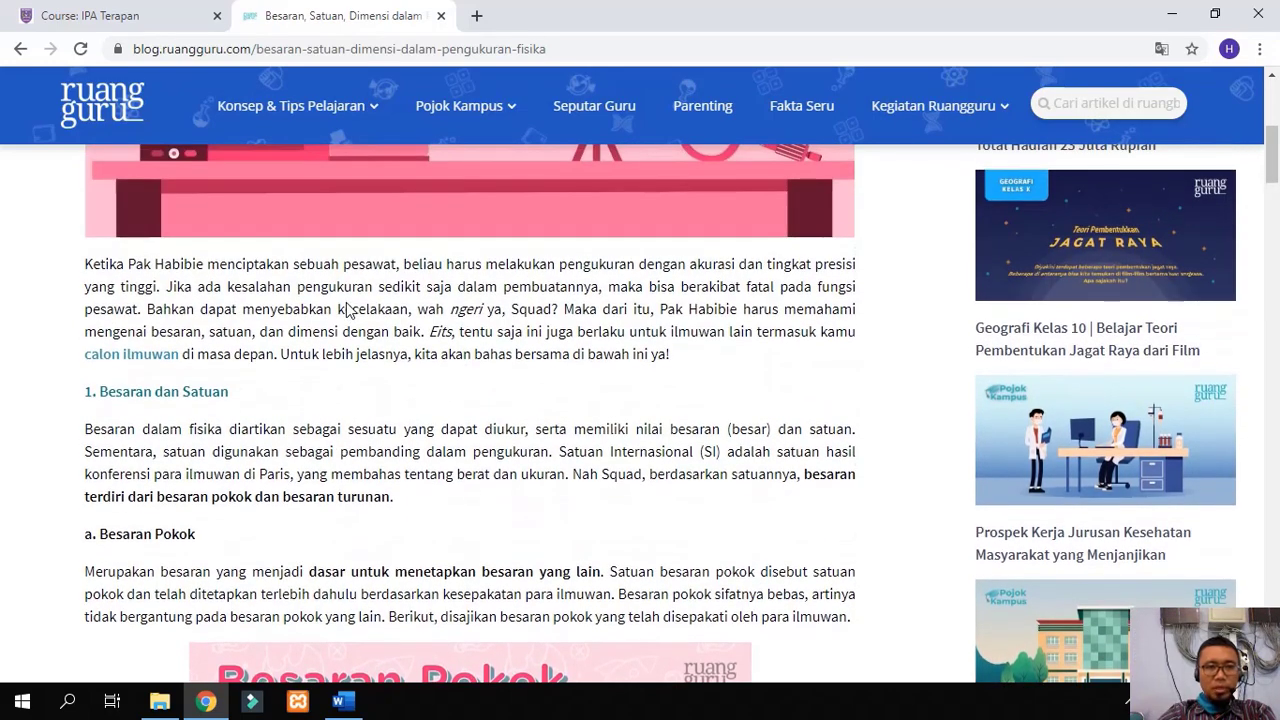
{"action": "scroll", "coordinate": [347, 305], "scroll_direction": "up", "scroll_amount": 5}
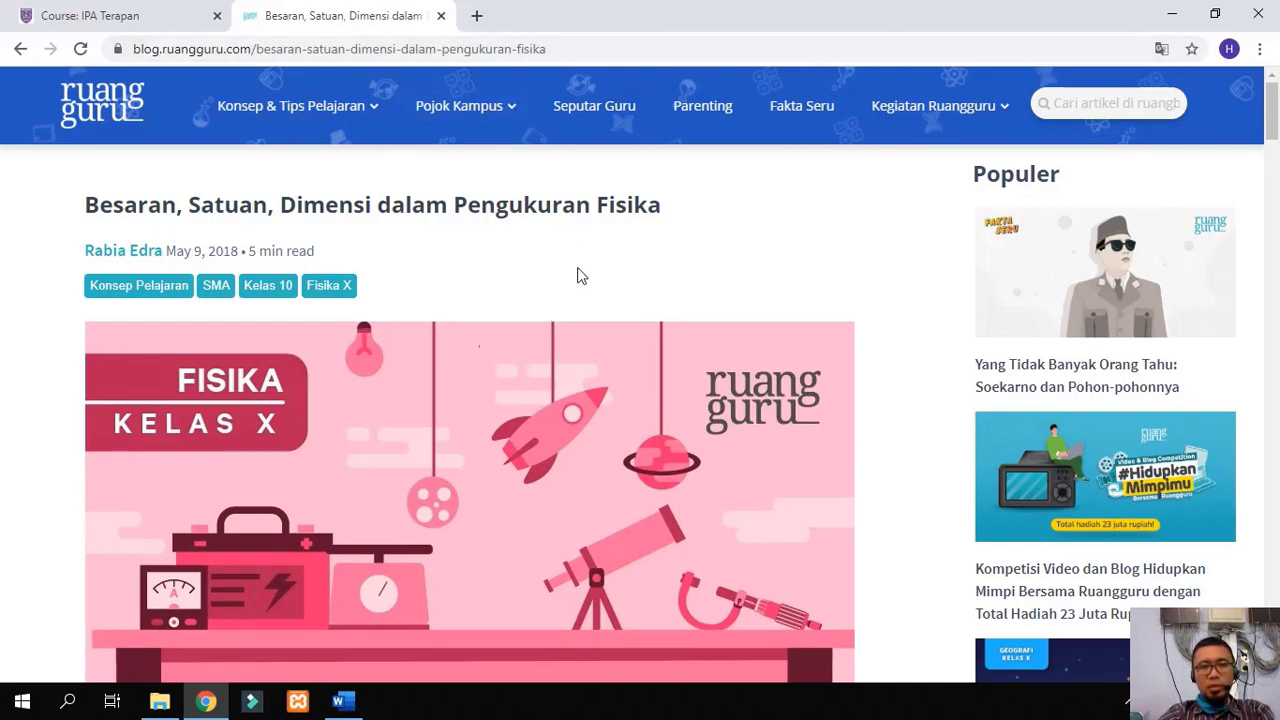
Step: Copy the full web address of the Ruangguru article
{"action": "left_click", "coordinate": [370, 50]}
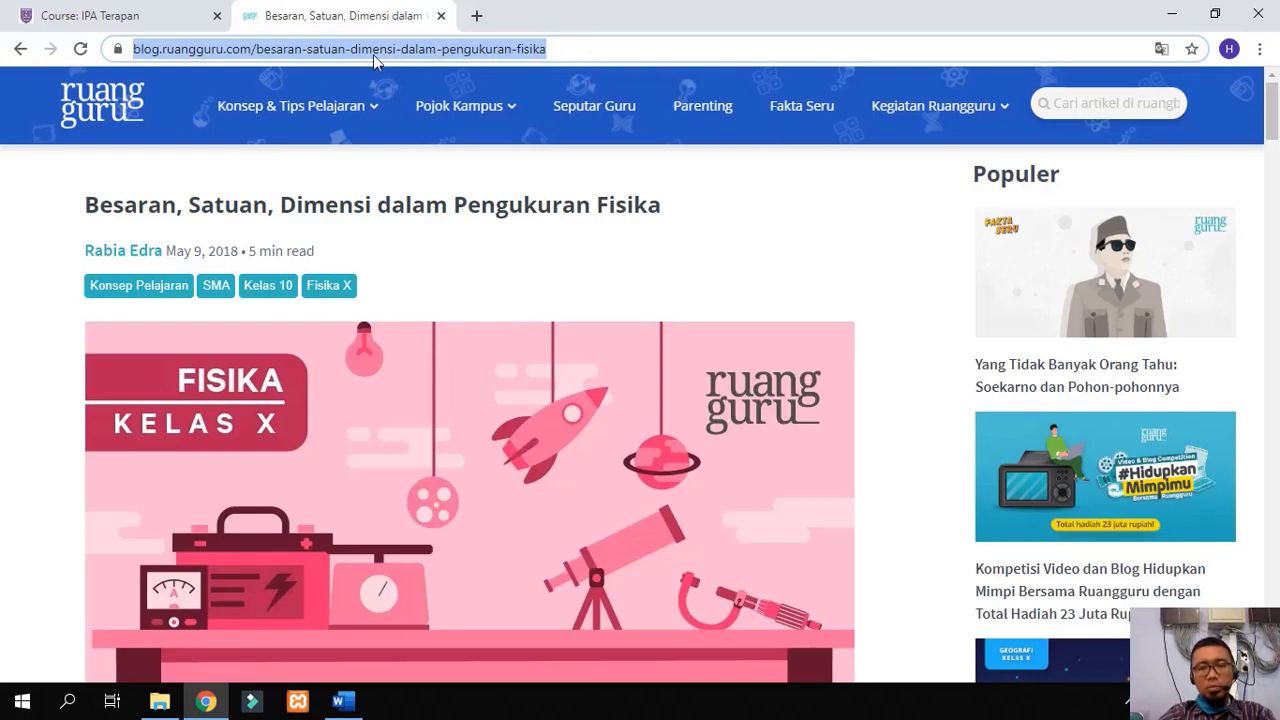
{"action": "left_click_drag", "start_coordinate": [586, 47], "coordinate": [108, 48]}
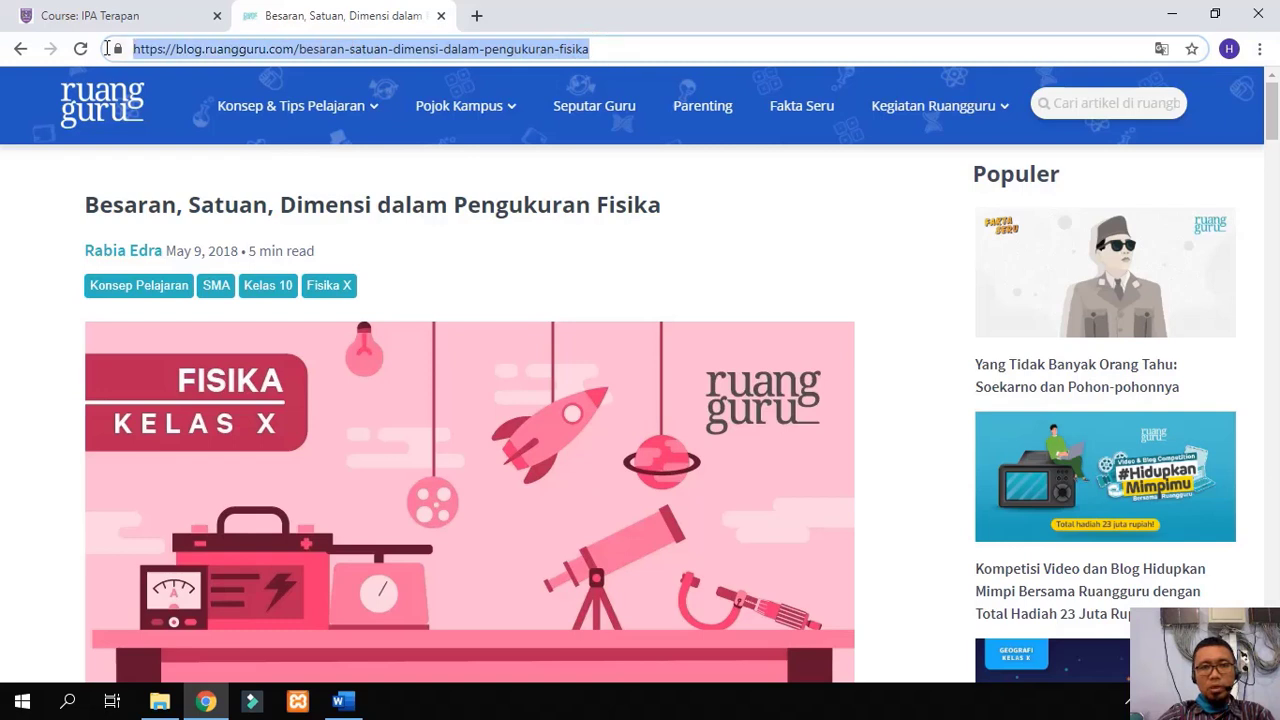
{"action": "right_click", "coordinate": [316, 52]}
{"action": "left_click", "coordinate": [344, 150]}
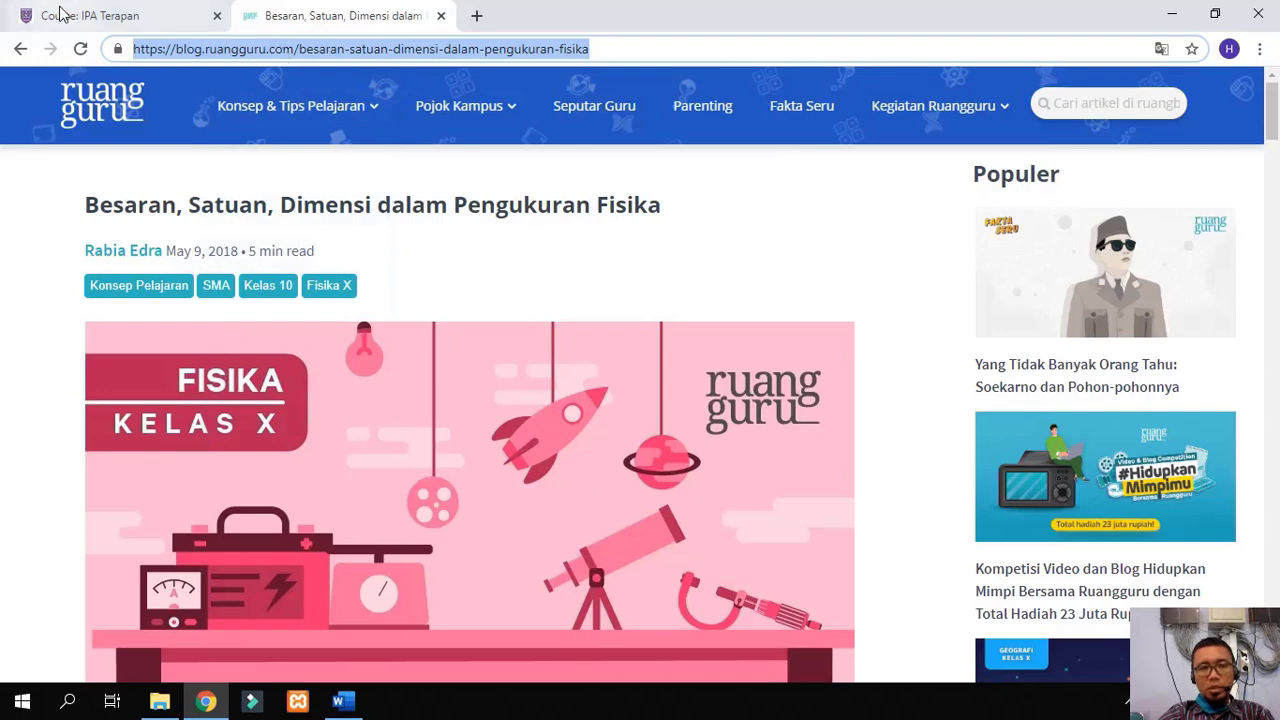
Step: Return to the IPA Terapan course page and start adding a URL resource to the BESARAN FISIKA section
{"action": "left_click", "coordinate": [116, 20]}
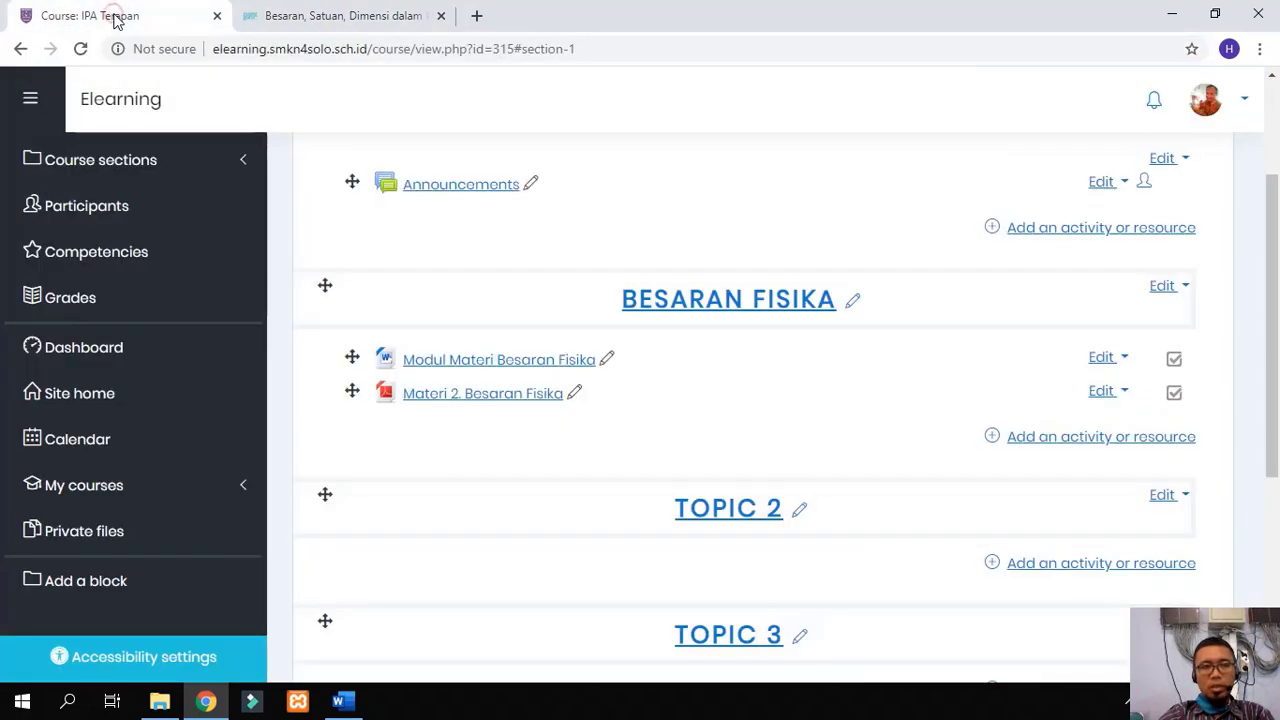
{"action": "left_click", "coordinate": [1058, 442]}
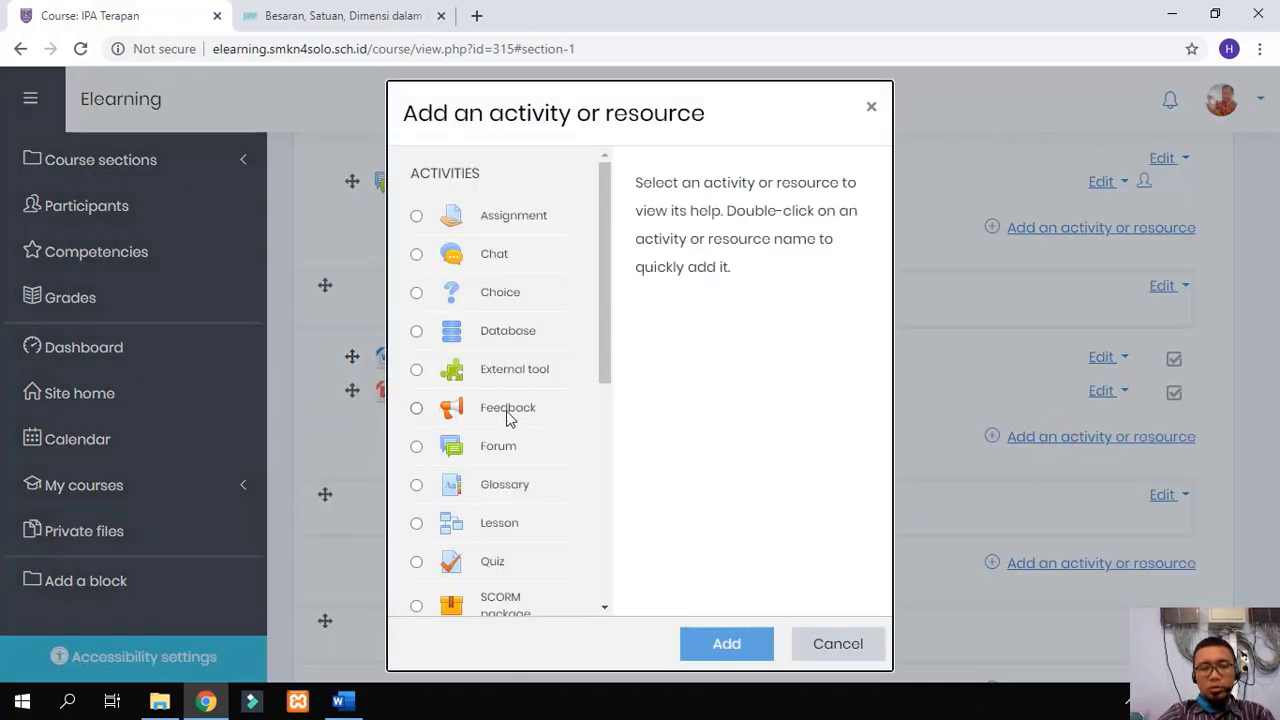
{"action": "scroll", "coordinate": [510, 416], "scroll_direction": "down", "scroll_amount": 4}
{"action": "scroll", "coordinate": [518, 415], "scroll_direction": "down", "scroll_amount": 2}
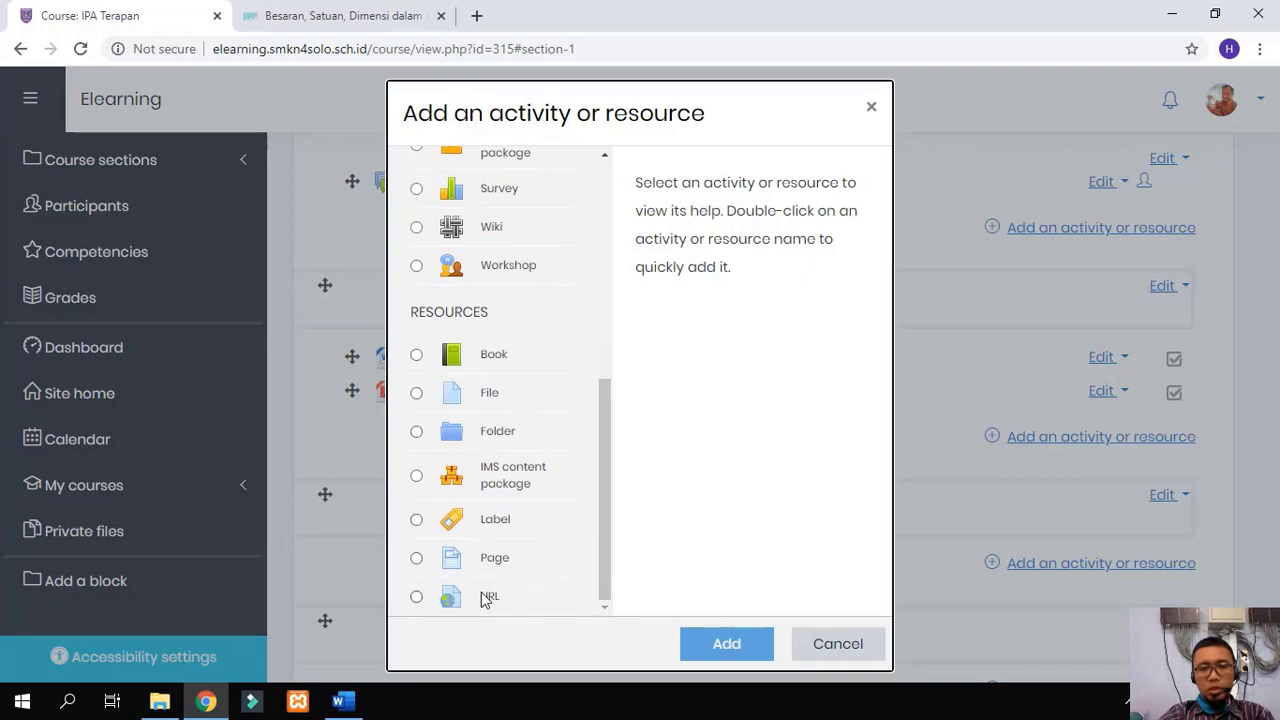
{"action": "left_click", "coordinate": [418, 597]}
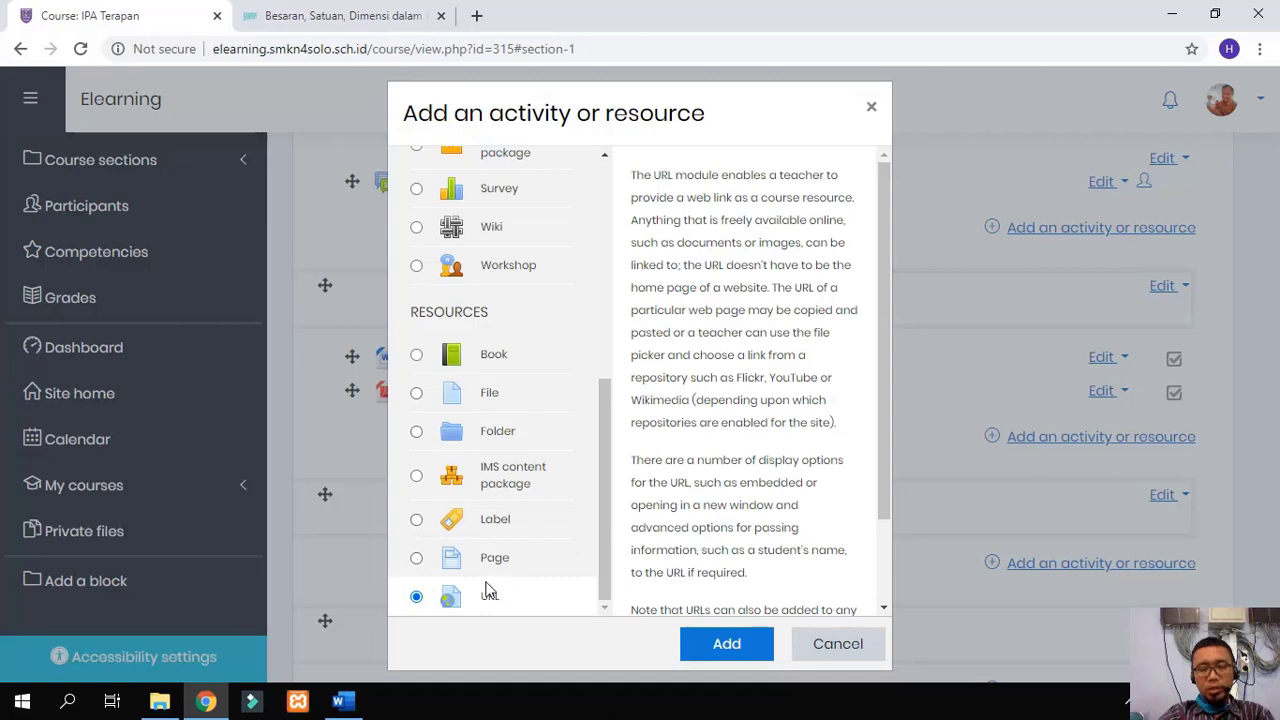
{"action": "left_click", "coordinate": [728, 643]}
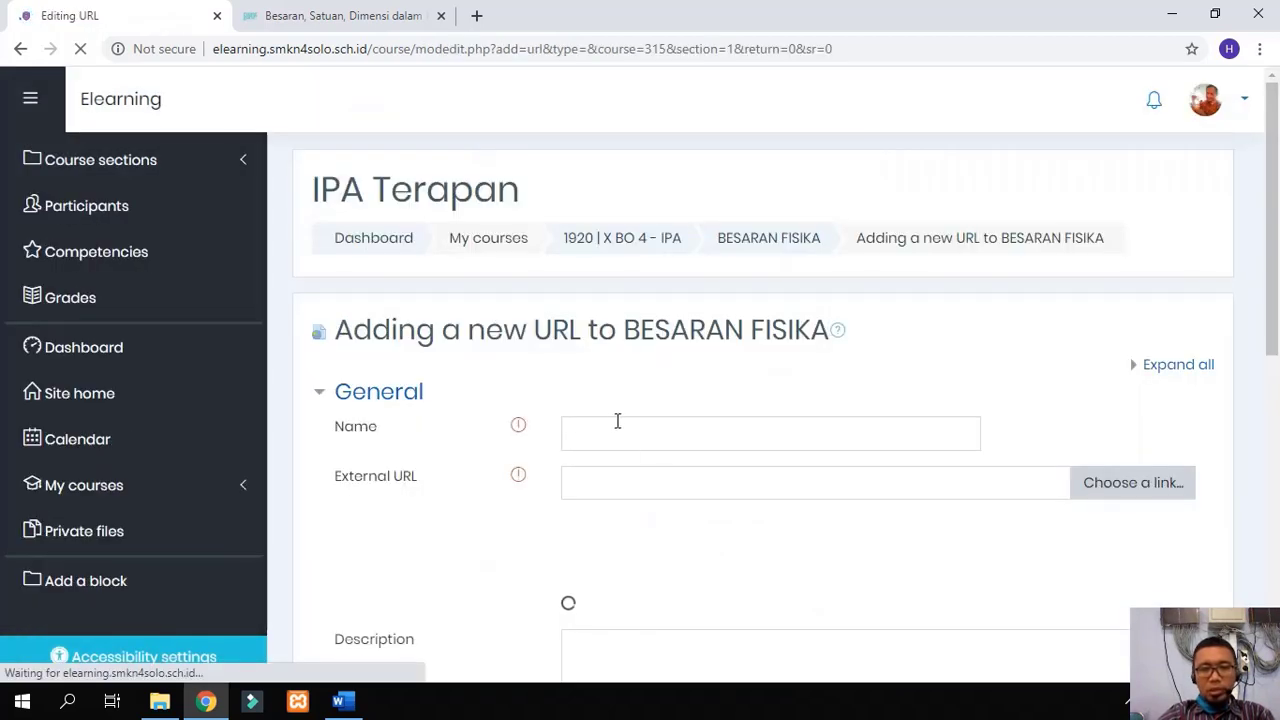
Step: Name the new URL resource "Referensi Materi Besaran Fisika"
{"action": "left_click", "coordinate": [615, 435]}
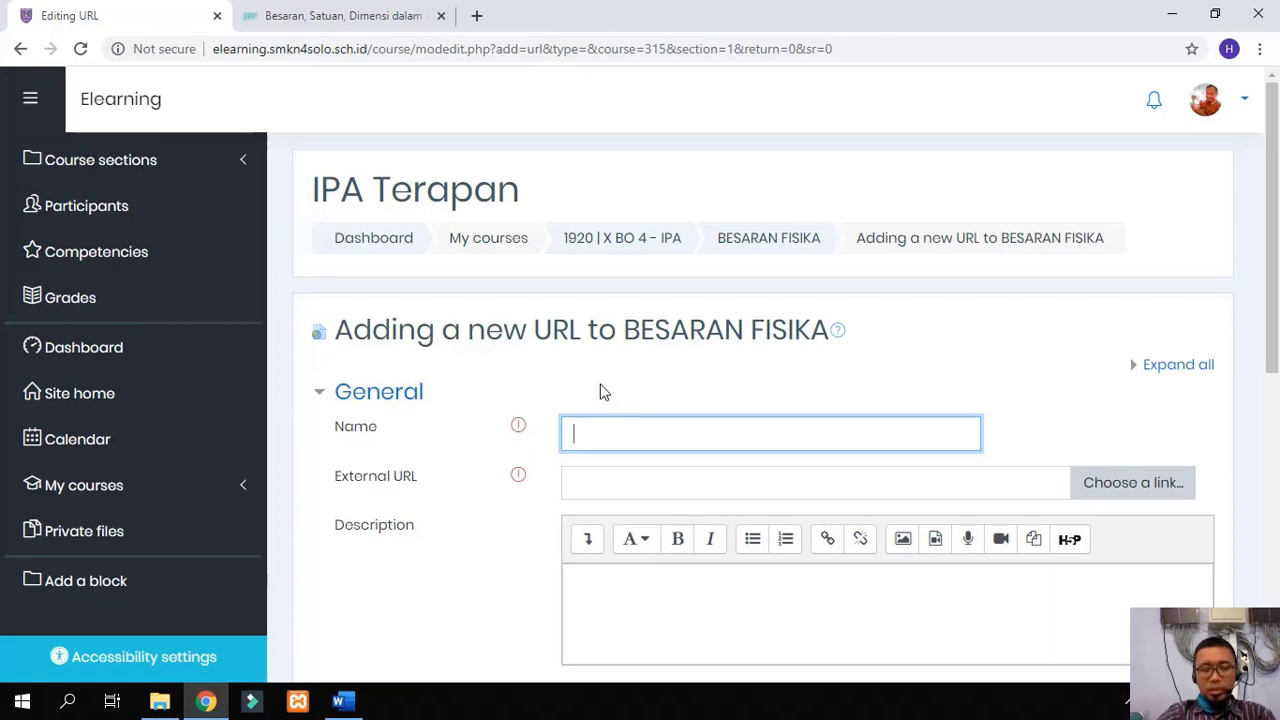
{"action": "type", "text": "R"}
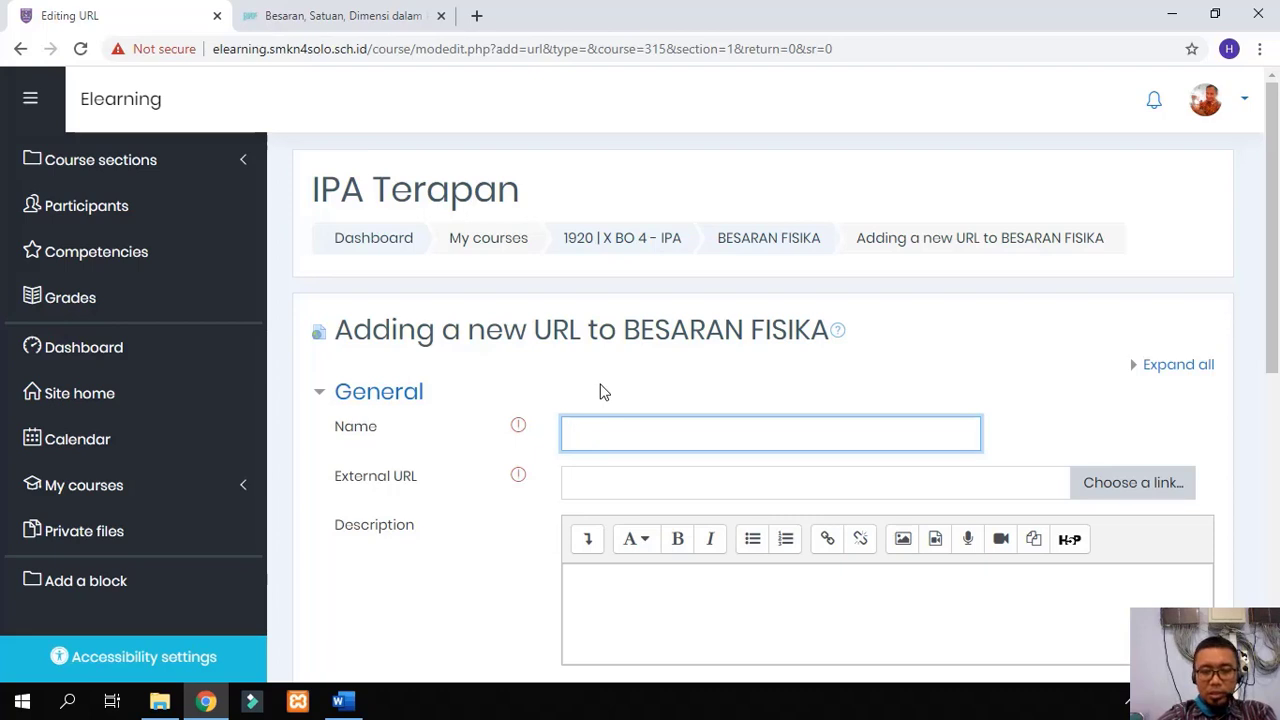
{"action": "type", "text": "eferensi Materi Besaran Fisika"}
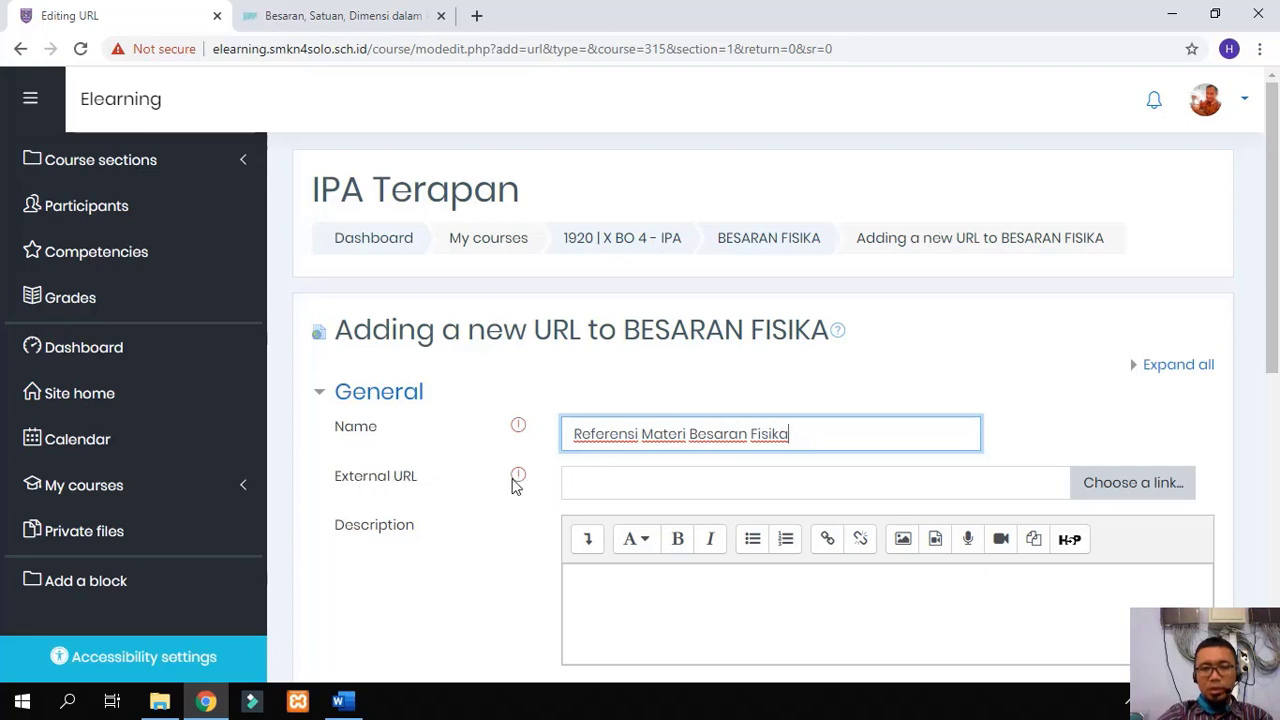
Step: Paste the copied Ruangguru article address as the external URL, then save the resource and return to the course
{"action": "left_click", "coordinate": [577, 478]}
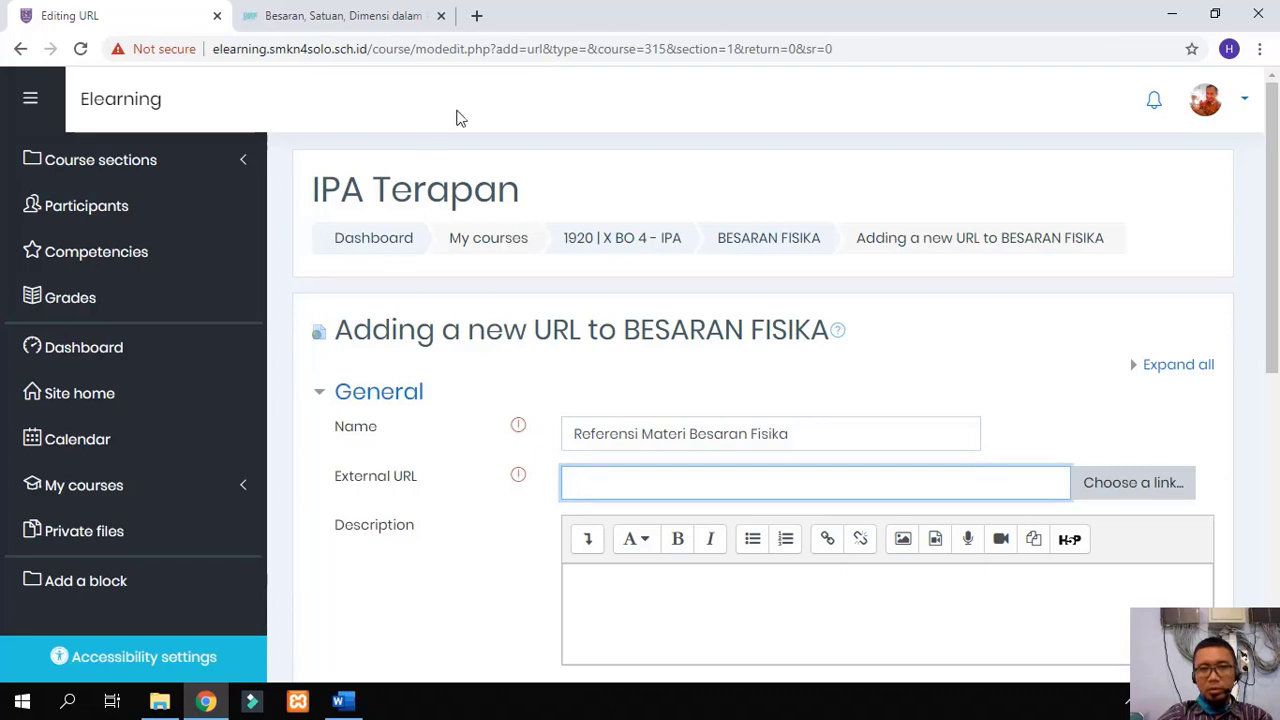
{"action": "right_click", "coordinate": [574, 487]}
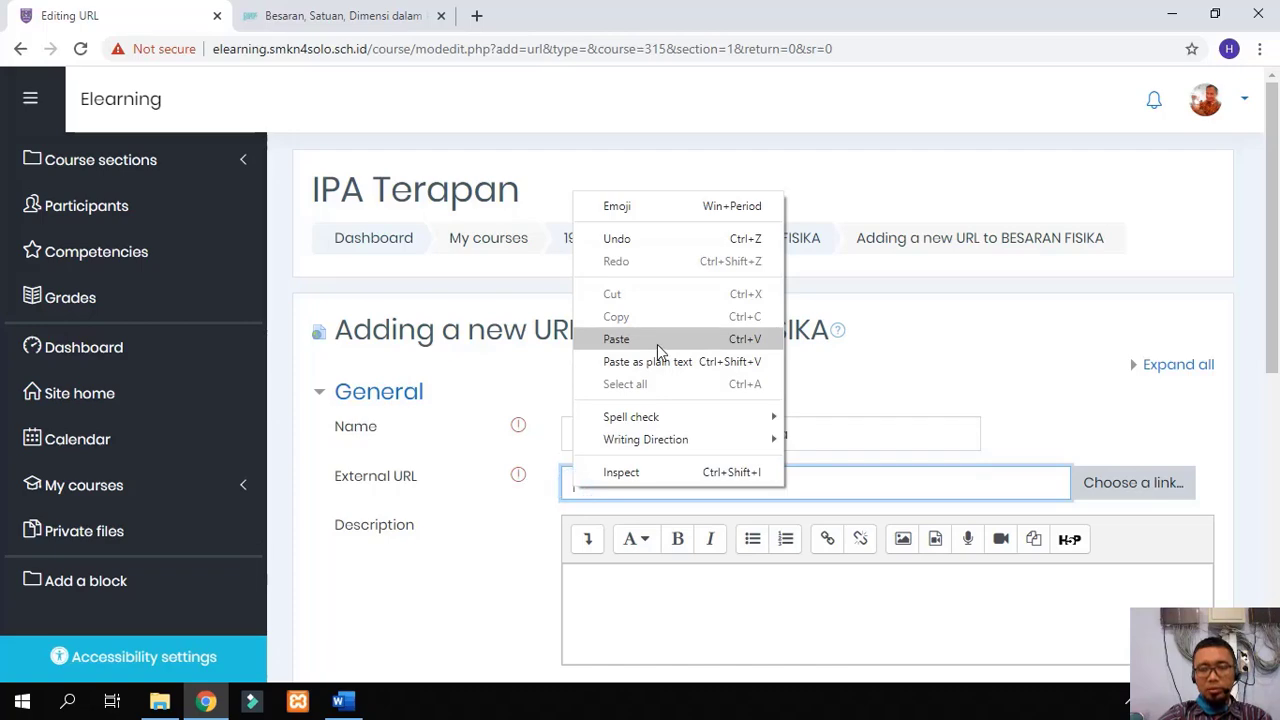
{"action": "left_click", "coordinate": [657, 344]}
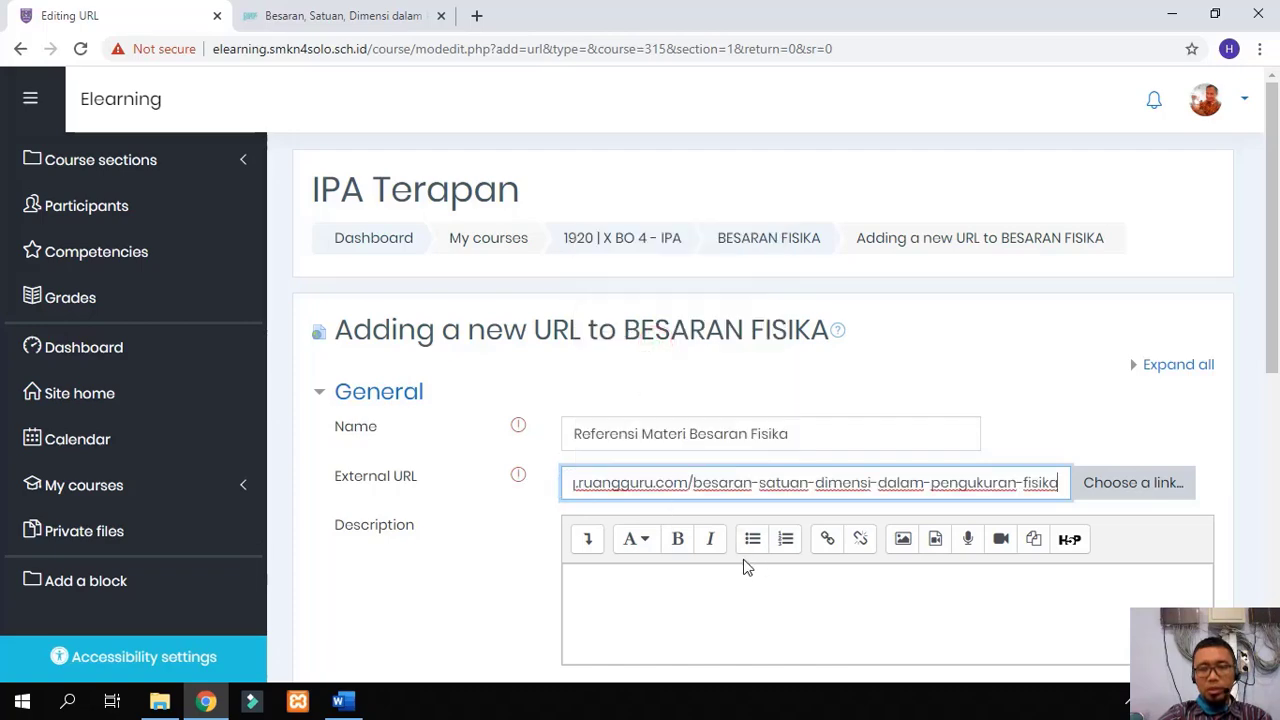
{"action": "scroll", "coordinate": [624, 580], "scroll_direction": "down", "scroll_amount": 4}
{"action": "scroll", "coordinate": [634, 545], "scroll_direction": "down", "scroll_amount": 2}
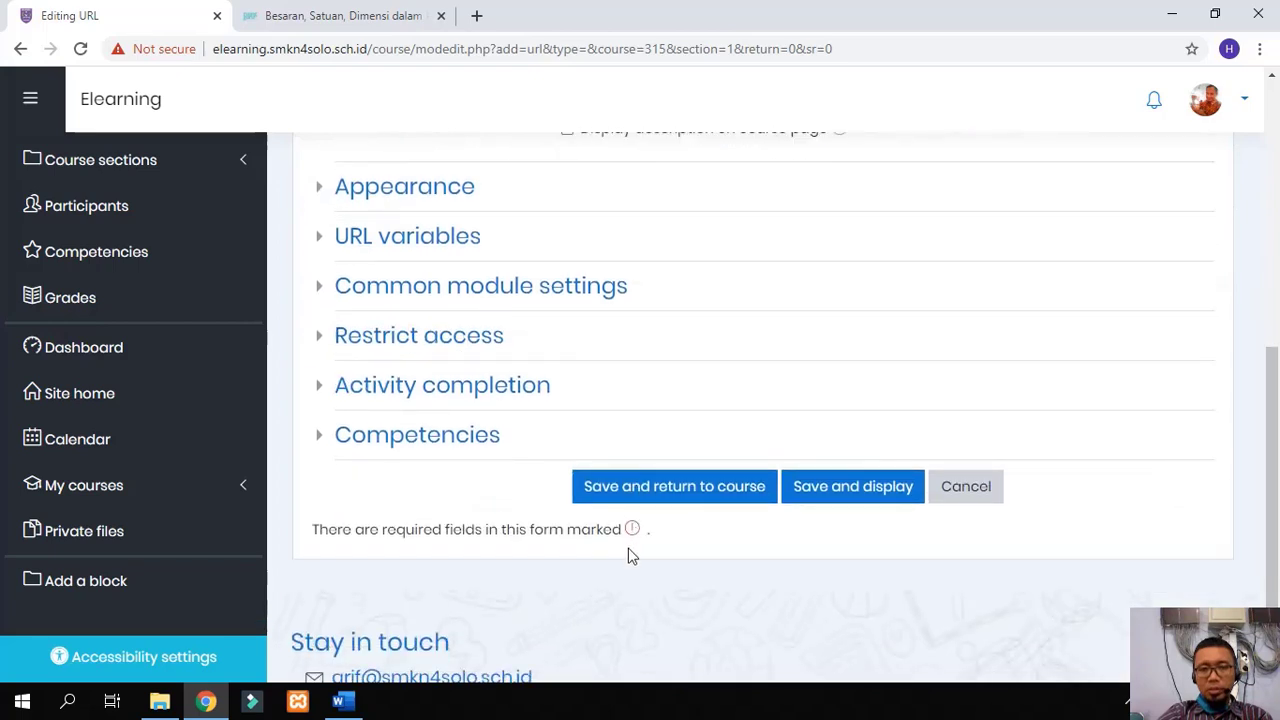
{"action": "left_click", "coordinate": [668, 502]}
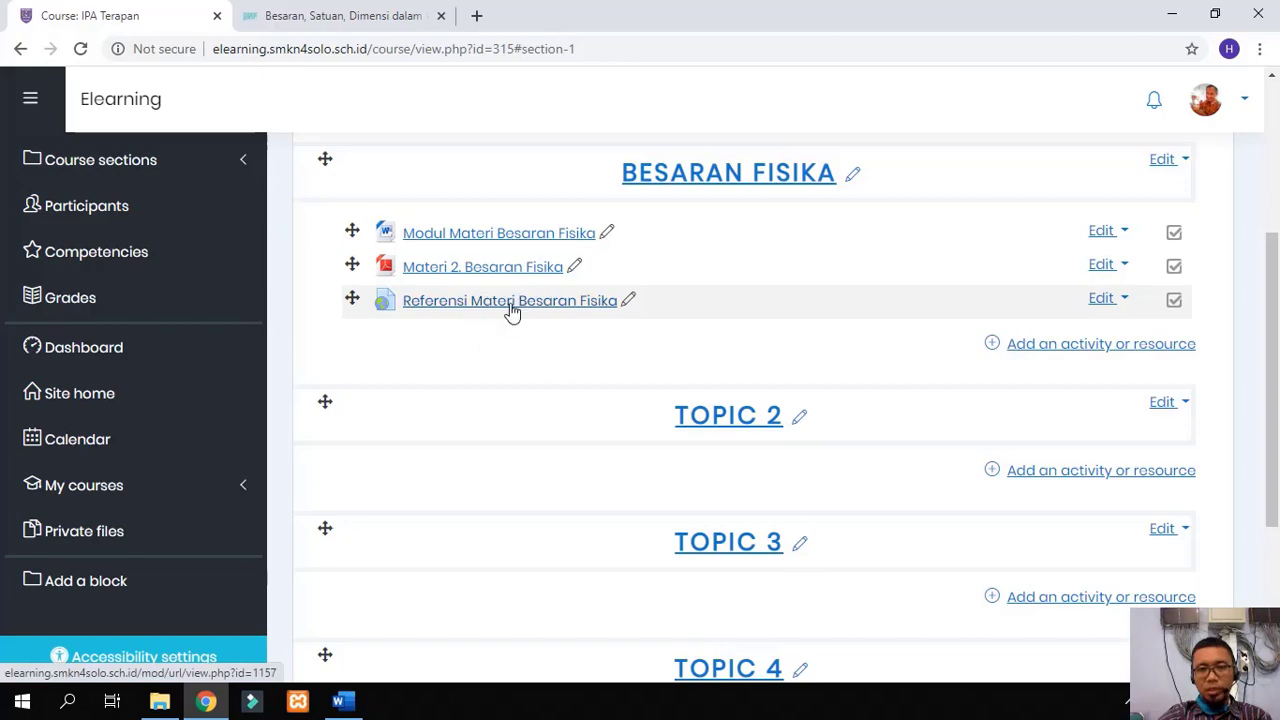
Step: Review the linked Ruangguru article in its browser tab and return to the IPA Terapan course page
{"action": "left_click", "coordinate": [340, 16]}
{"action": "scroll", "coordinate": [672, 466], "scroll_direction": "down", "scroll_amount": 5}
{"action": "scroll", "coordinate": [672, 466], "scroll_direction": "down", "scroll_amount": 1}
{"action": "scroll", "coordinate": [672, 466], "scroll_direction": "up", "scroll_amount": 5}
{"action": "left_click", "coordinate": [95, 16]}
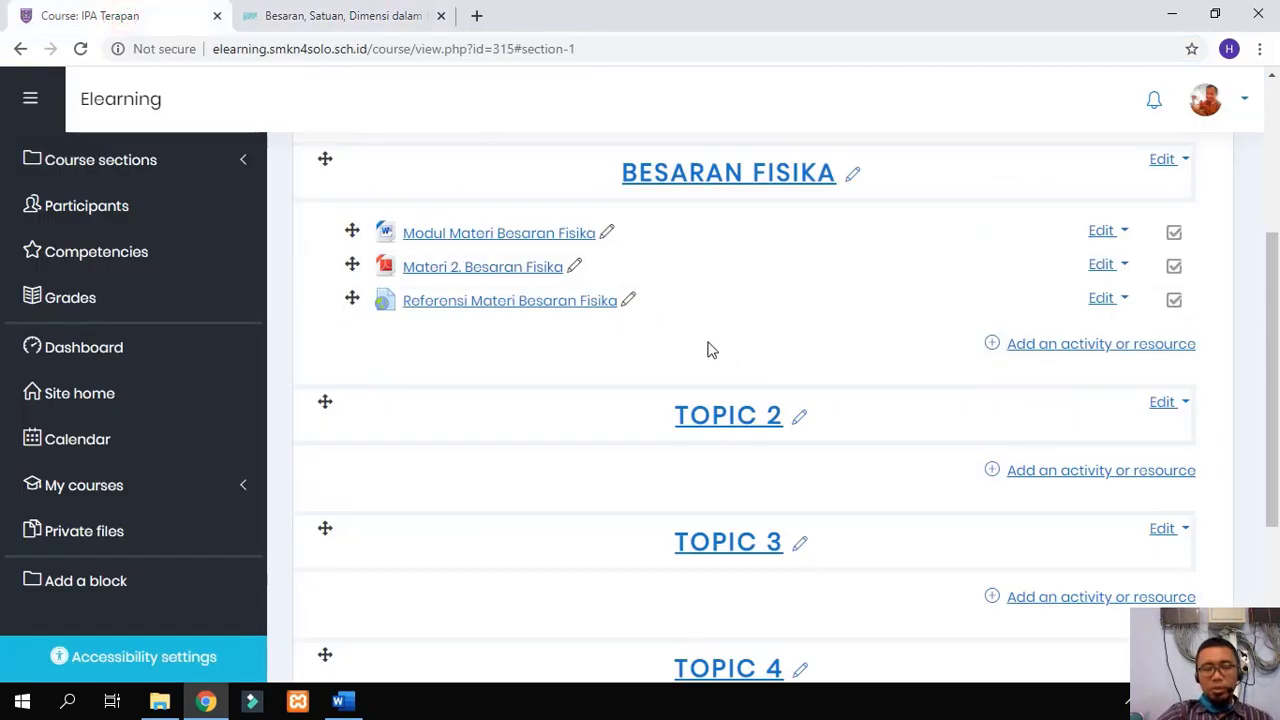
Step: Switch to the Word document and highlight the file and web URL points under TOPIK BAHASAN in turn
{"action": "left_click", "coordinate": [350, 702]}
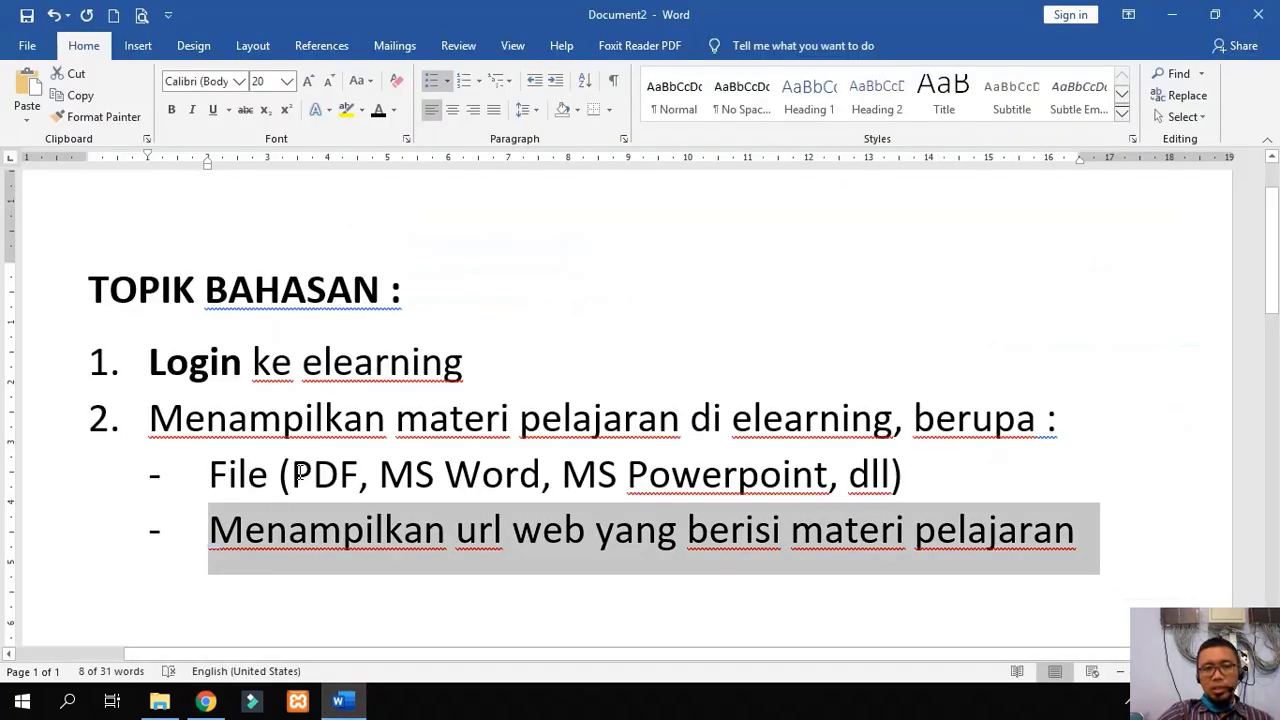
{"action": "left_click", "coordinate": [300, 472]}
{"action": "left_click_drag", "start_coordinate": [209, 470], "coordinate": [937, 477]}
{"action": "left_click_drag", "start_coordinate": [212, 530], "coordinate": [990, 535]}
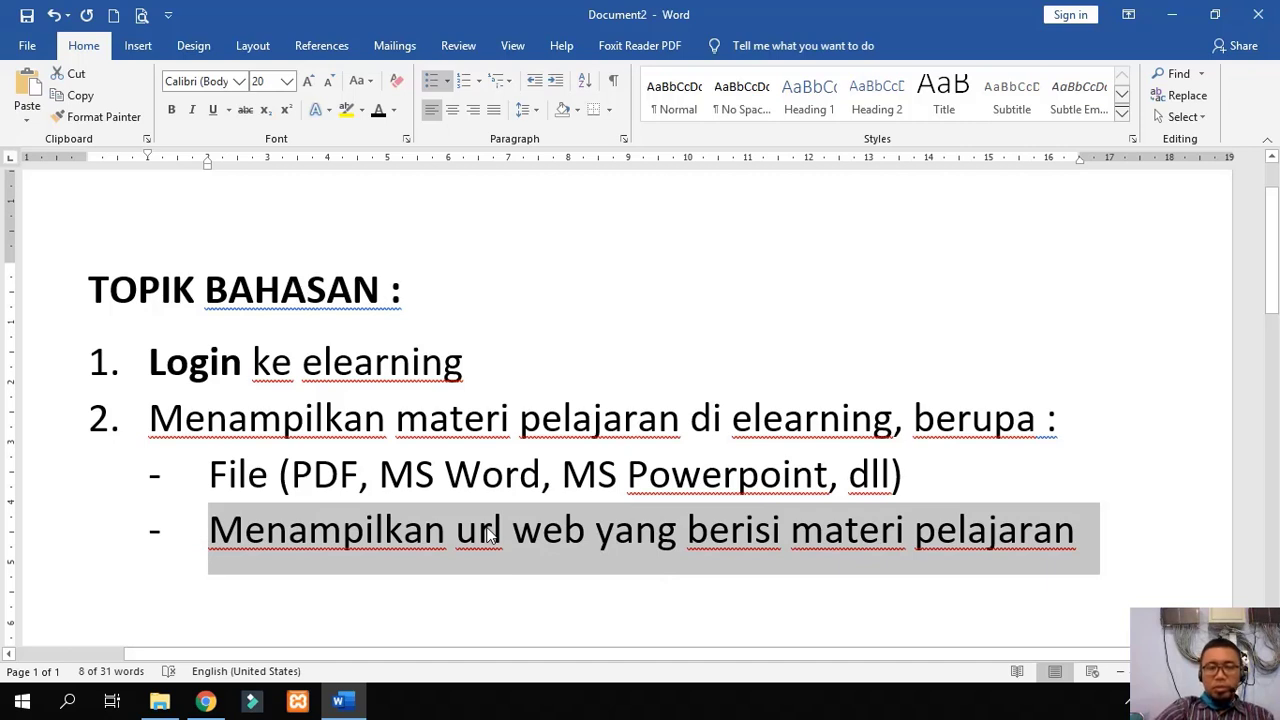
Step: Return to Chrome and look over the BESARAN FISIKA resources and the other topic sections of the course
{"action": "left_click", "coordinate": [206, 702]}
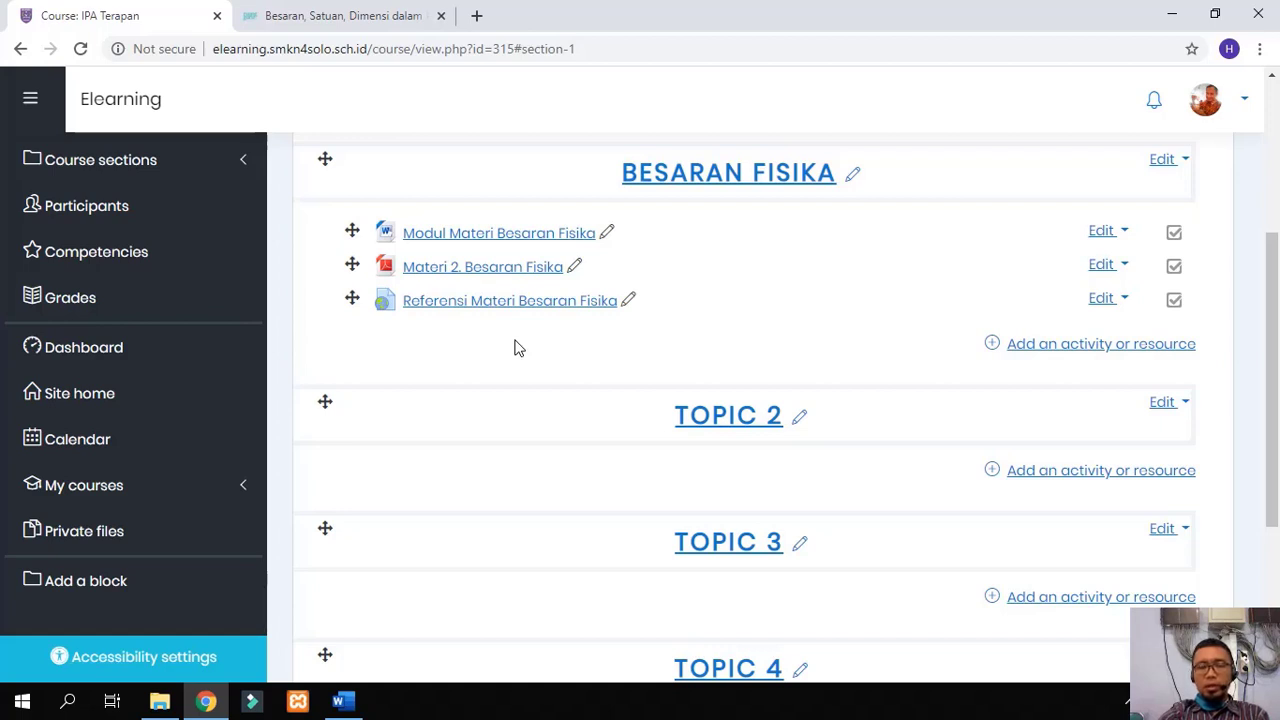
{"action": "scroll", "coordinate": [517, 347], "scroll_direction": "up", "scroll_amount": 2}
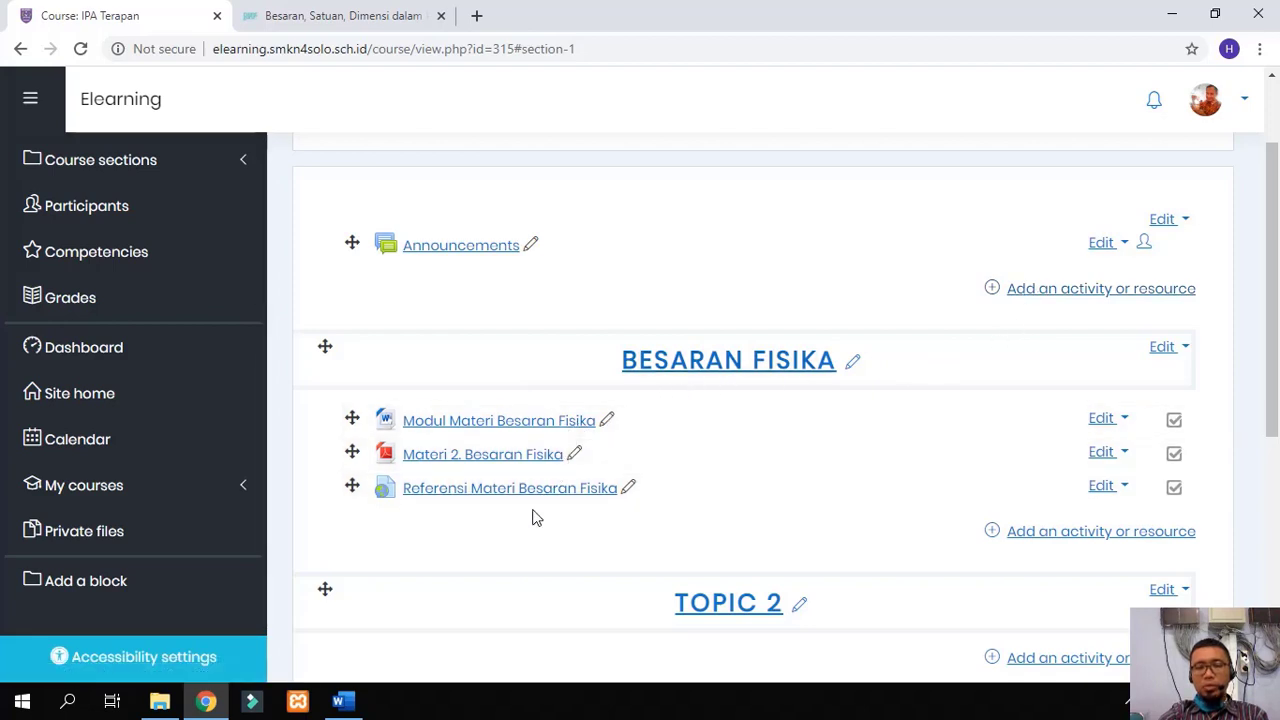
{"action": "scroll", "coordinate": [553, 346], "scroll_direction": "up", "scroll_amount": 1}
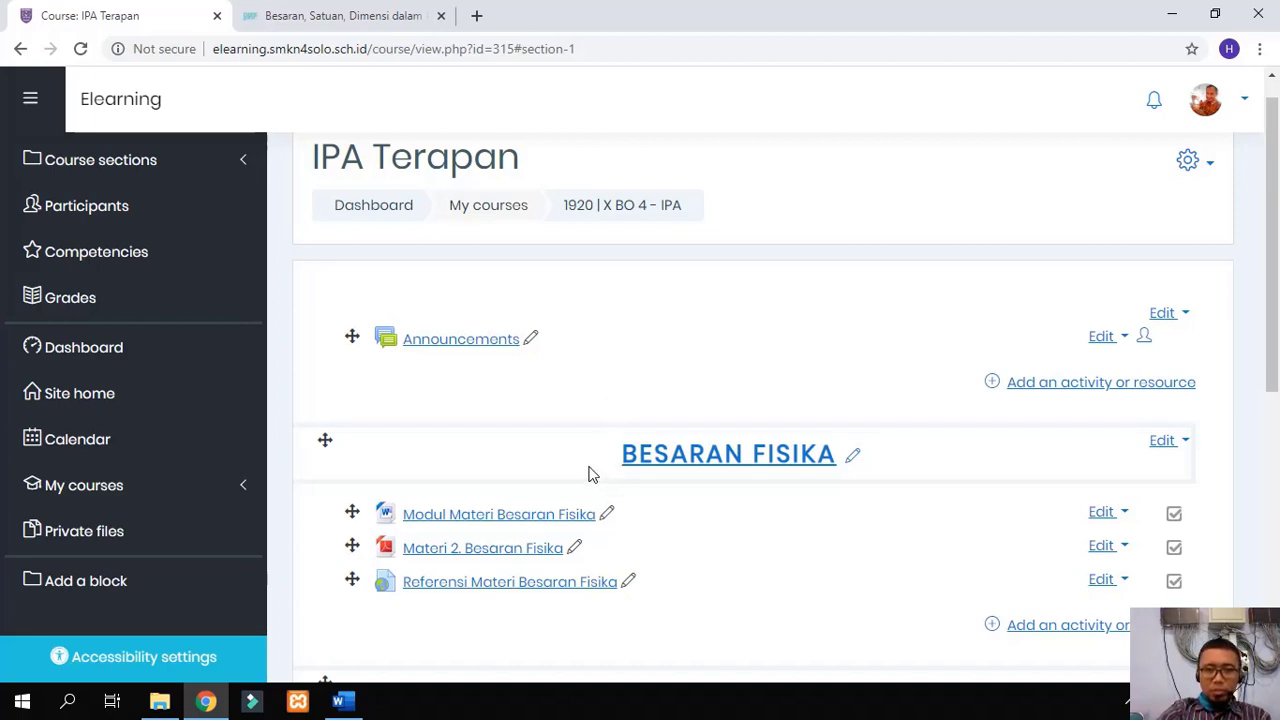
{"action": "scroll", "coordinate": [589, 474], "scroll_direction": "down", "scroll_amount": 1}
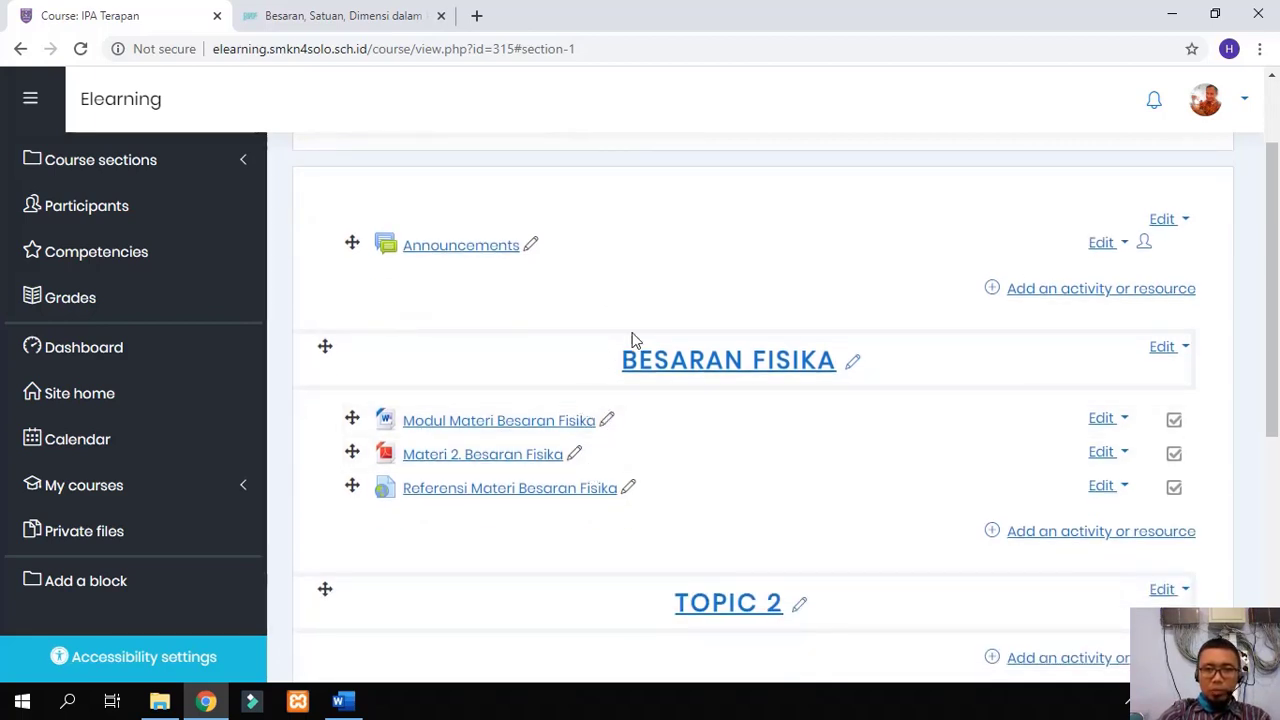
{"action": "scroll", "coordinate": [645, 325], "scroll_direction": "down", "scroll_amount": 1}
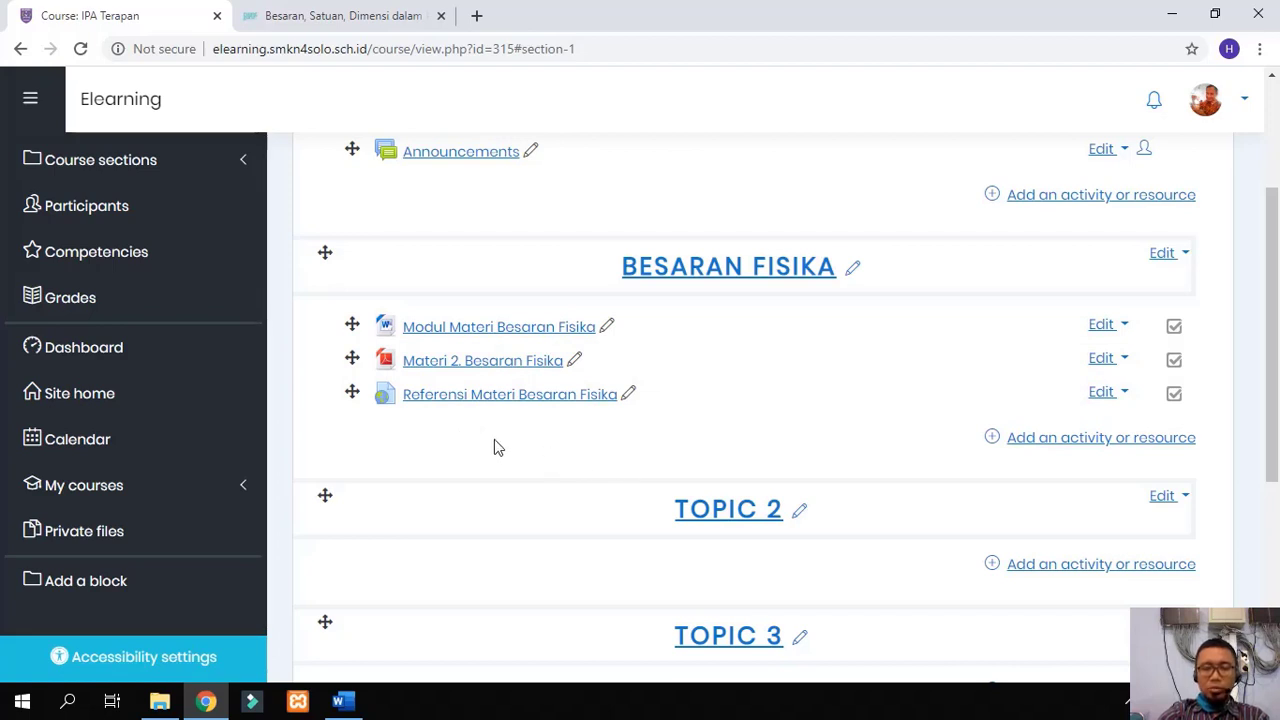
{"action": "scroll", "coordinate": [686, 390], "scroll_direction": "down", "scroll_amount": 2}
{"action": "scroll", "coordinate": [672, 280], "scroll_direction": "up", "scroll_amount": 3}
{"action": "scroll", "coordinate": [677, 380], "scroll_direction": "down", "scroll_amount": 4}
{"action": "scroll", "coordinate": [610, 463], "scroll_direction": "up", "scroll_amount": 4}
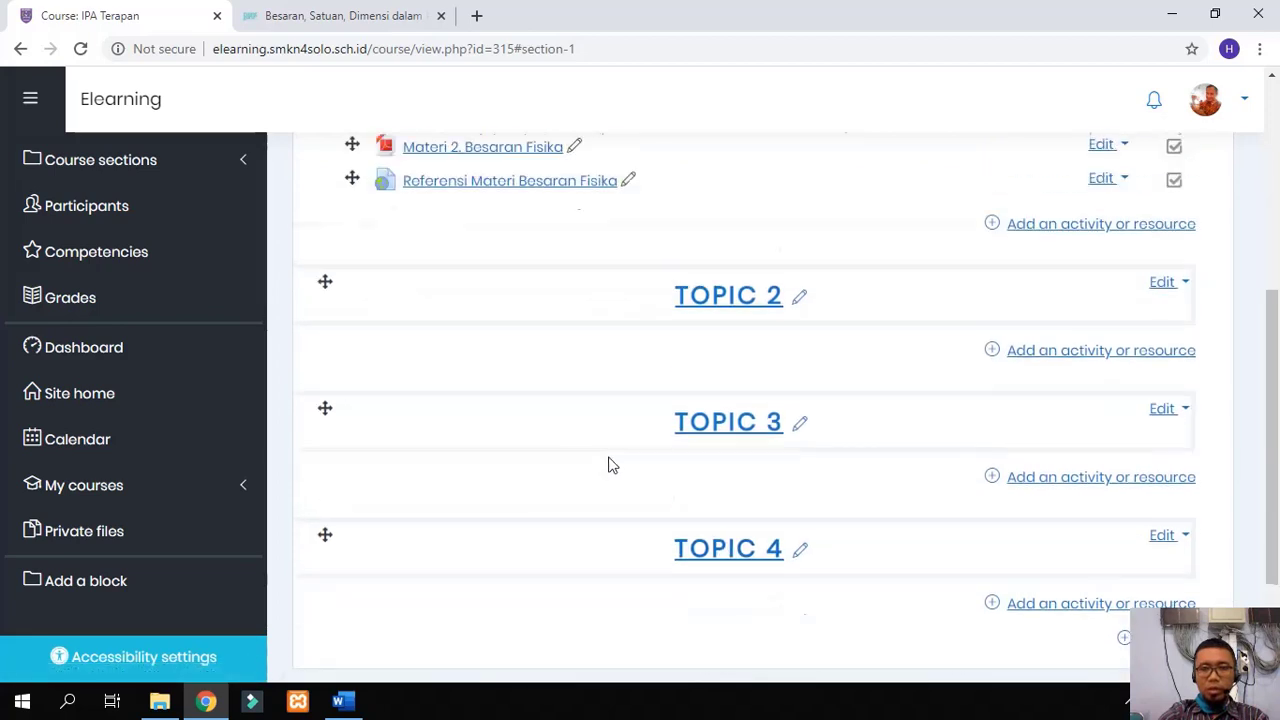
{"action": "scroll", "coordinate": [612, 464], "scroll_direction": "up", "scroll_amount": 1}
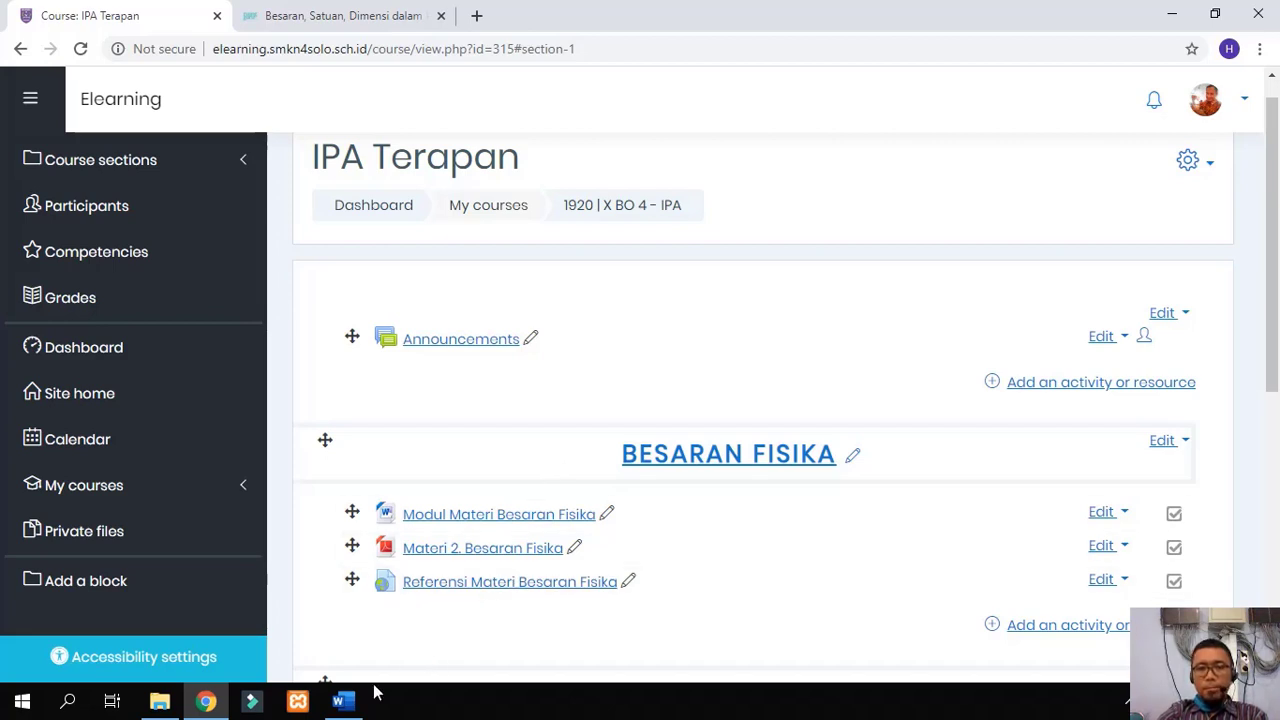
Step: Review the login and learning-material points of the topic list in Word, and return to the course page in Chrome
{"action": "left_click", "coordinate": [342, 701]}
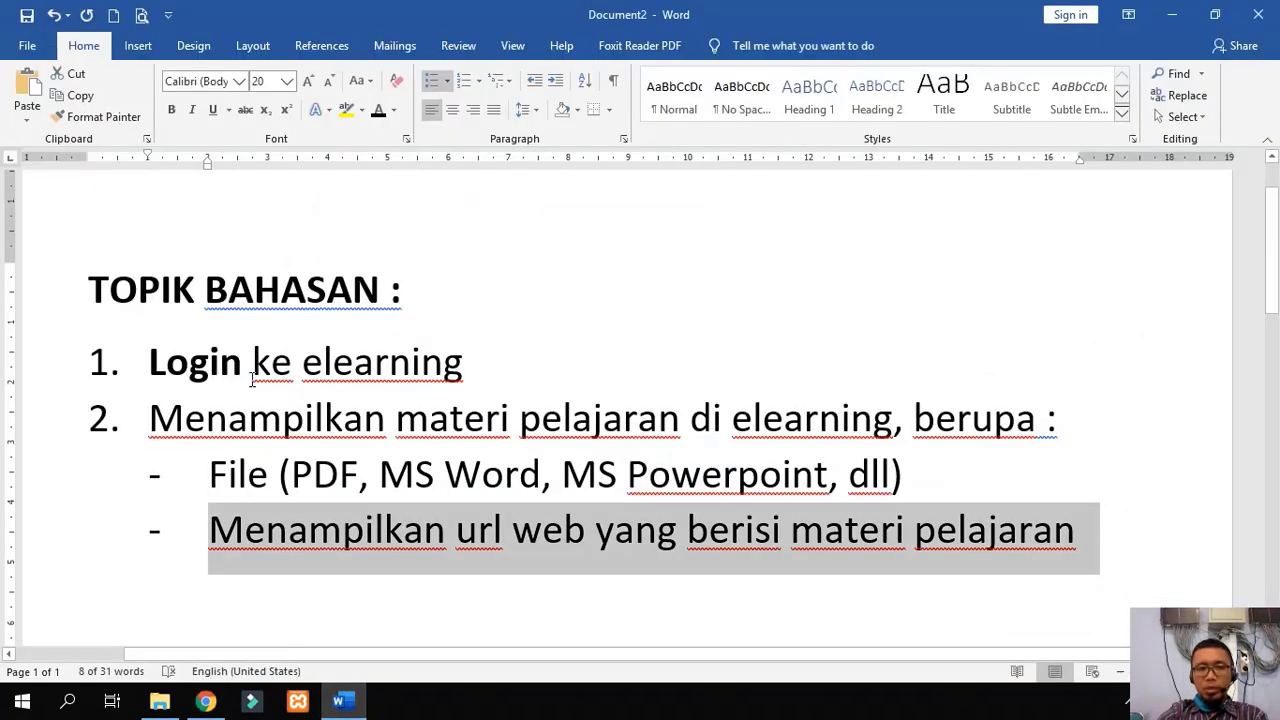
{"action": "left_click", "coordinate": [252, 375]}
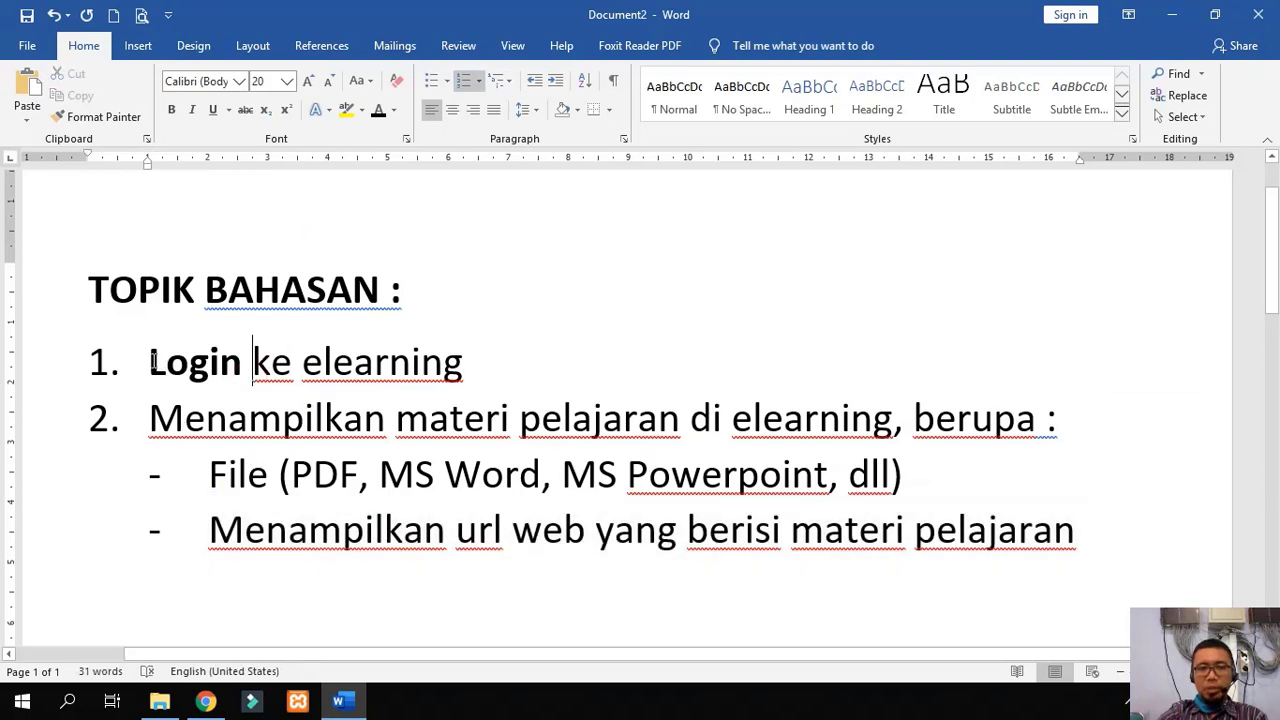
{"action": "left_click", "coordinate": [186, 368]}
{"action": "left_click", "coordinate": [267, 424]}
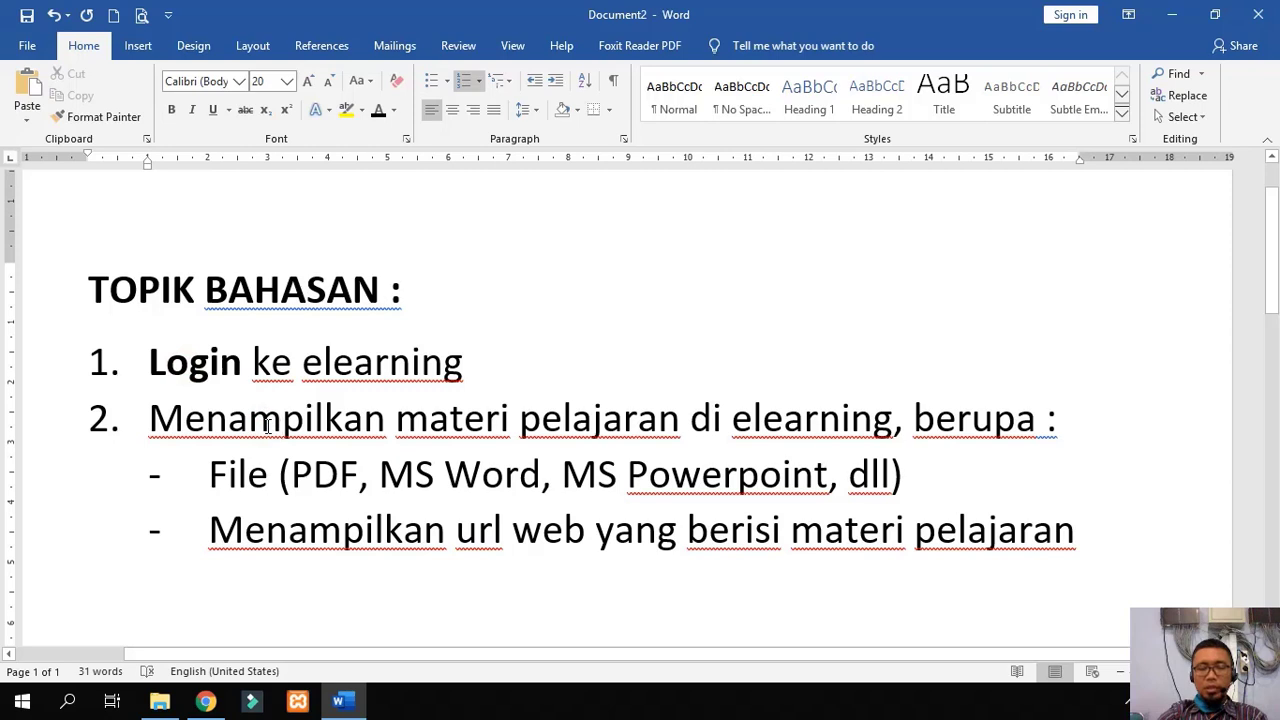
{"action": "left_click", "coordinate": [220, 703]}
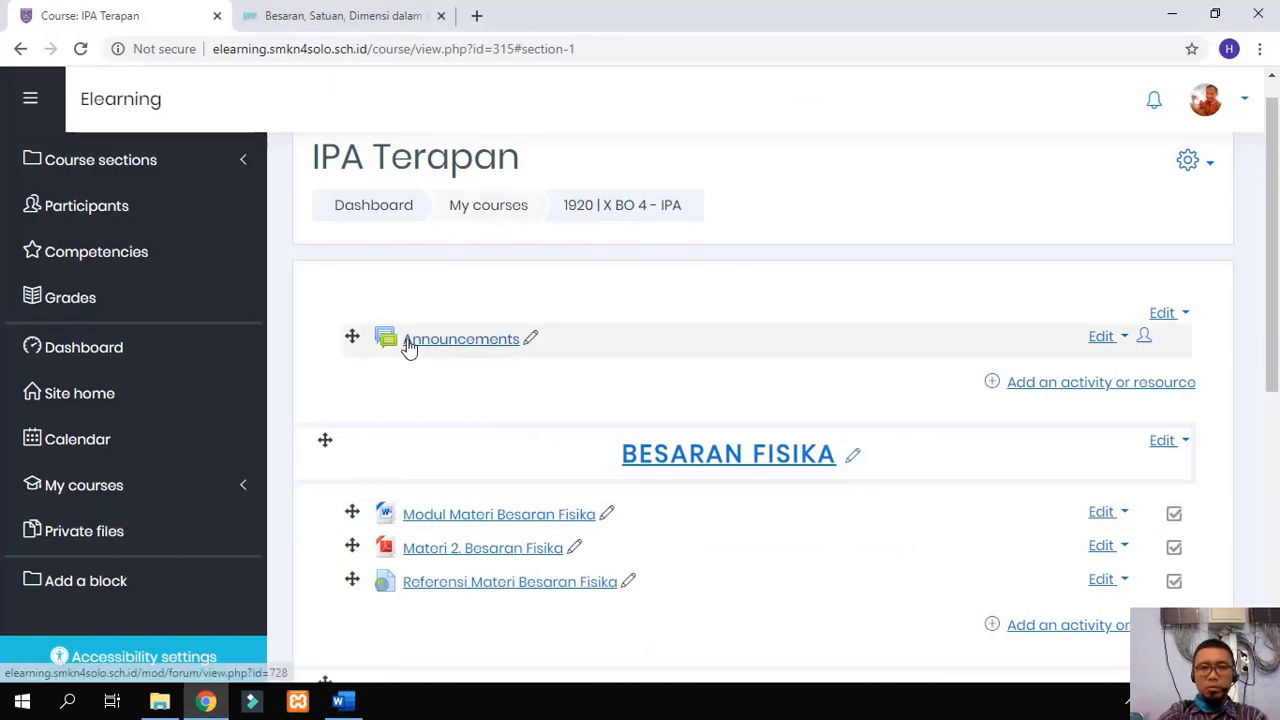